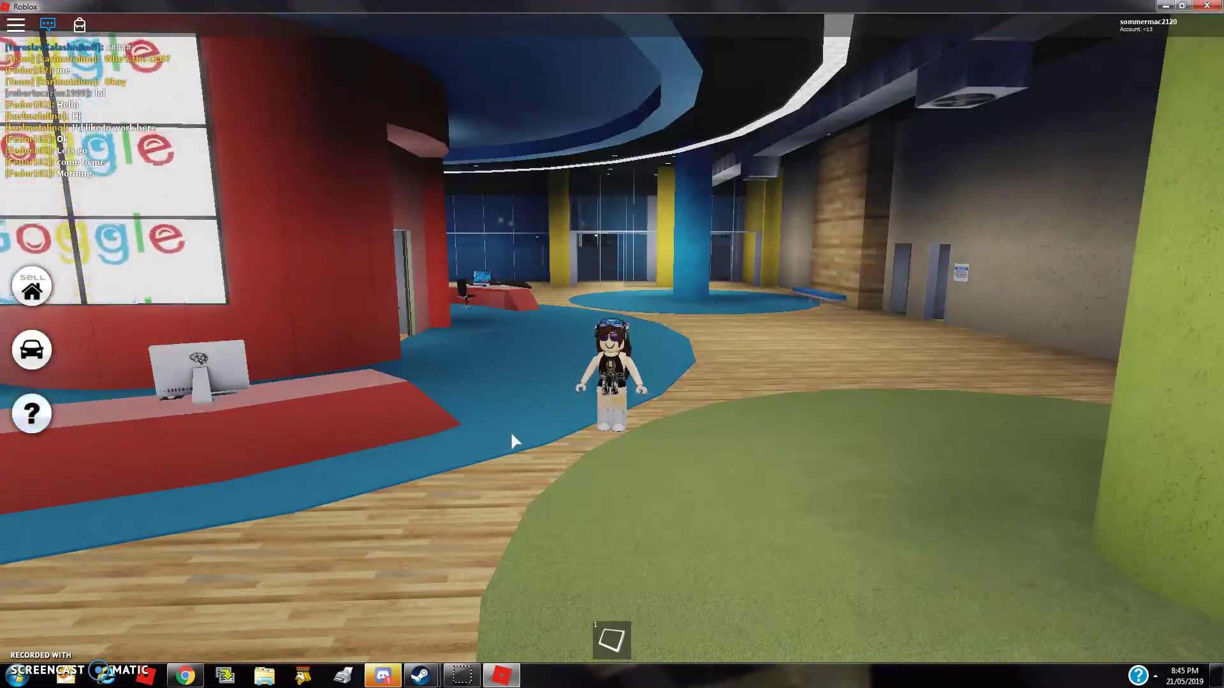
# Walk through the employees-only doorway and grey corridor to the yellow vault door's keypad.
pyautogui.press('w')
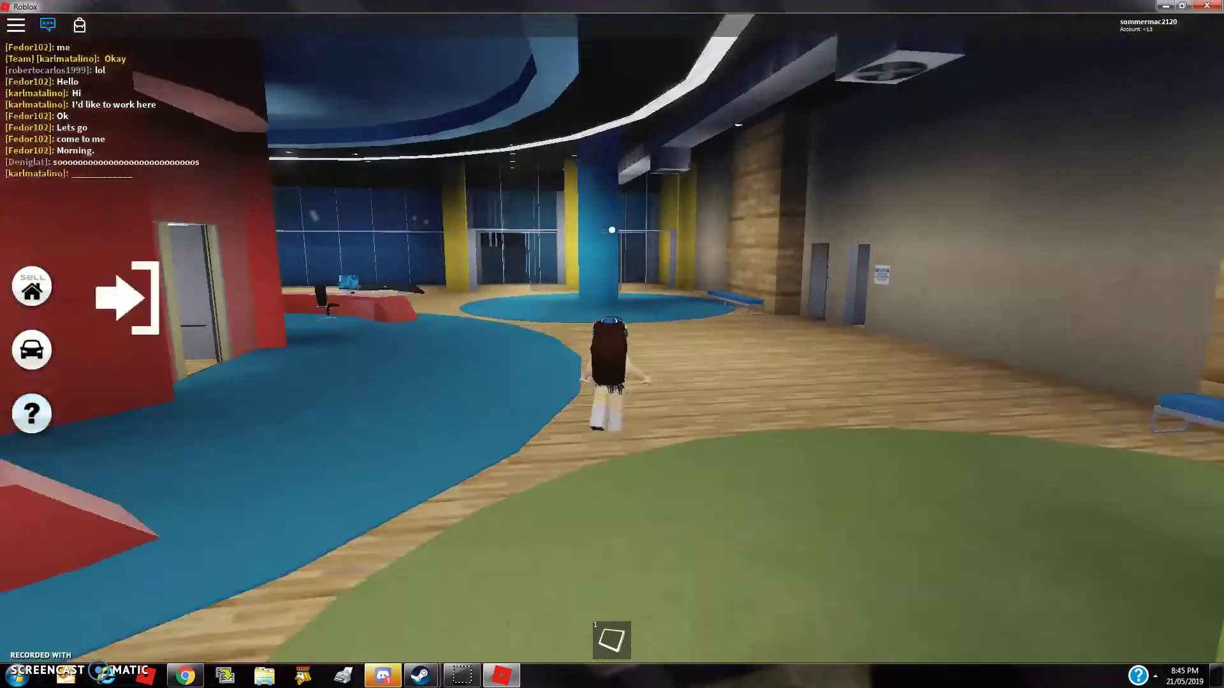
pyautogui.press('w')
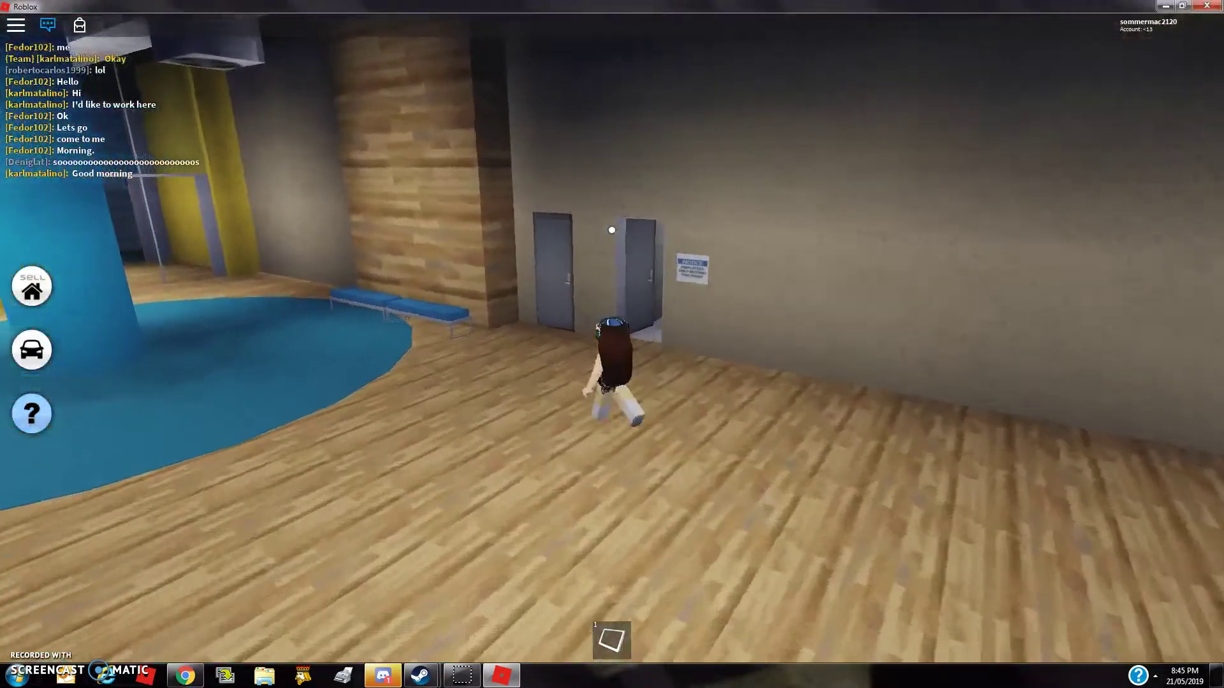
pyautogui.press('w')
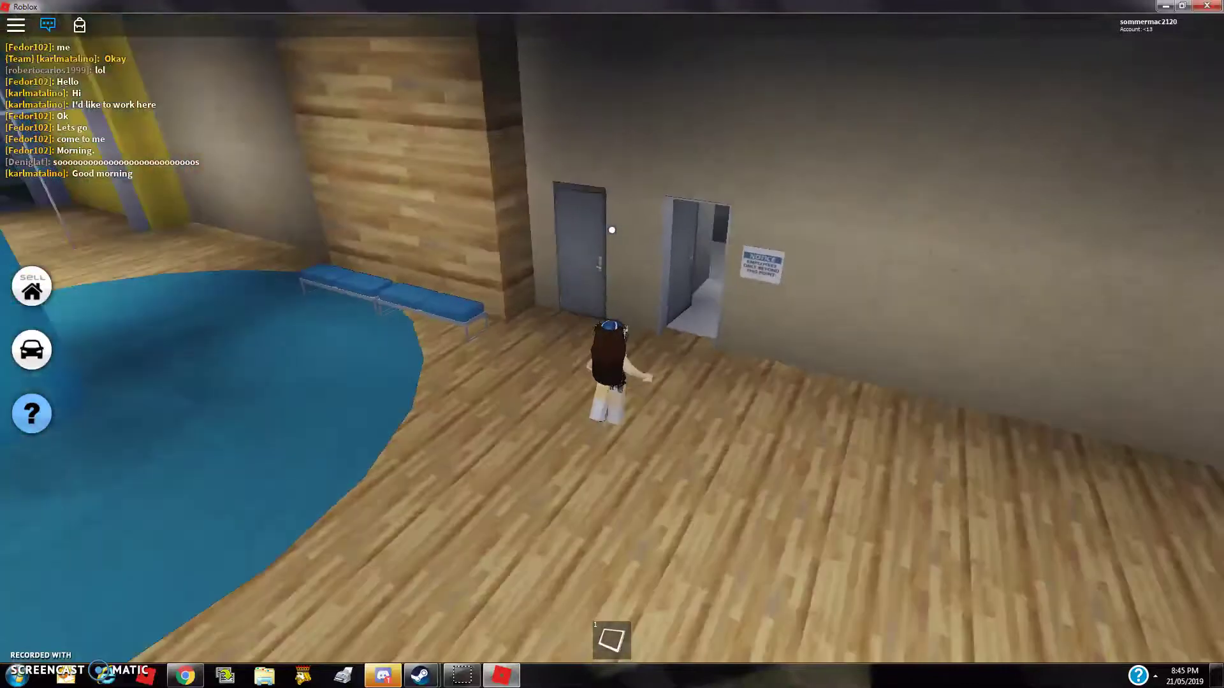
pyautogui.press('w')
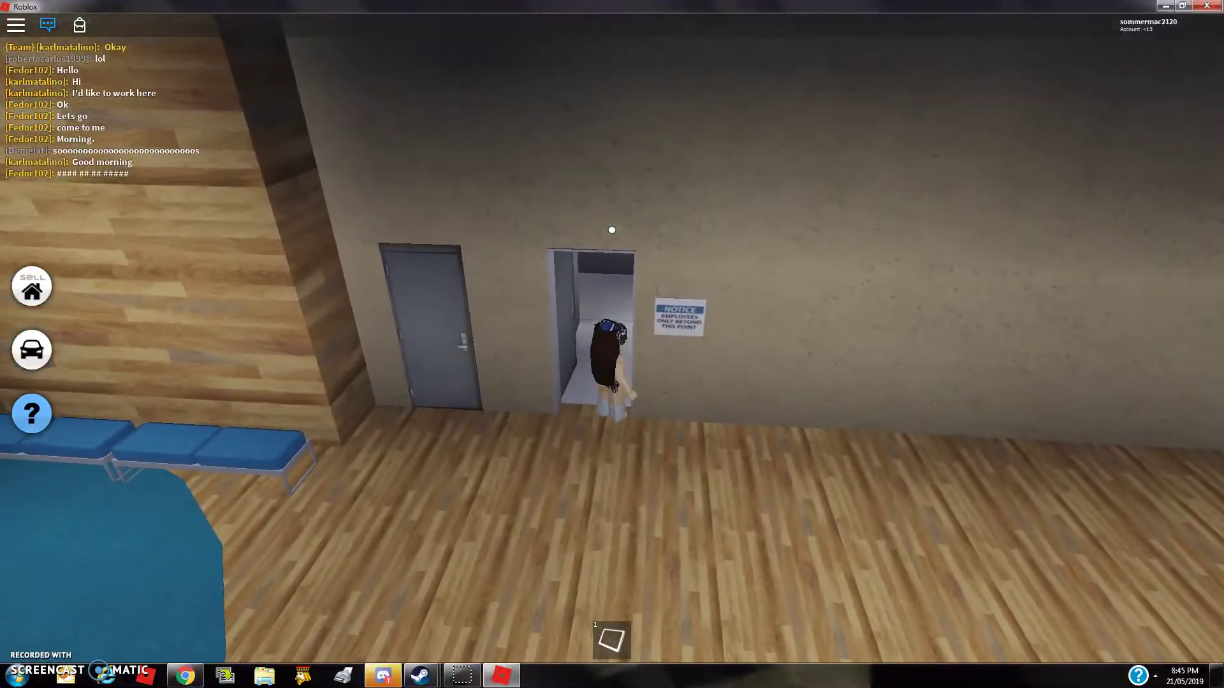
pyautogui.press('w')
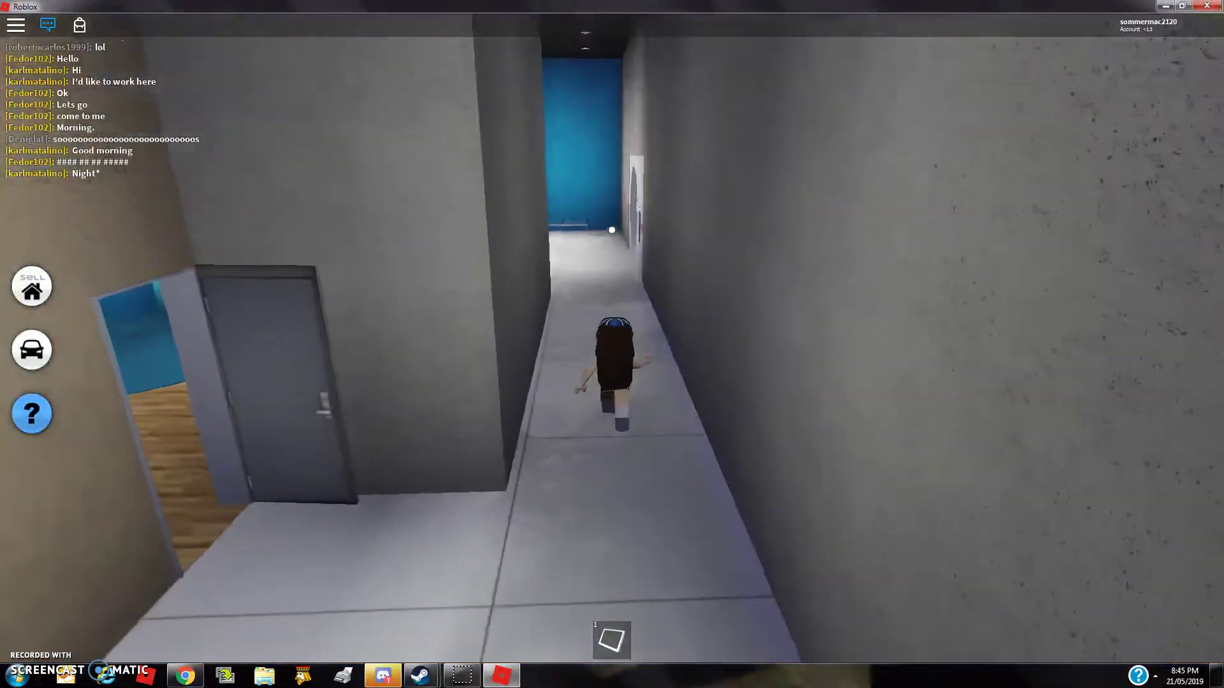
pyautogui.press('w')
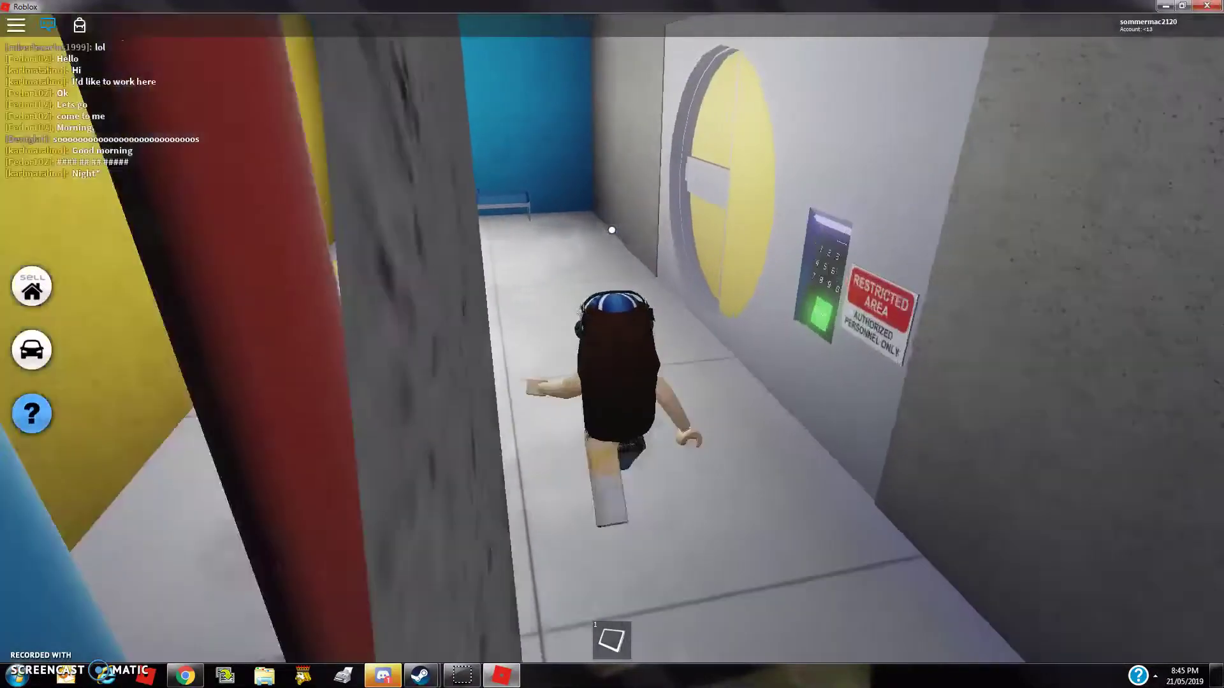
pyautogui.press('w')
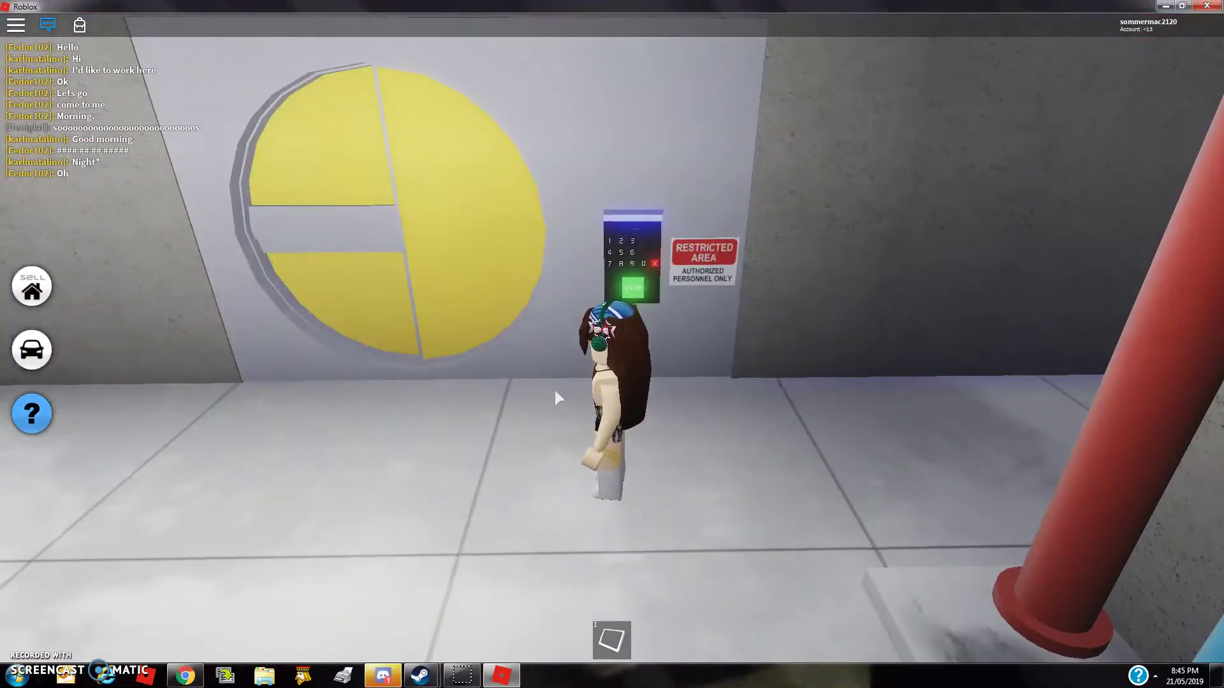
pyautogui.scroll(8, 611, 336)
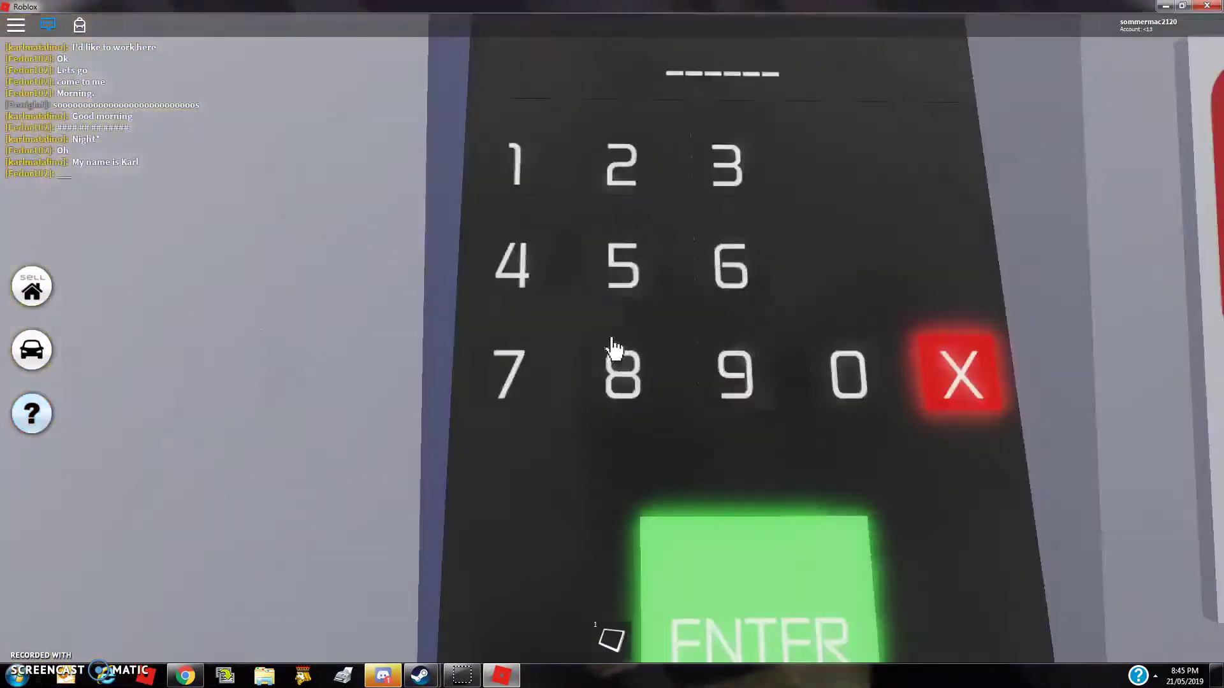
# Key in code 606613 on the vault keypad and submit it.
pyautogui.rightClick(614, 349)
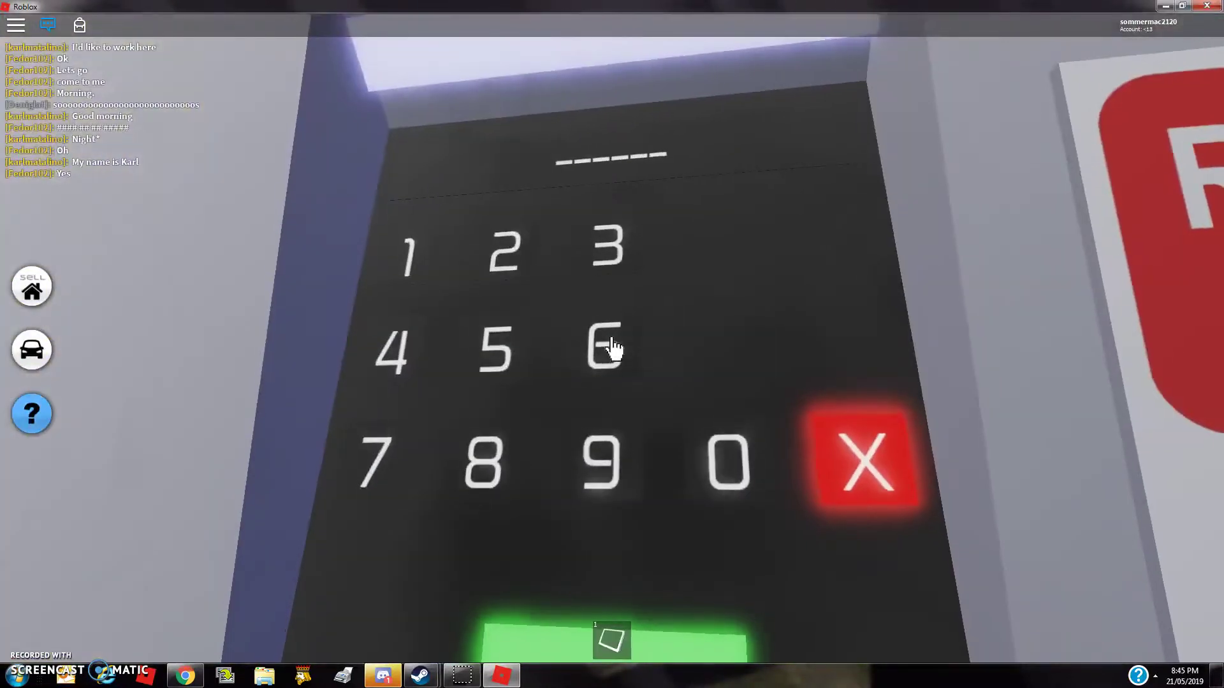
pyautogui.click(613, 347)
pyautogui.click(613, 354)
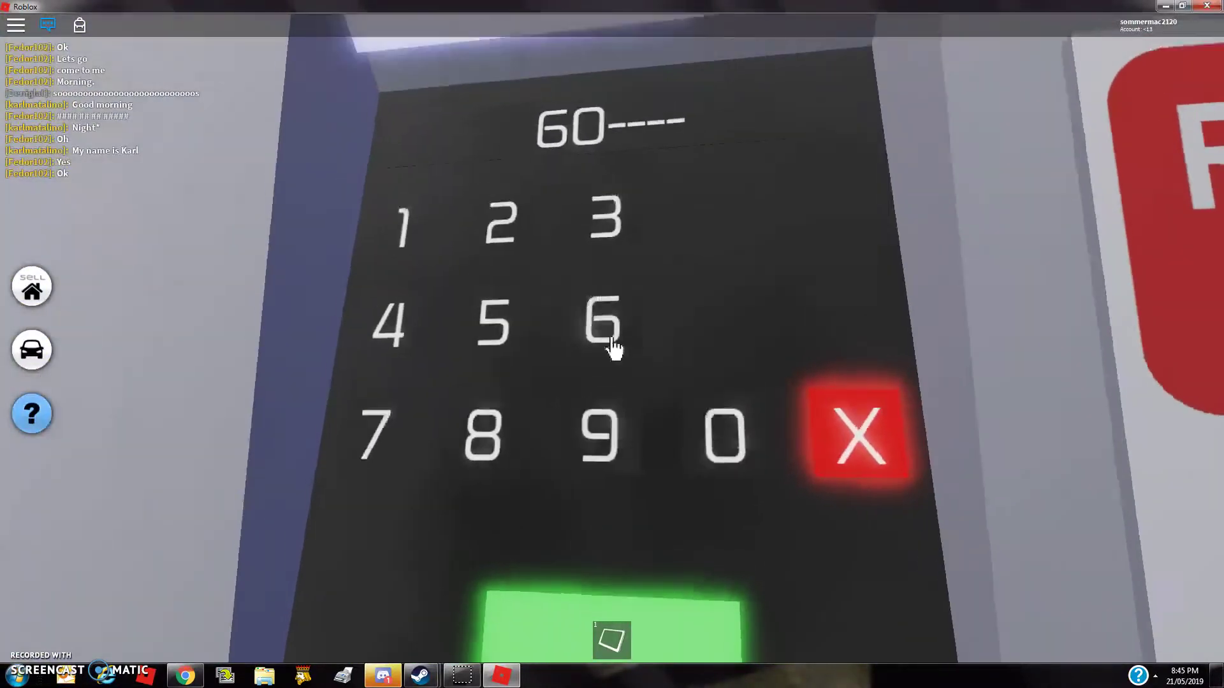
pyautogui.click(613, 346)
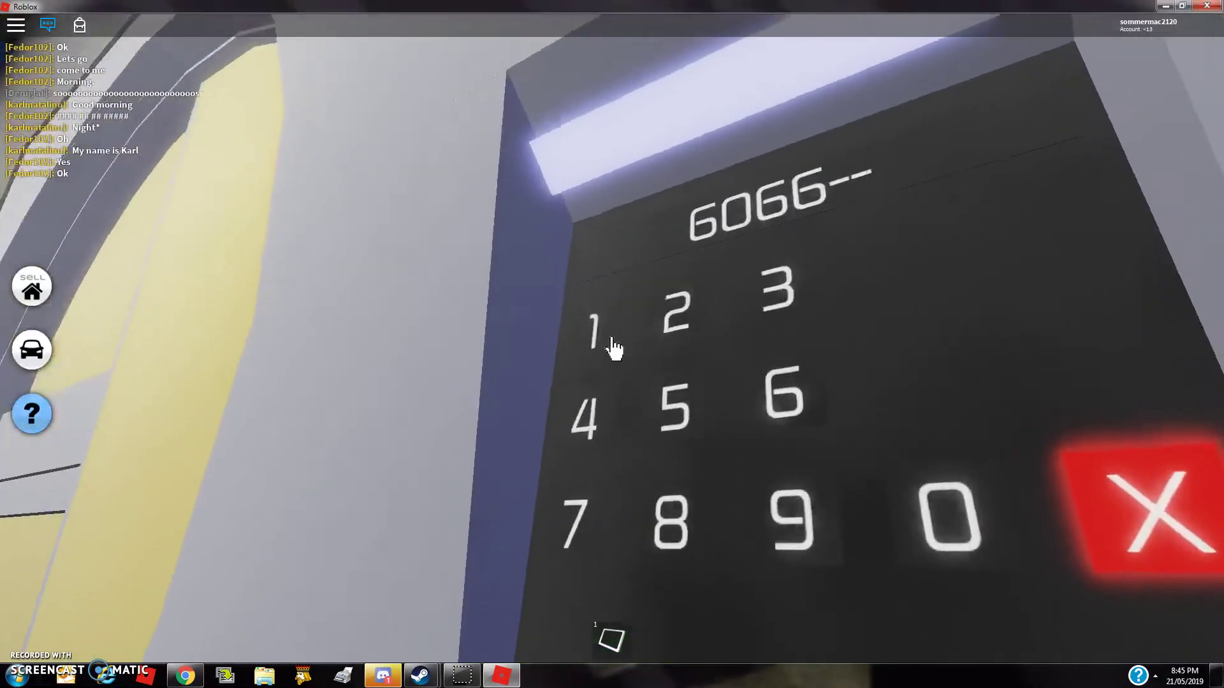
pyautogui.click(613, 346)
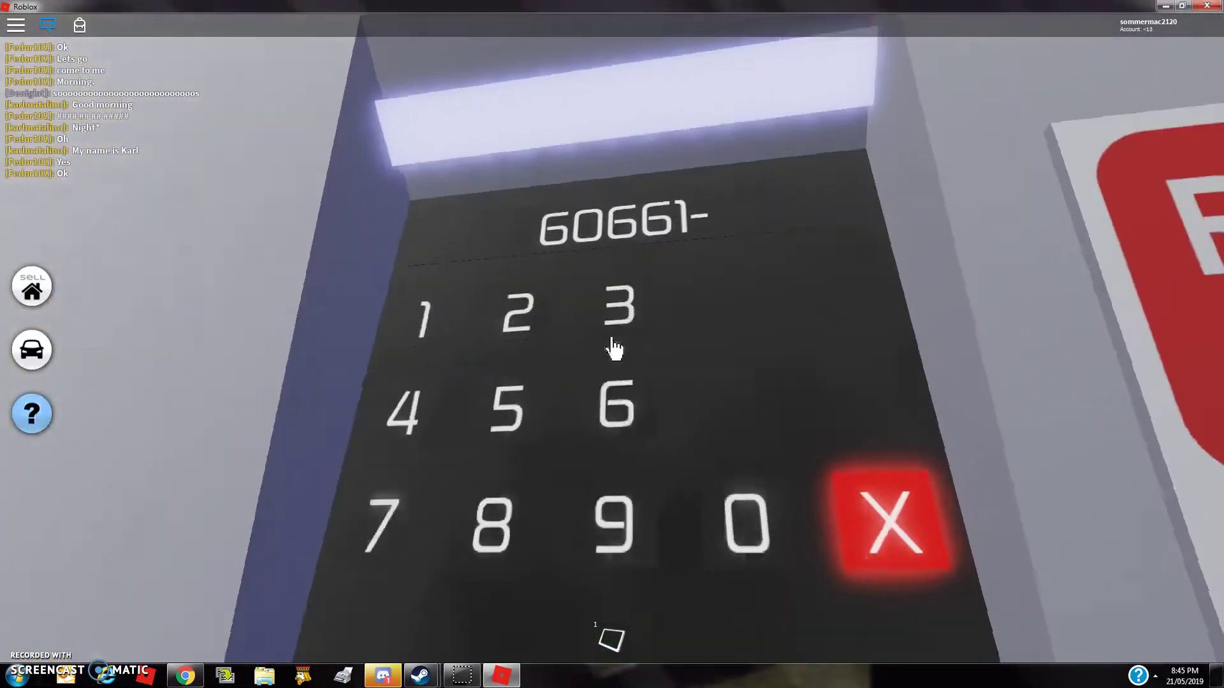
pyautogui.click(613, 347)
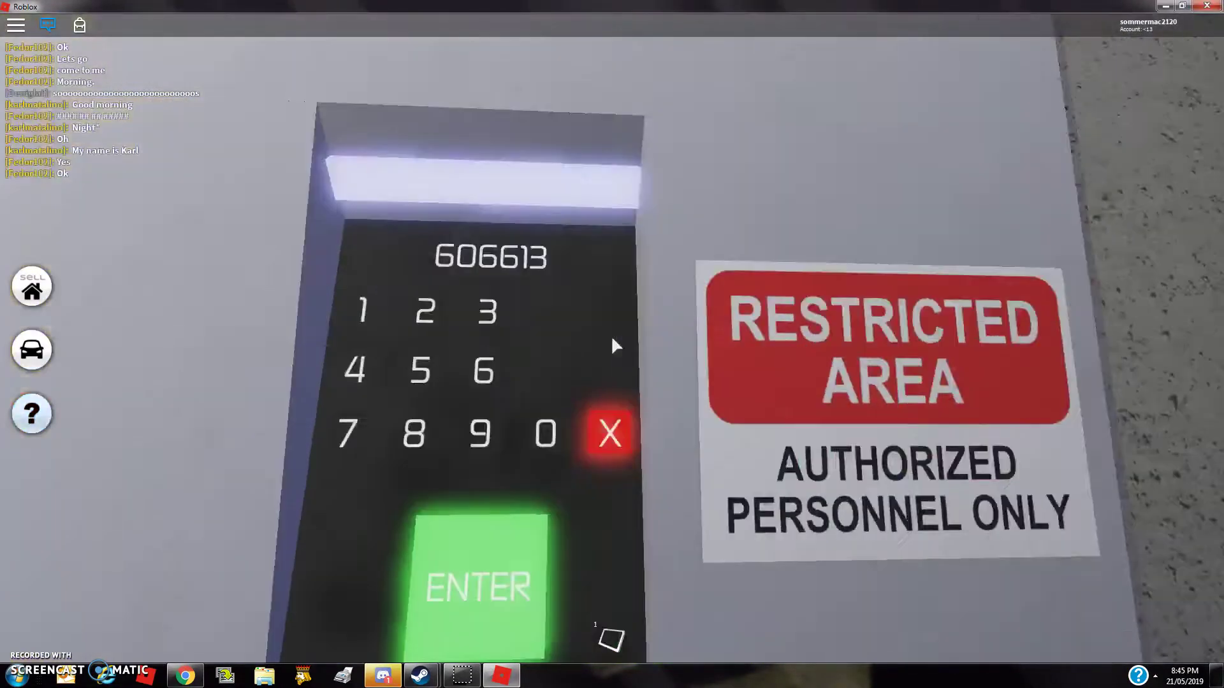
pyautogui.click(612, 337)
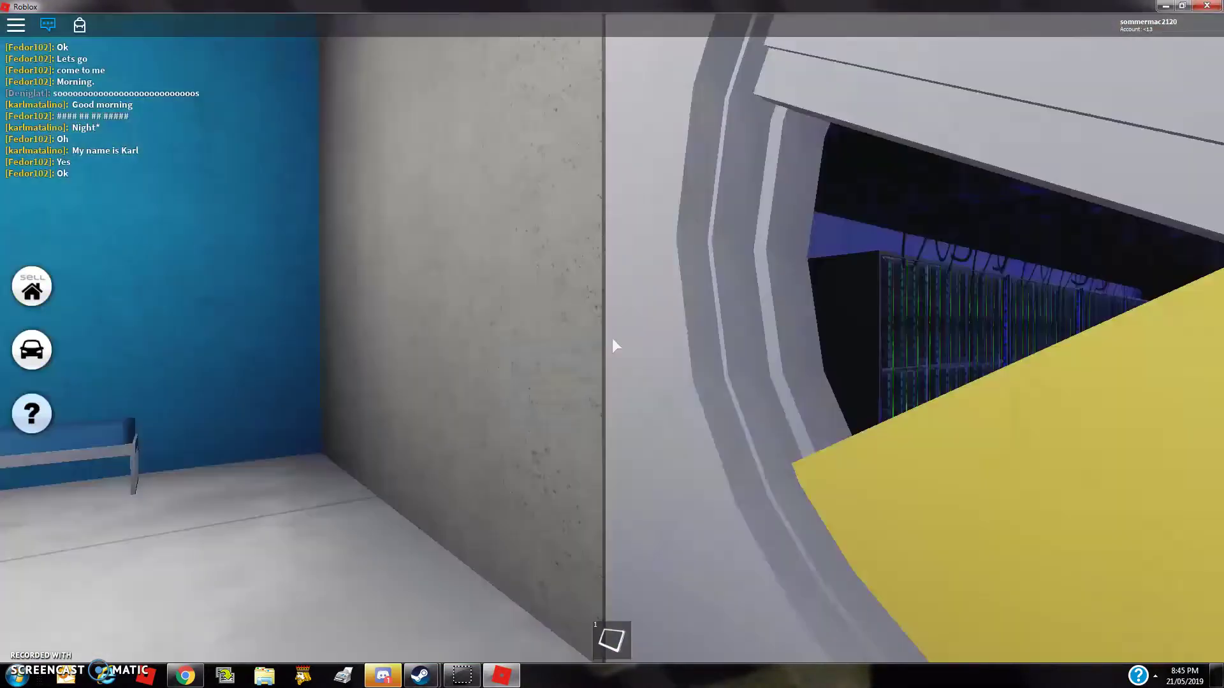
# Walk through the vault door and down the server aisle to the laptop cart.
pyautogui.press('w')
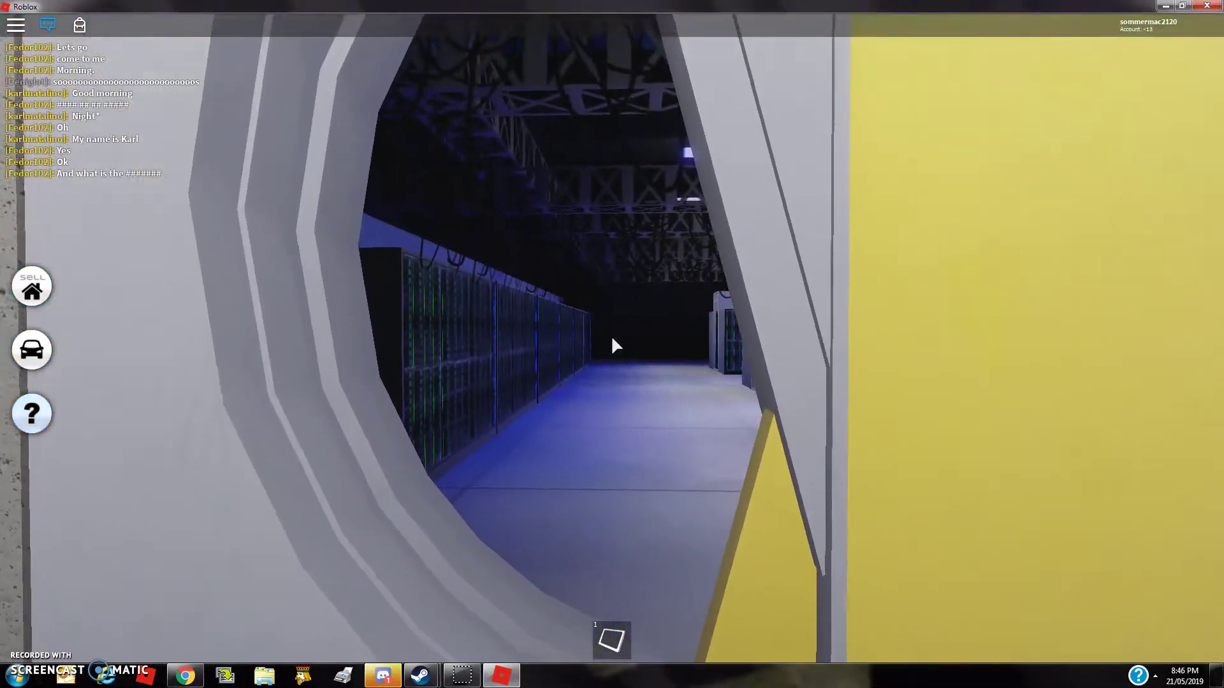
pyautogui.press('w')
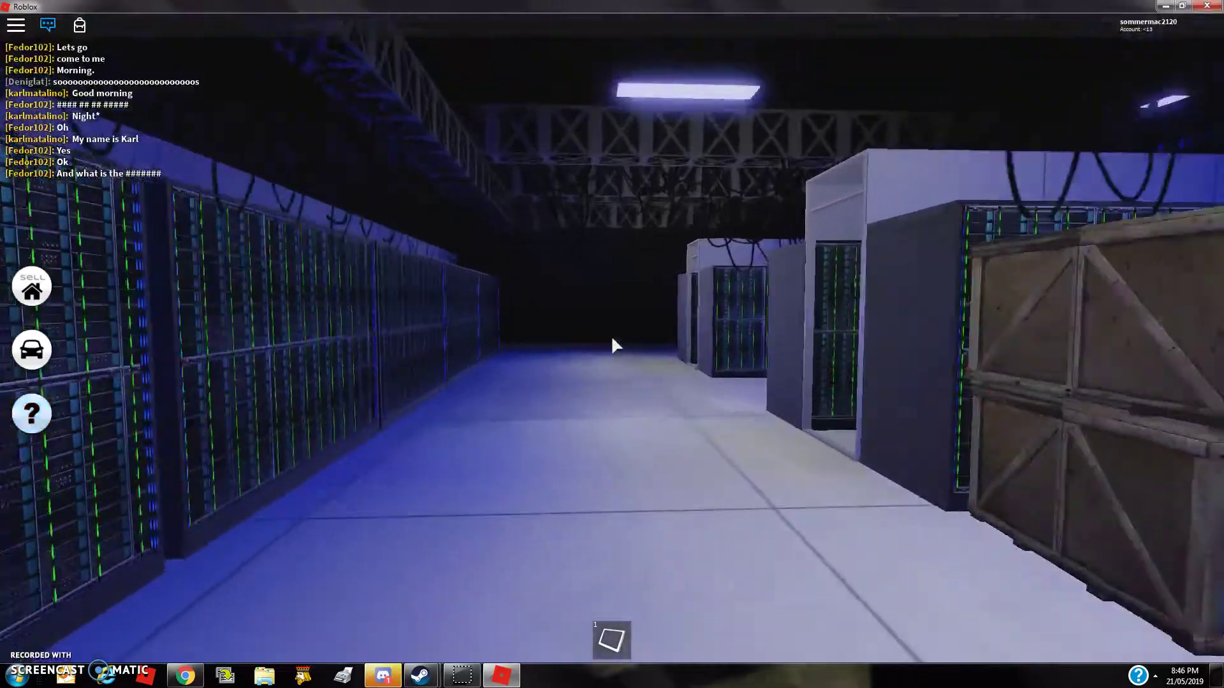
pyautogui.press('w')
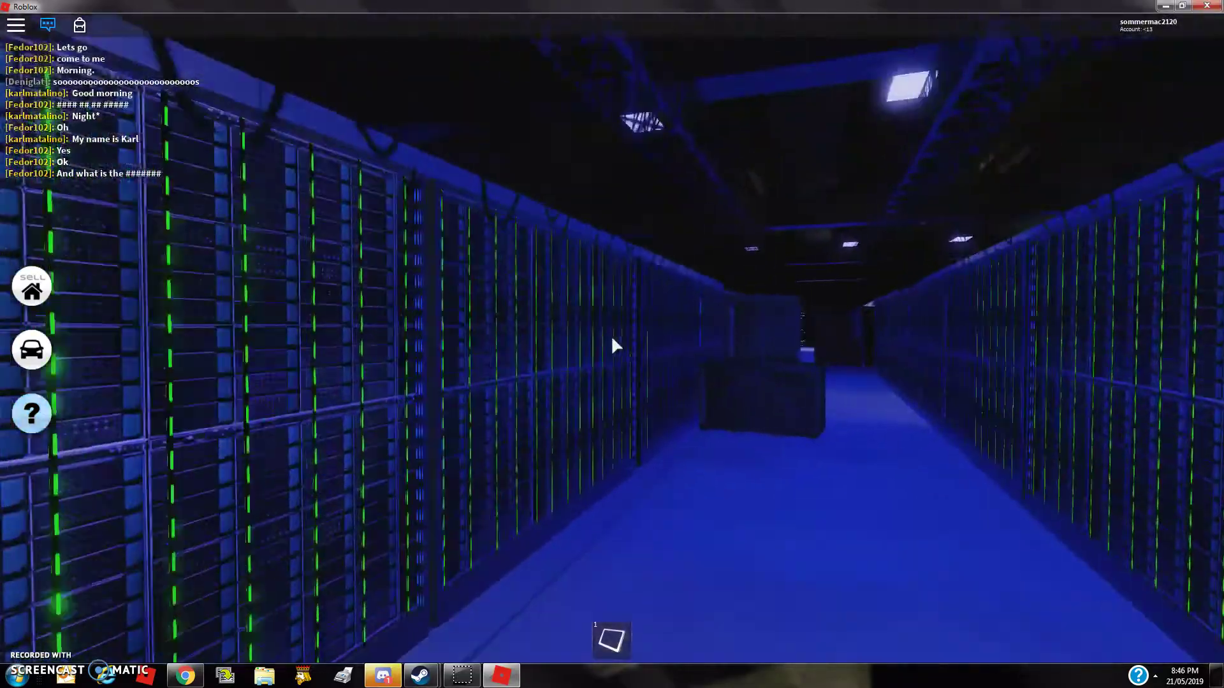
pyautogui.press('w')
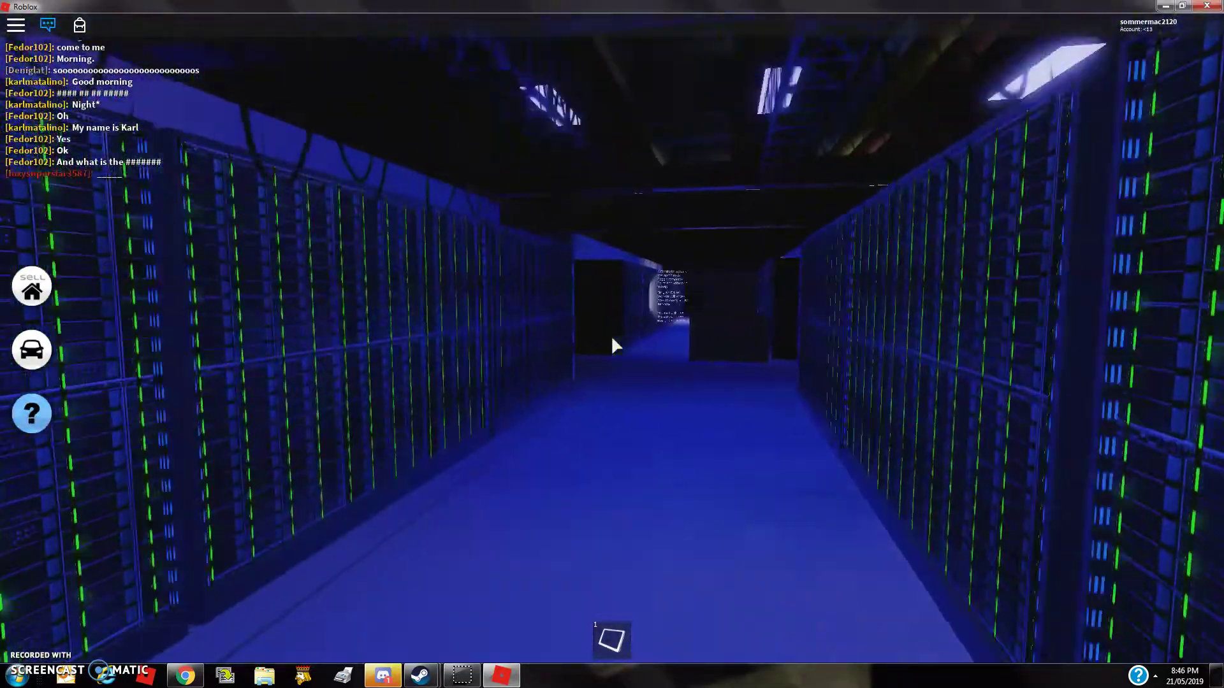
pyautogui.press('w')
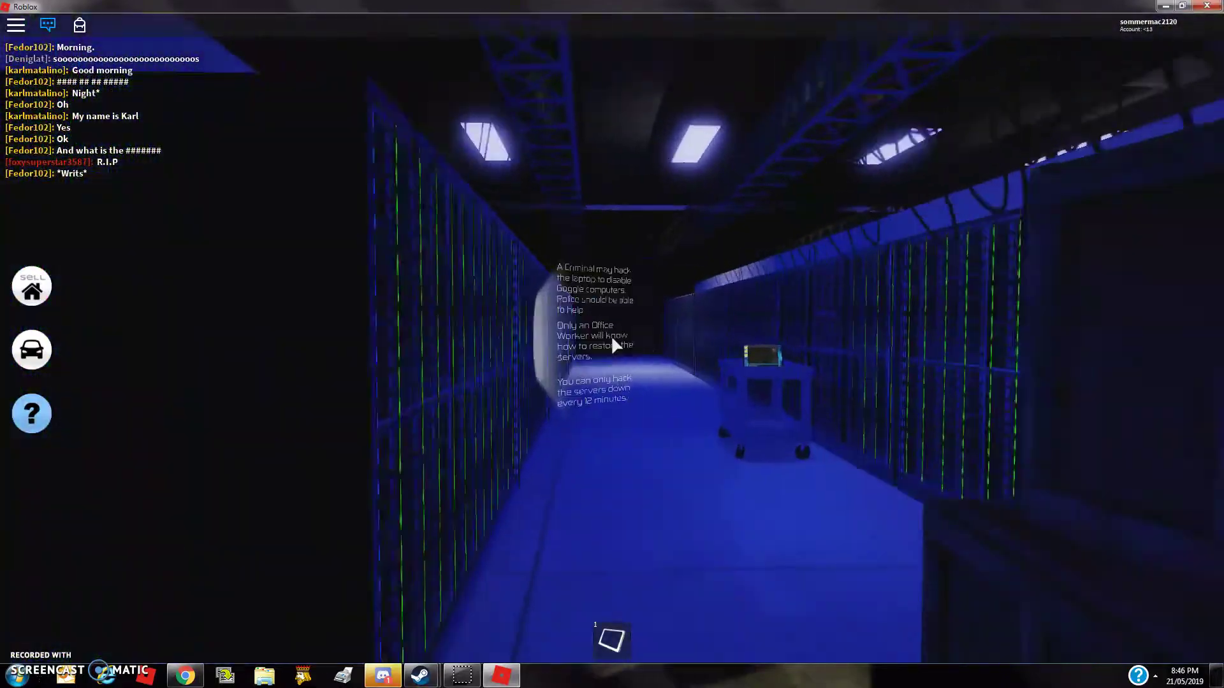
pyautogui.press('w')
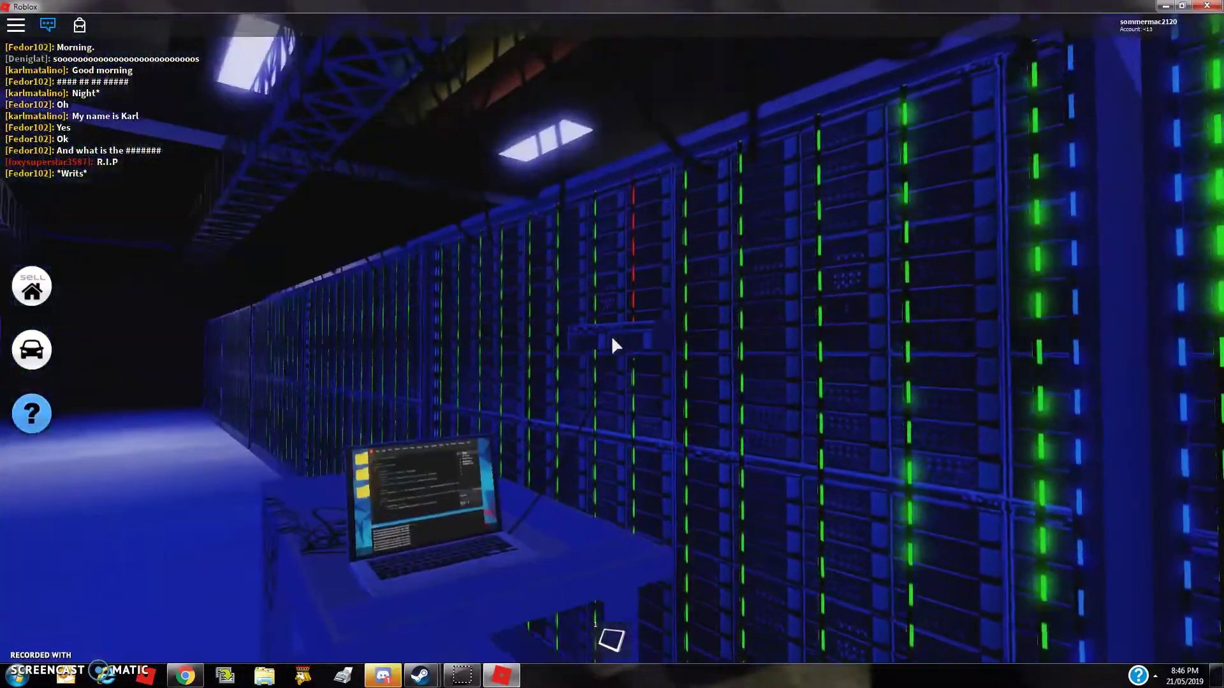
# Look over the laptop and racks, then follow the aisles back toward the exit.
pyautogui.press('w')
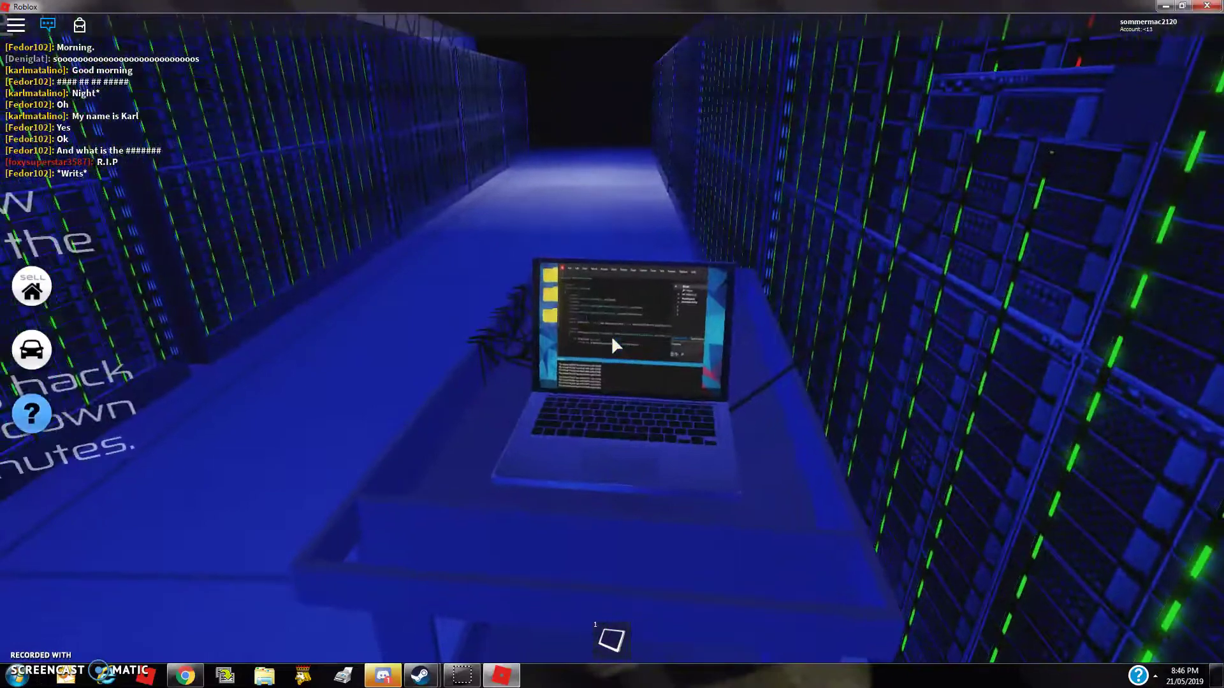
pyautogui.press('w')
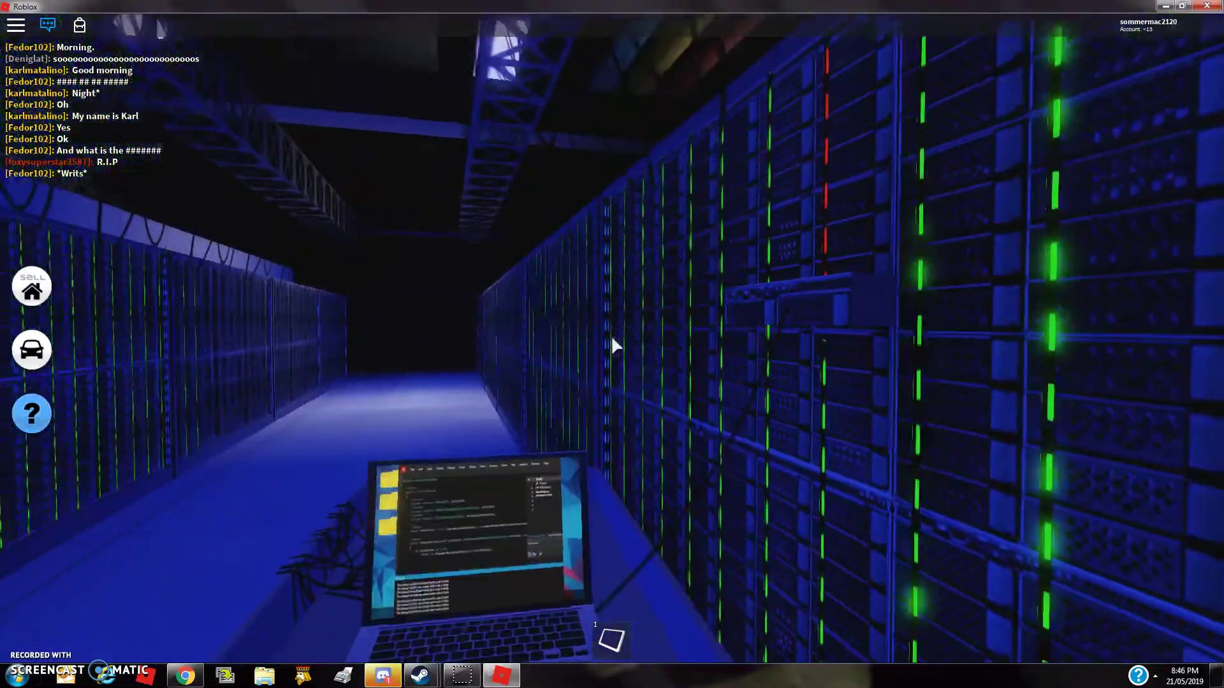
pyautogui.press('w')
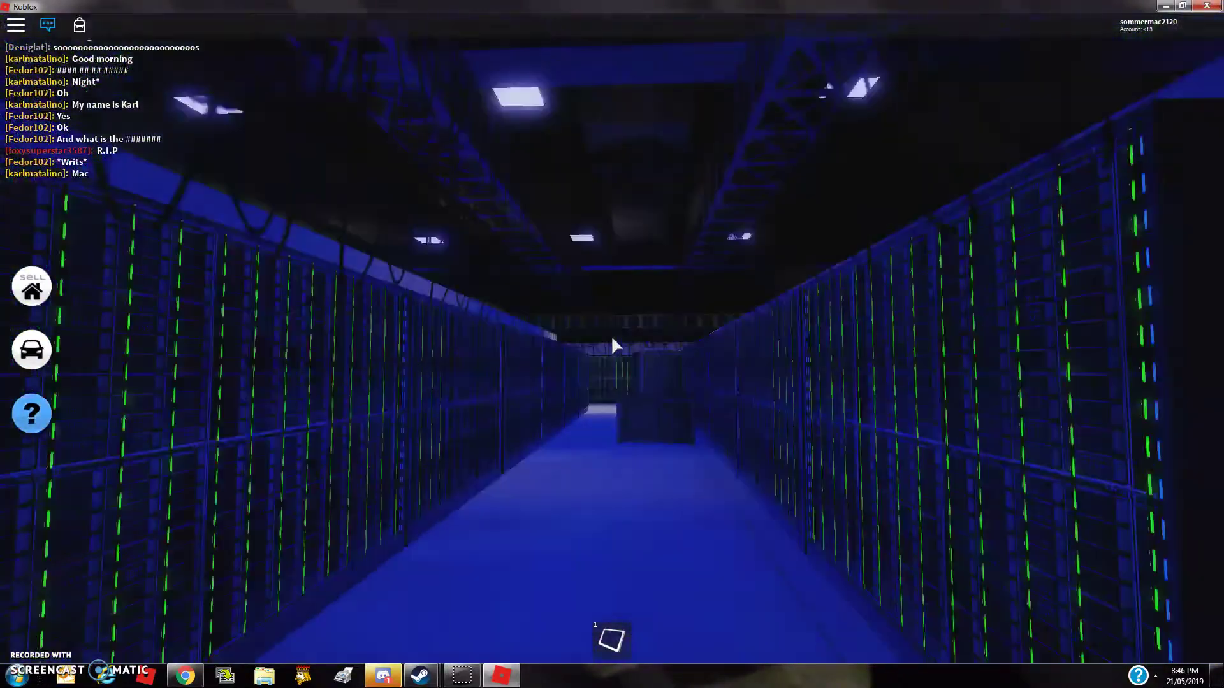
pyautogui.press('w')
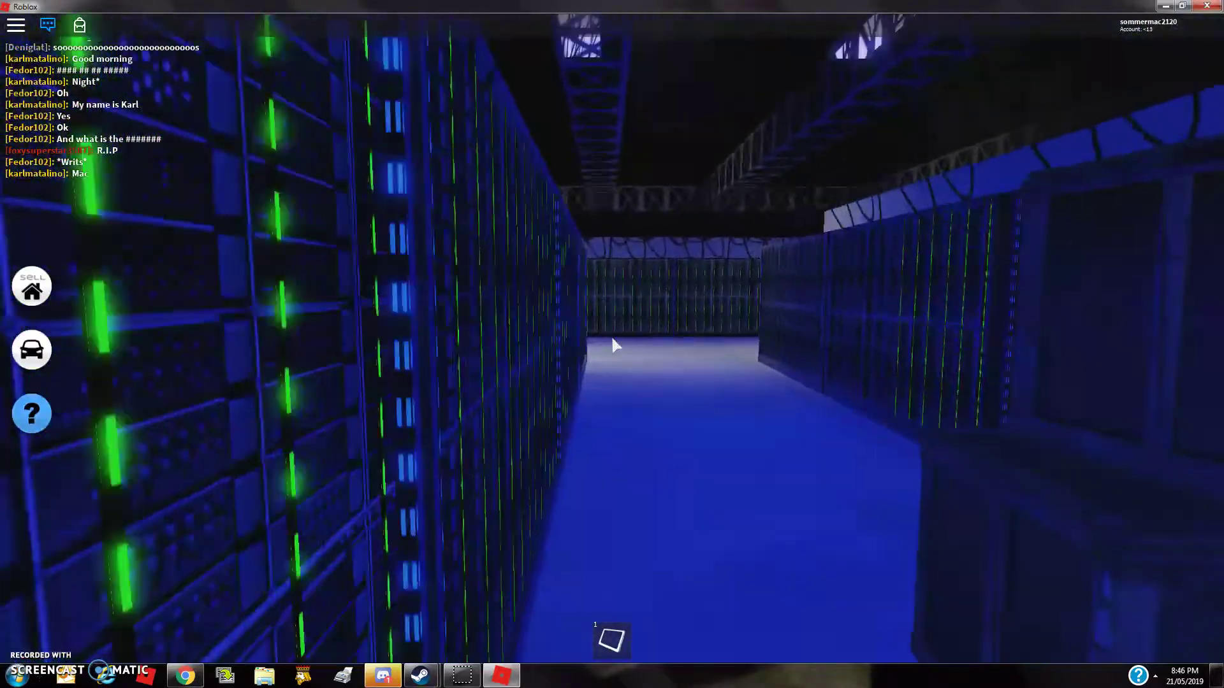
pyautogui.press('w')
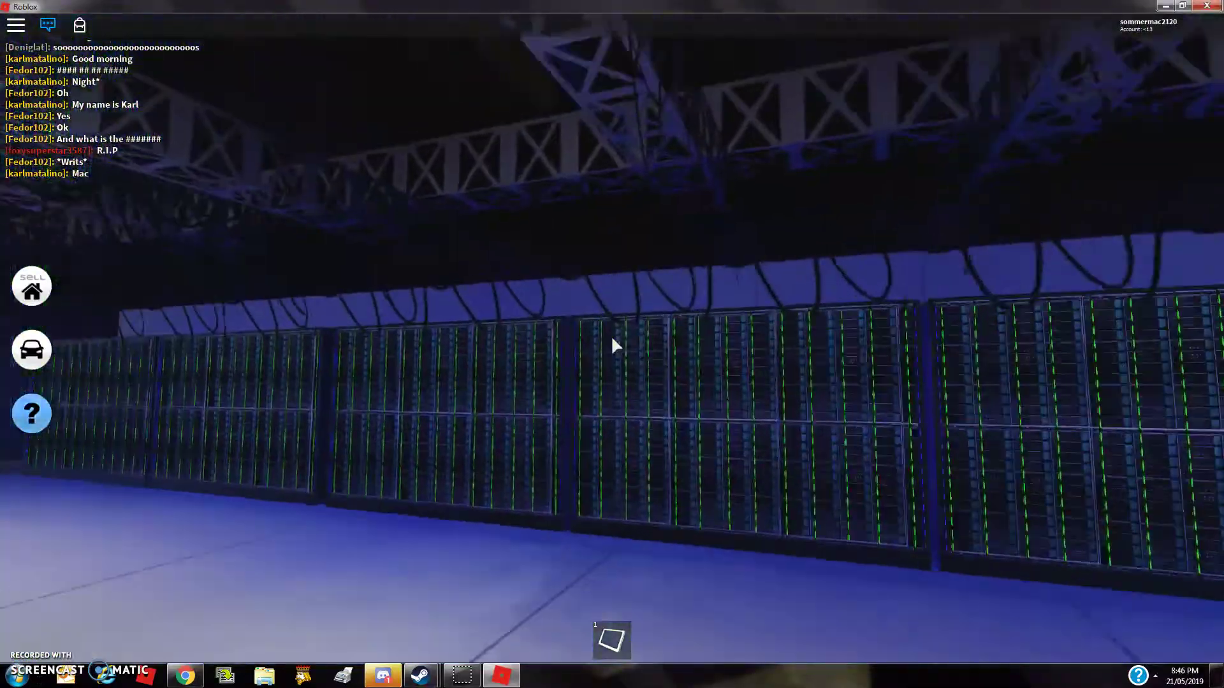
pyautogui.press('w')
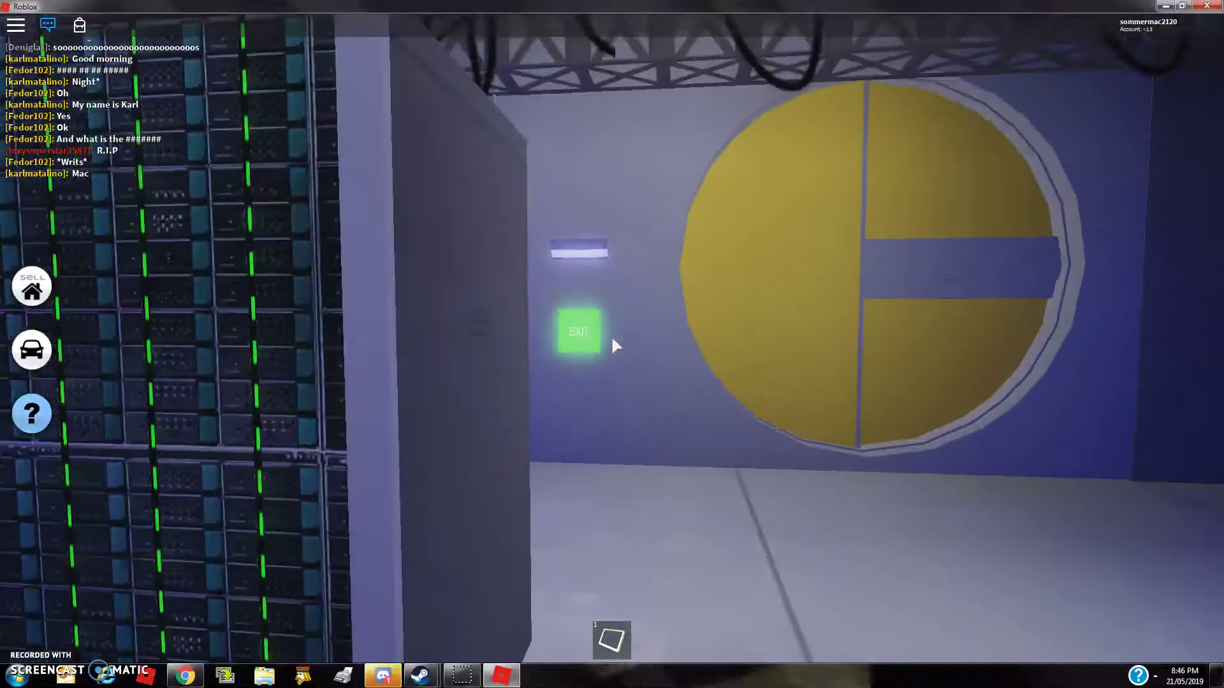
# Press the exit panel and walk out through the round vault door.
pyautogui.press('w')
pyautogui.click(611, 336)
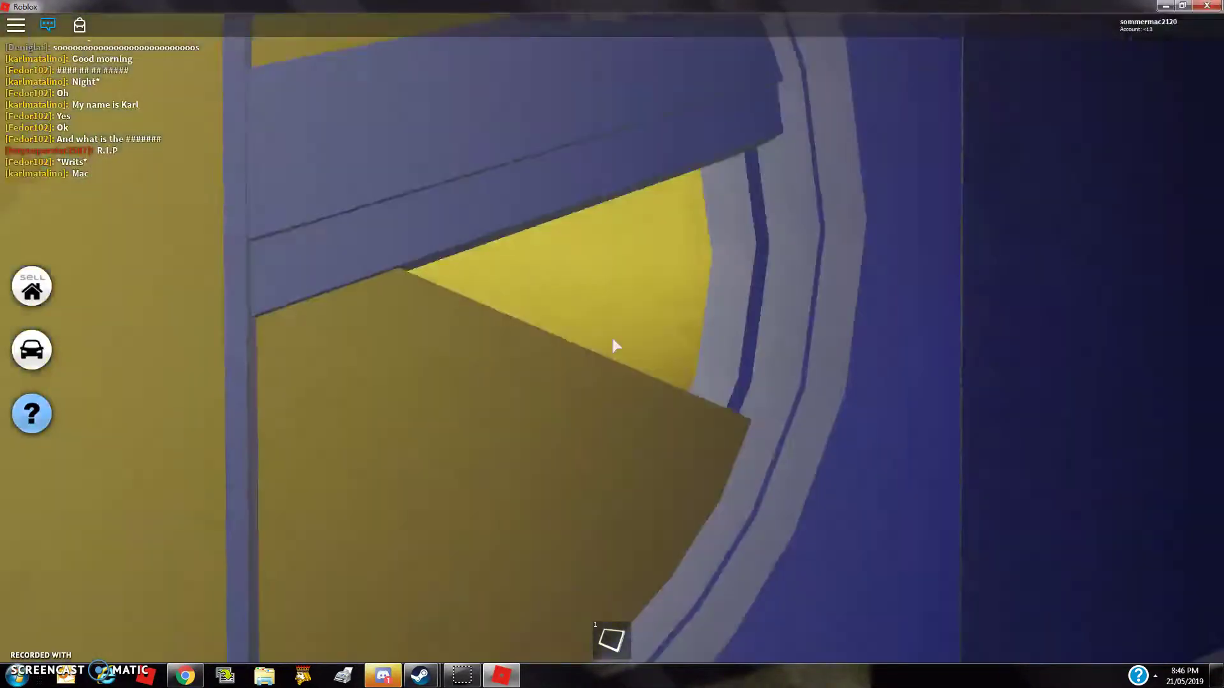
pyautogui.press('w')
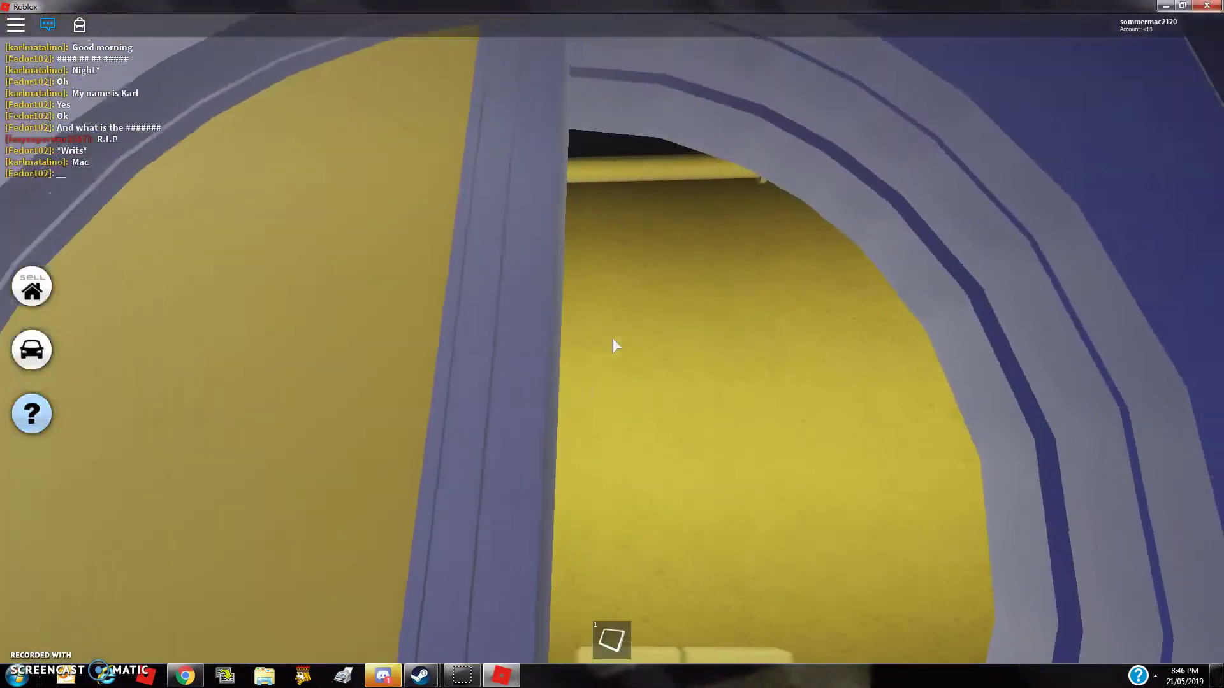
# Walk back along the coloured-pipe corridor toward the office lobby.
pyautogui.press('s')
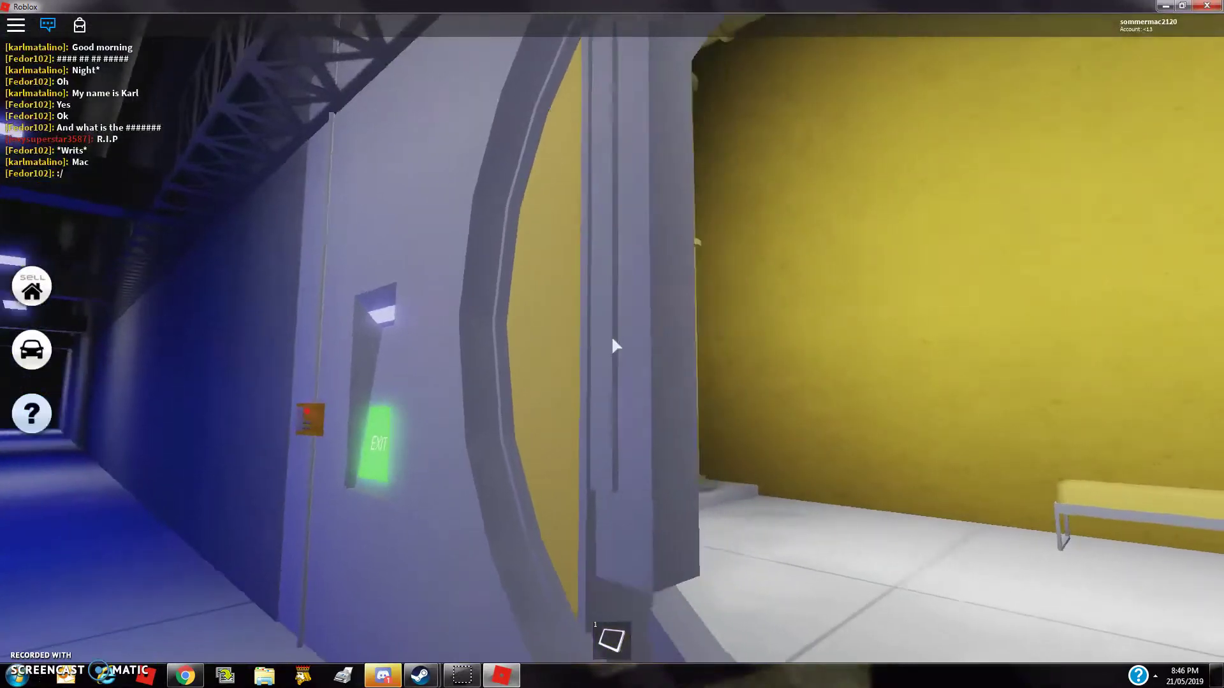
pyautogui.press('w')
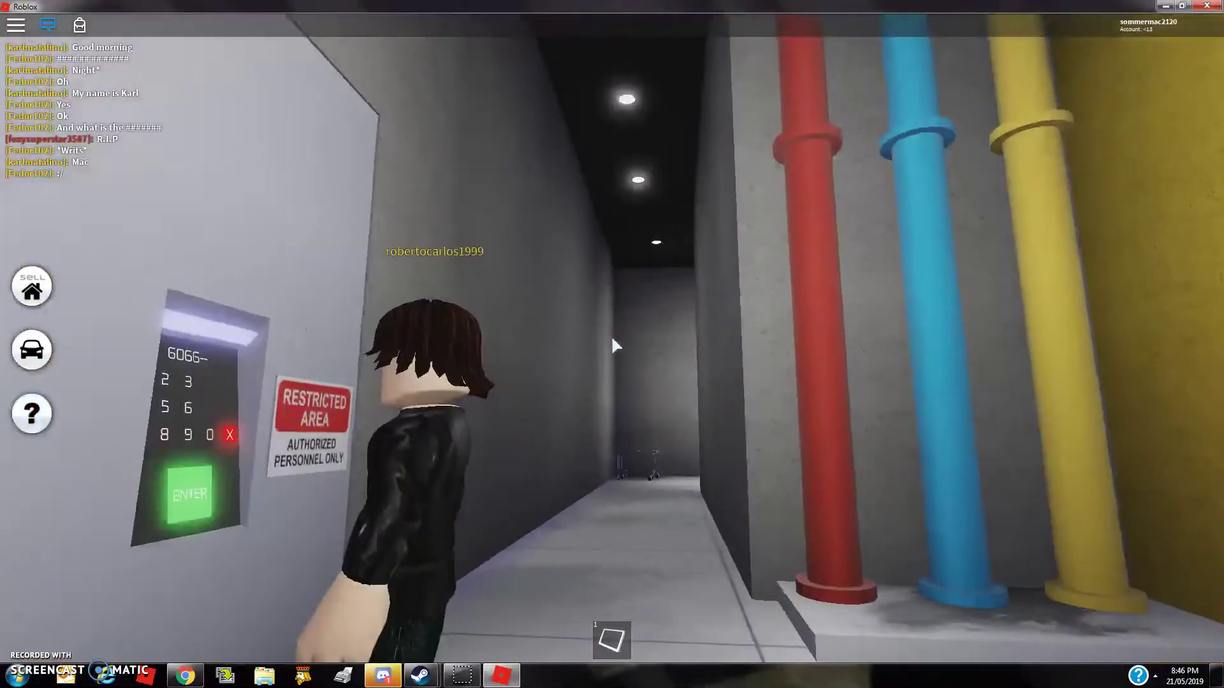
pyautogui.press('s')
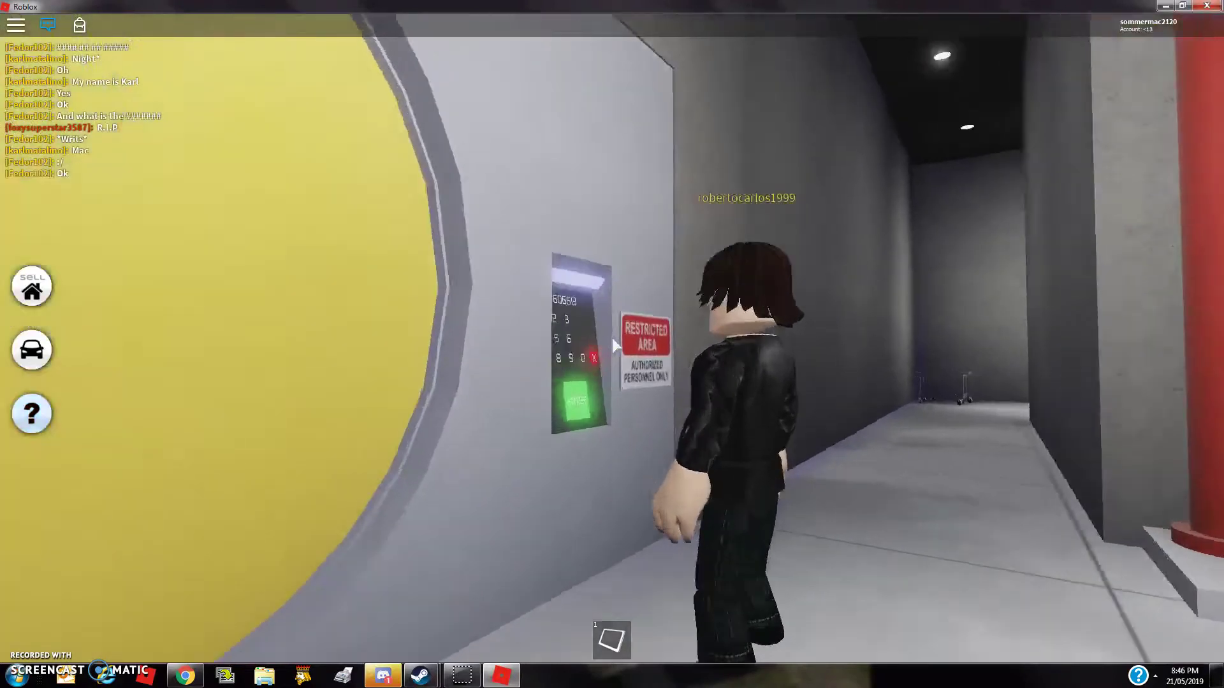
pyautogui.scroll(4, 612, 338)
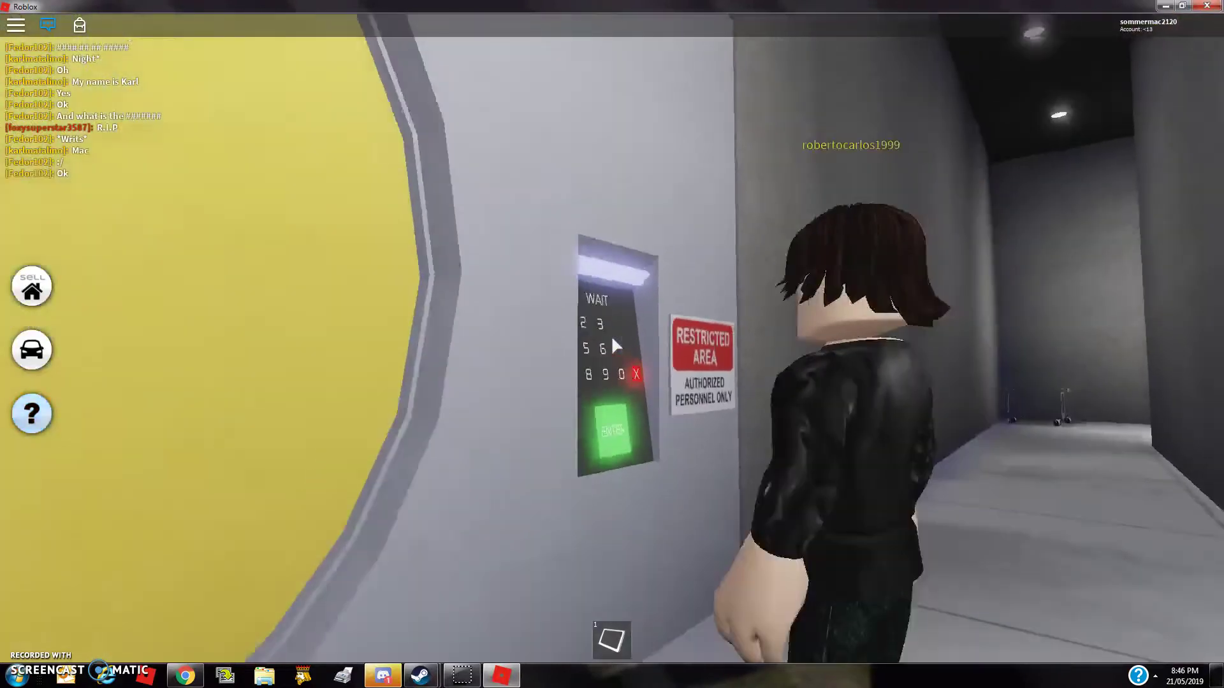
pyautogui.scroll(-4, 611, 336)
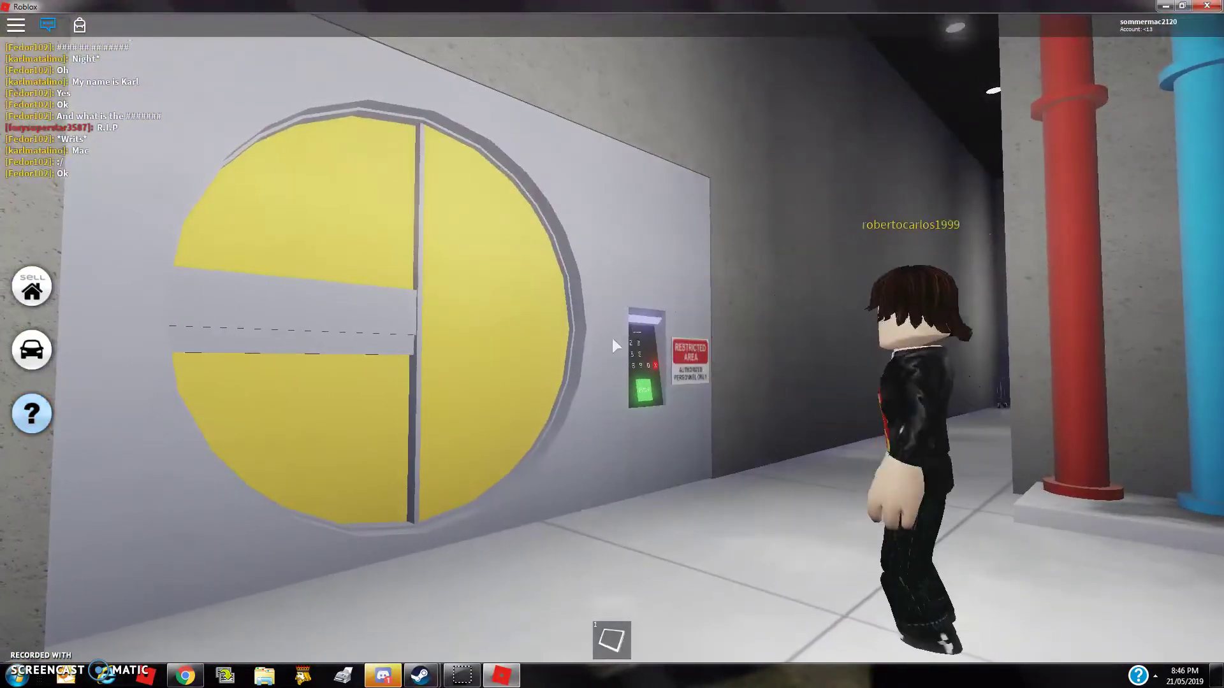
pyautogui.moveTo(612, 337); pyautogui.dragTo(613, 346)
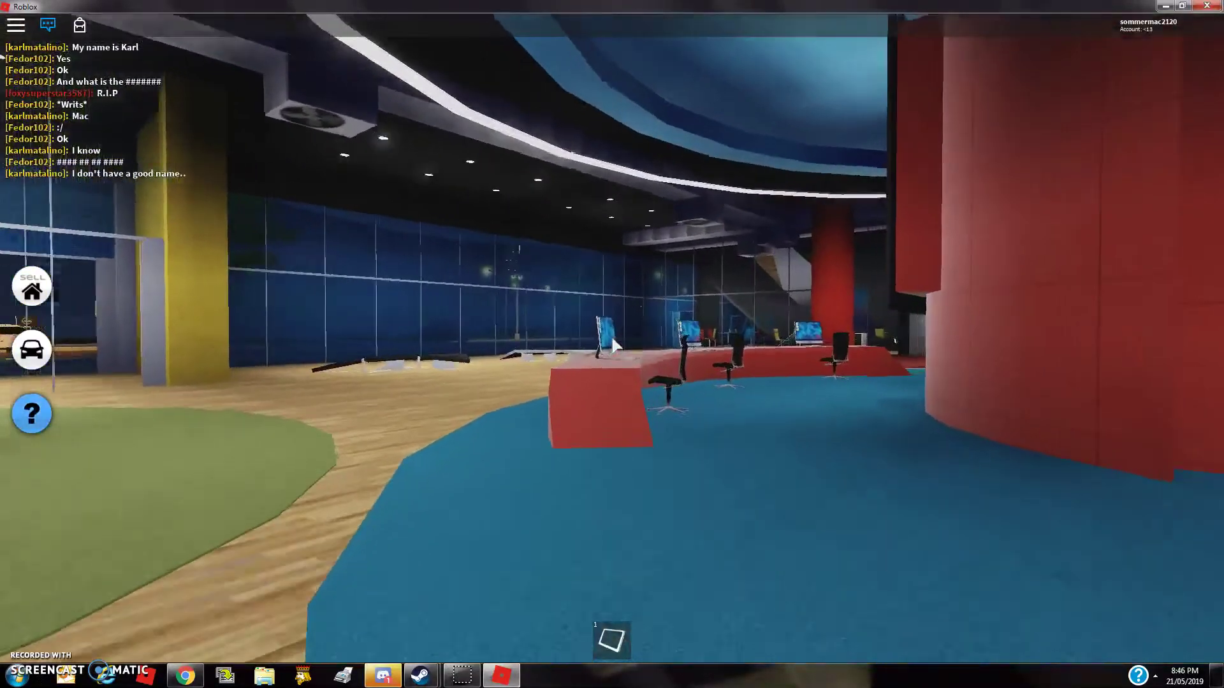
# Walk through the lobby's glass doors to the white pickup and move it into the lot.
pyautogui.moveTo(613, 345); pyautogui.dragTo(611, 336)
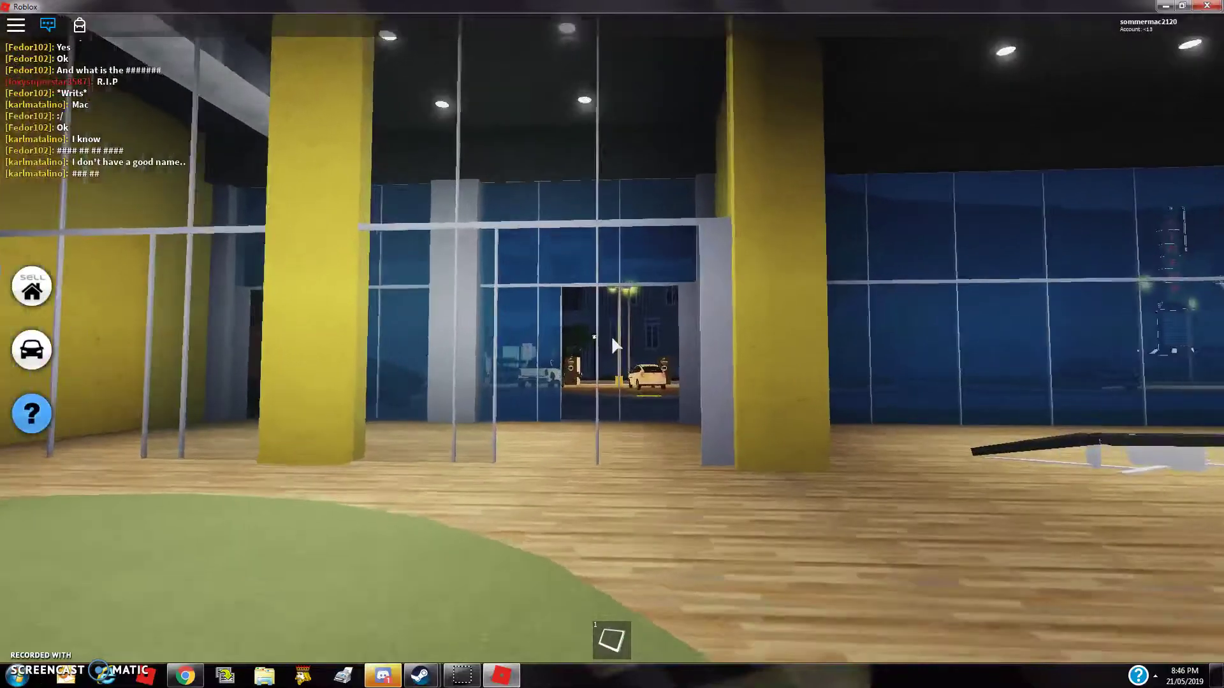
pyautogui.press('w')
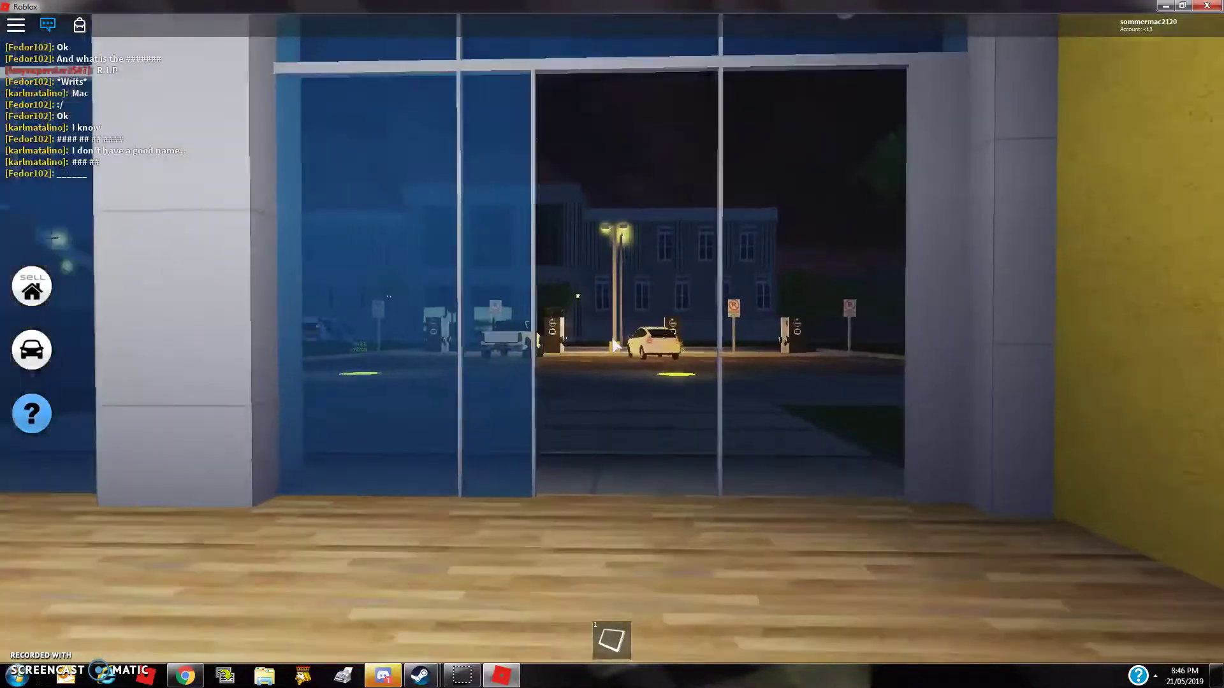
pyautogui.press('w')
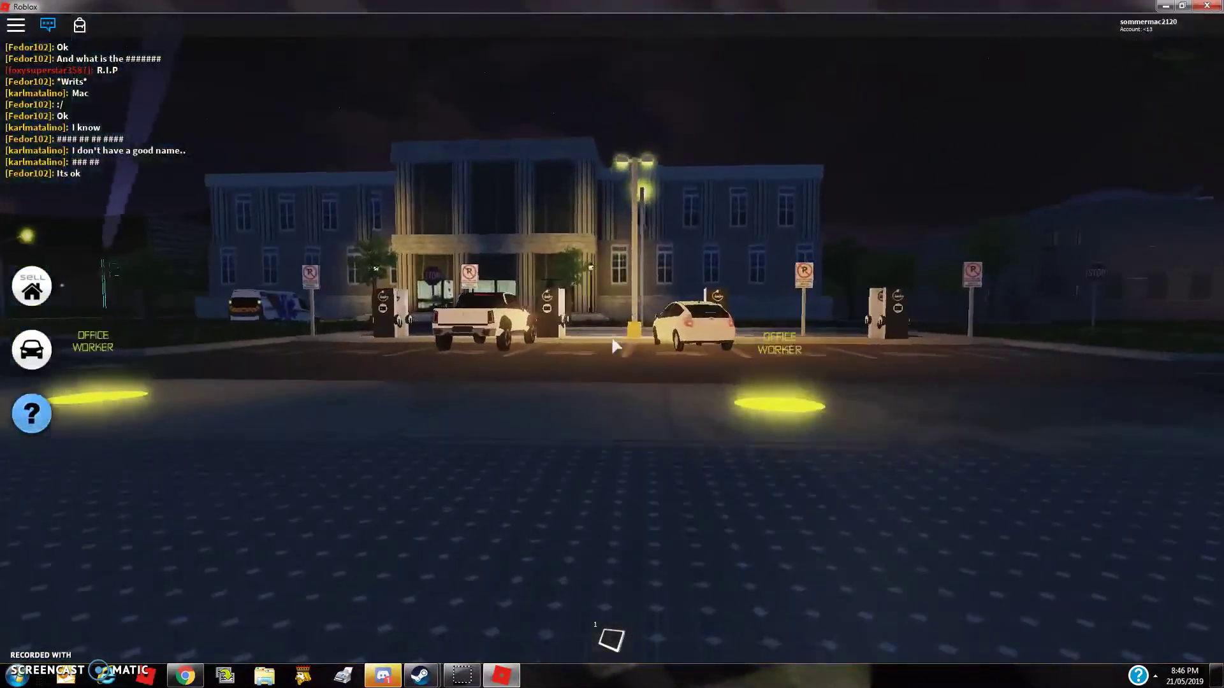
pyautogui.press('w')
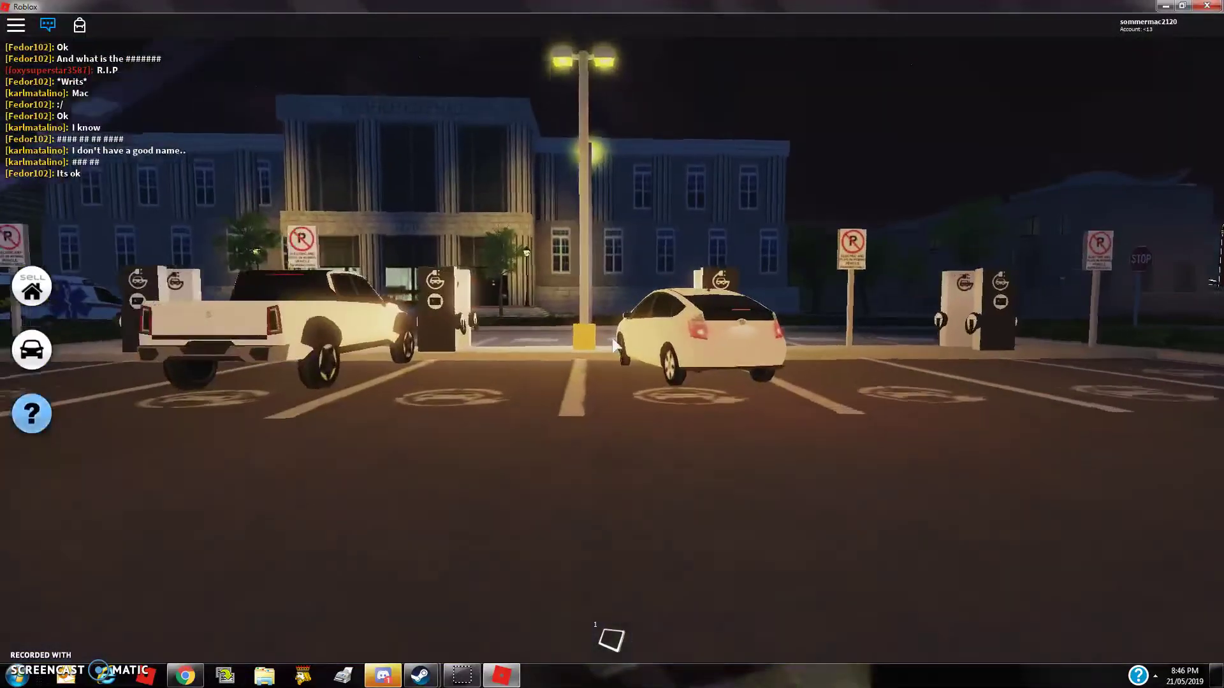
pyautogui.press('w')
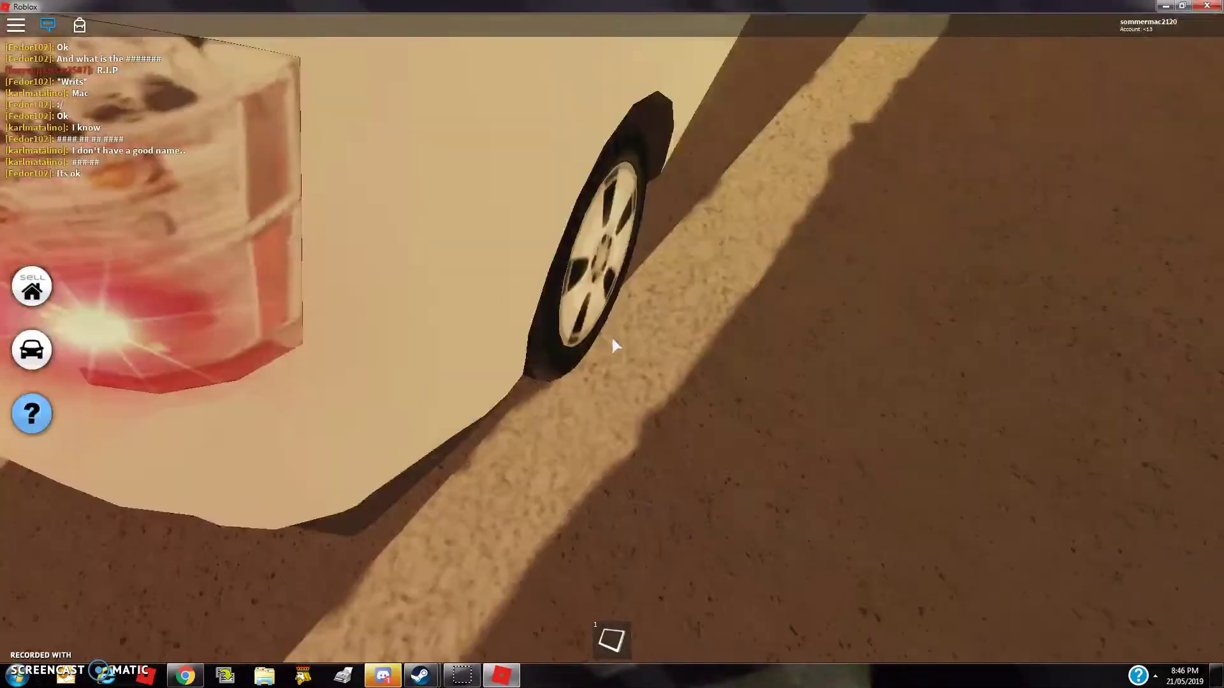
pyautogui.moveTo(611, 336); pyautogui.dragTo(616, 348)
pyautogui.scroll(-5, 610, 335)
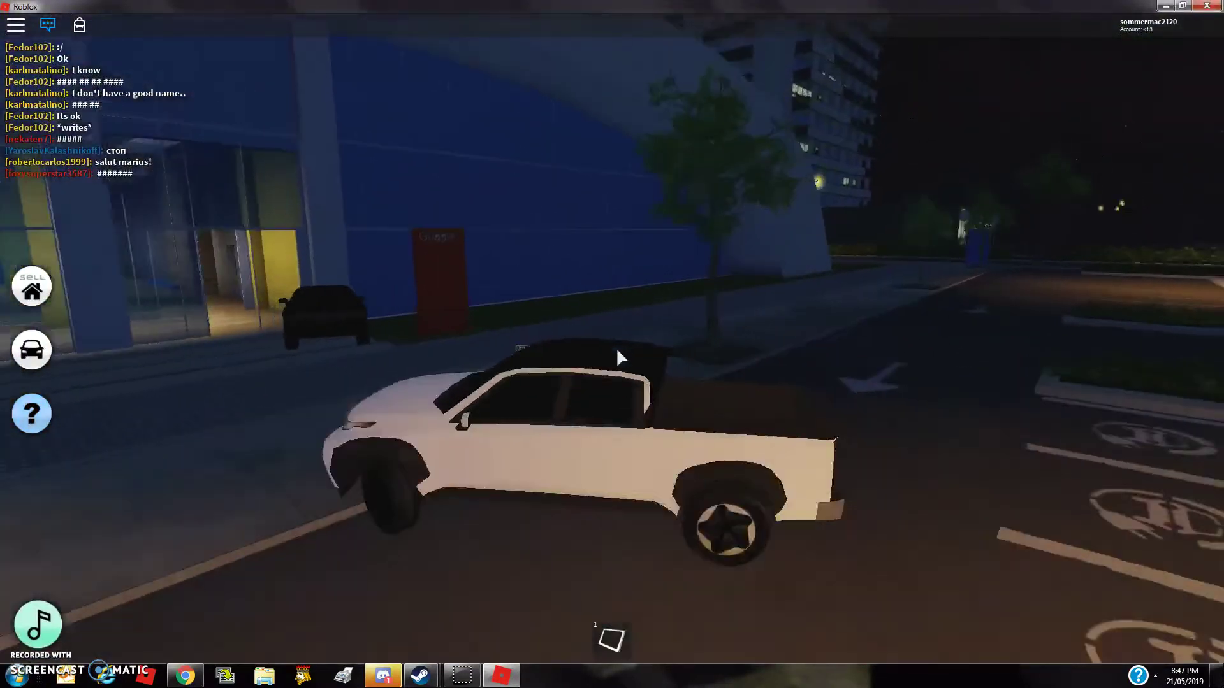
pyautogui.press('w')
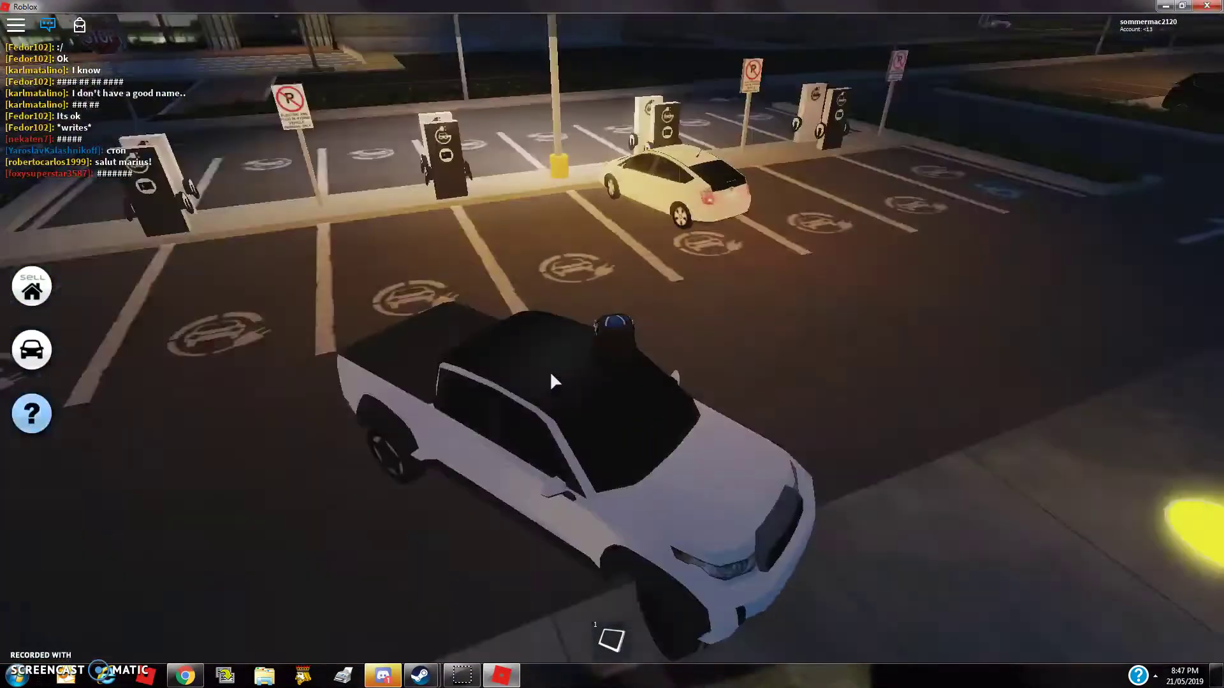
# Get into the white pickup, drive across the lot and brake at the STOP sign.
pyautogui.rightClick(553, 380)
pyautogui.press('e')
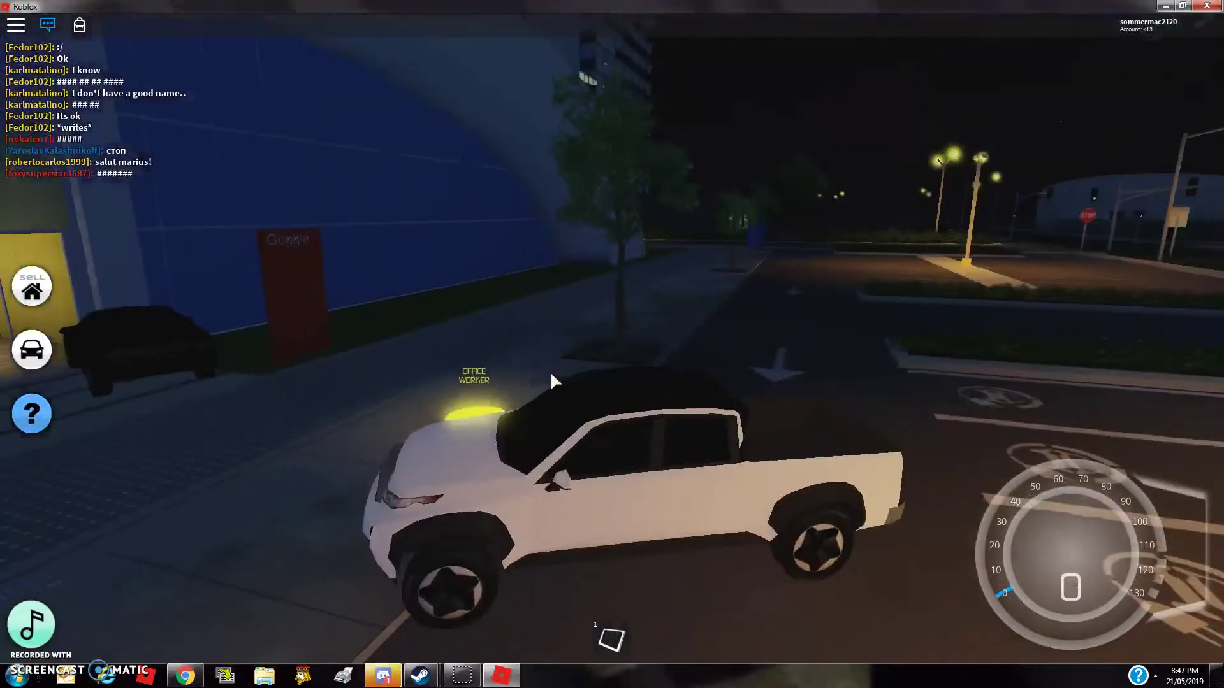
pyautogui.press('w')
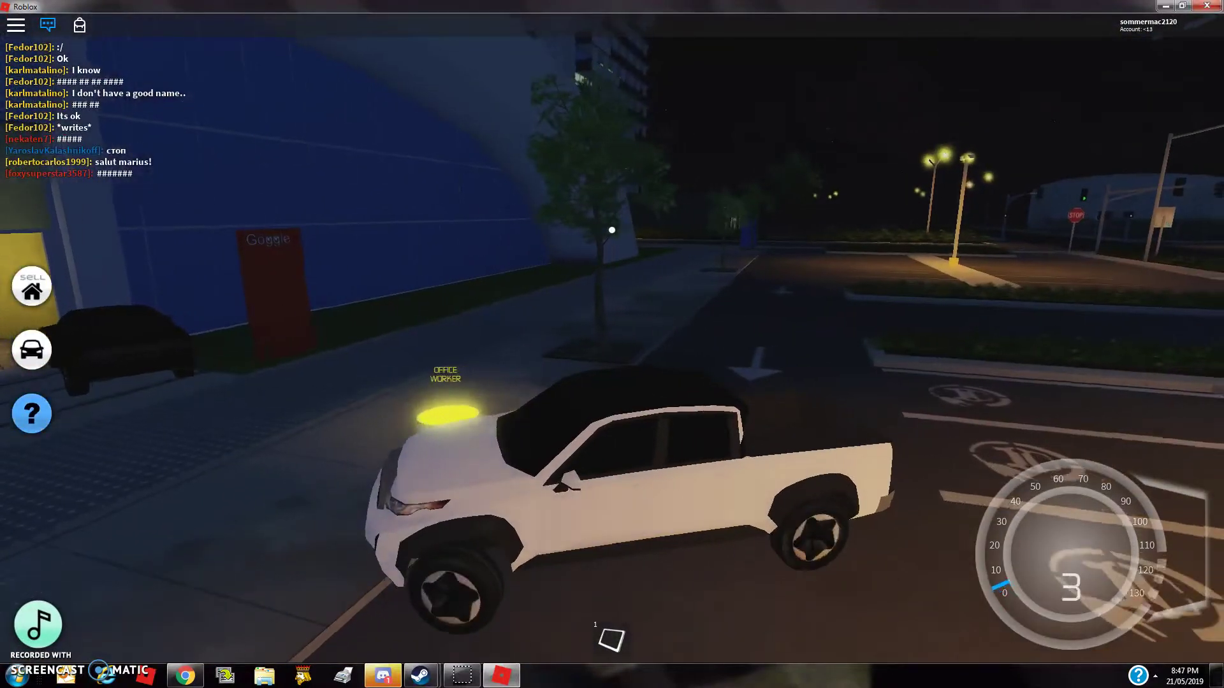
pyautogui.press('w')
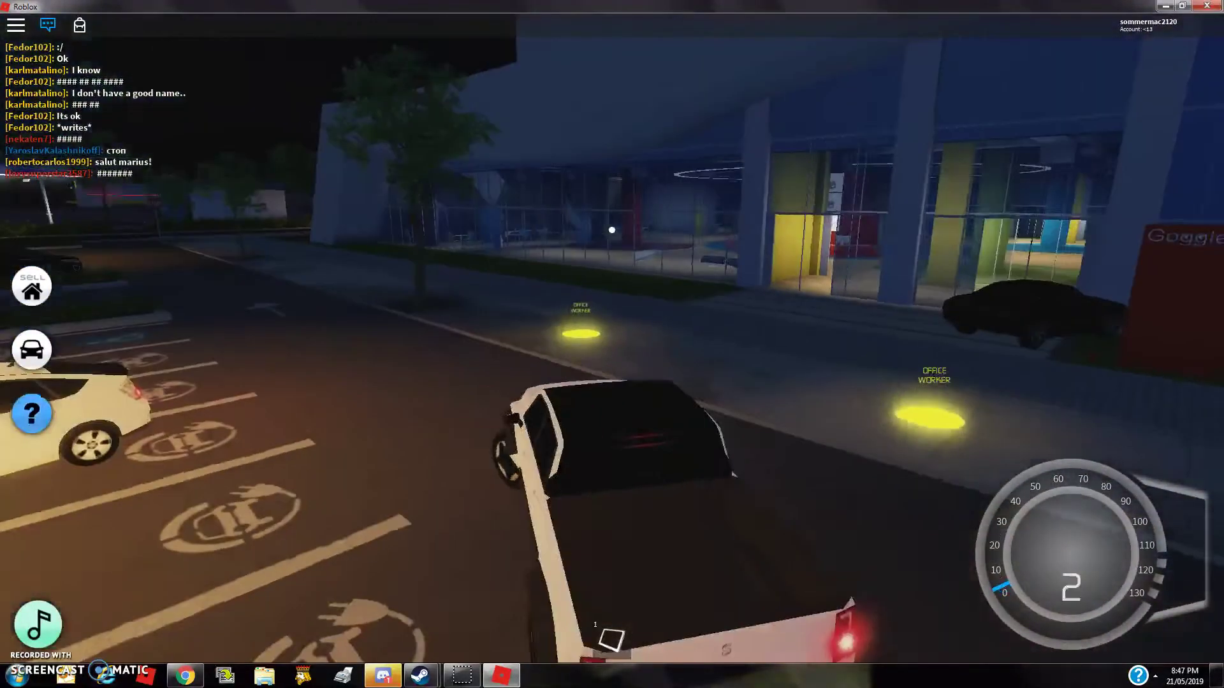
pyautogui.press('w')
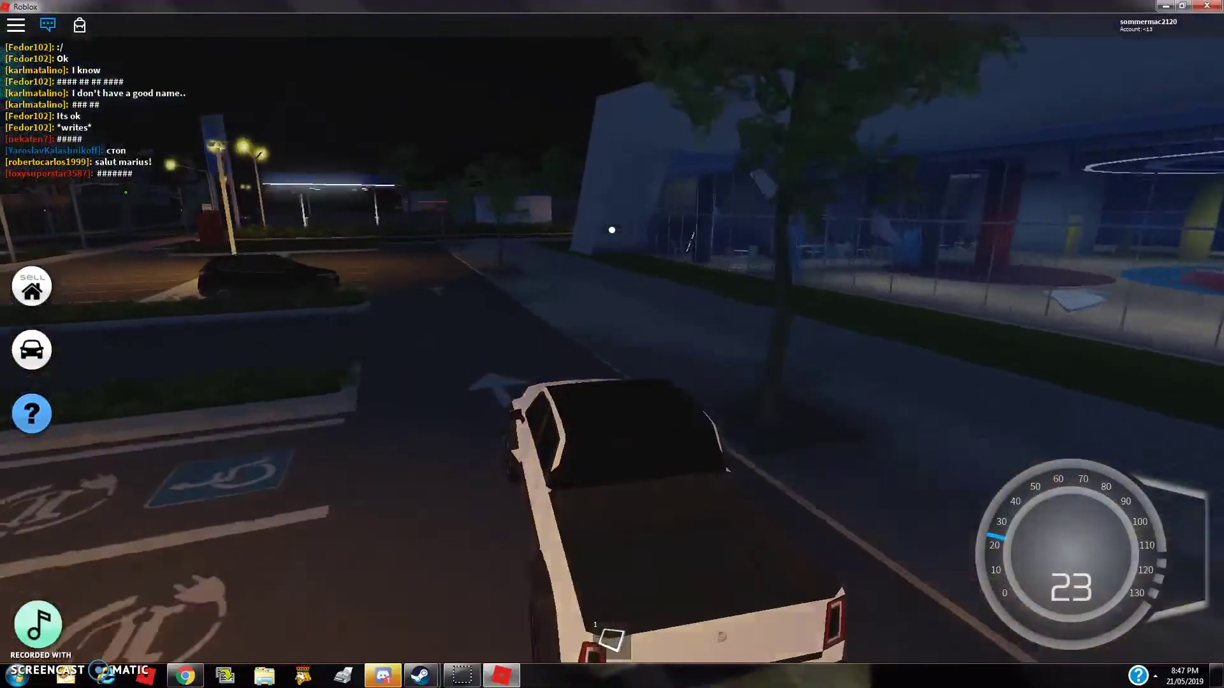
pyautogui.press('w')
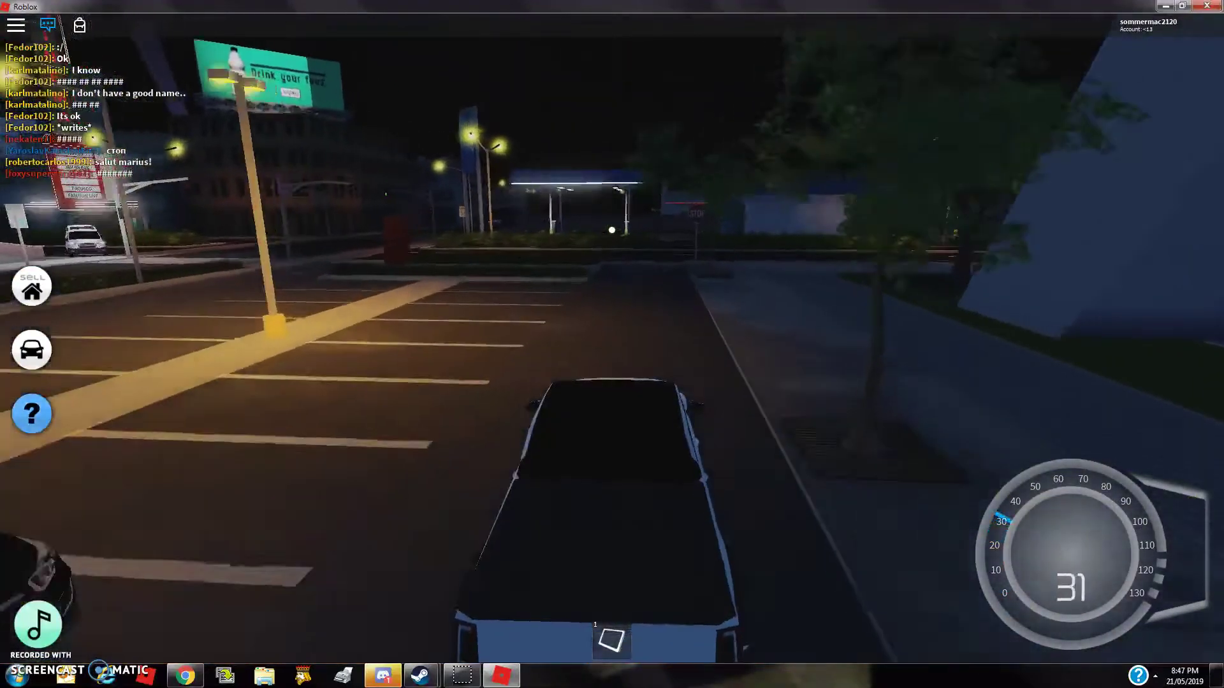
pyautogui.press('s')
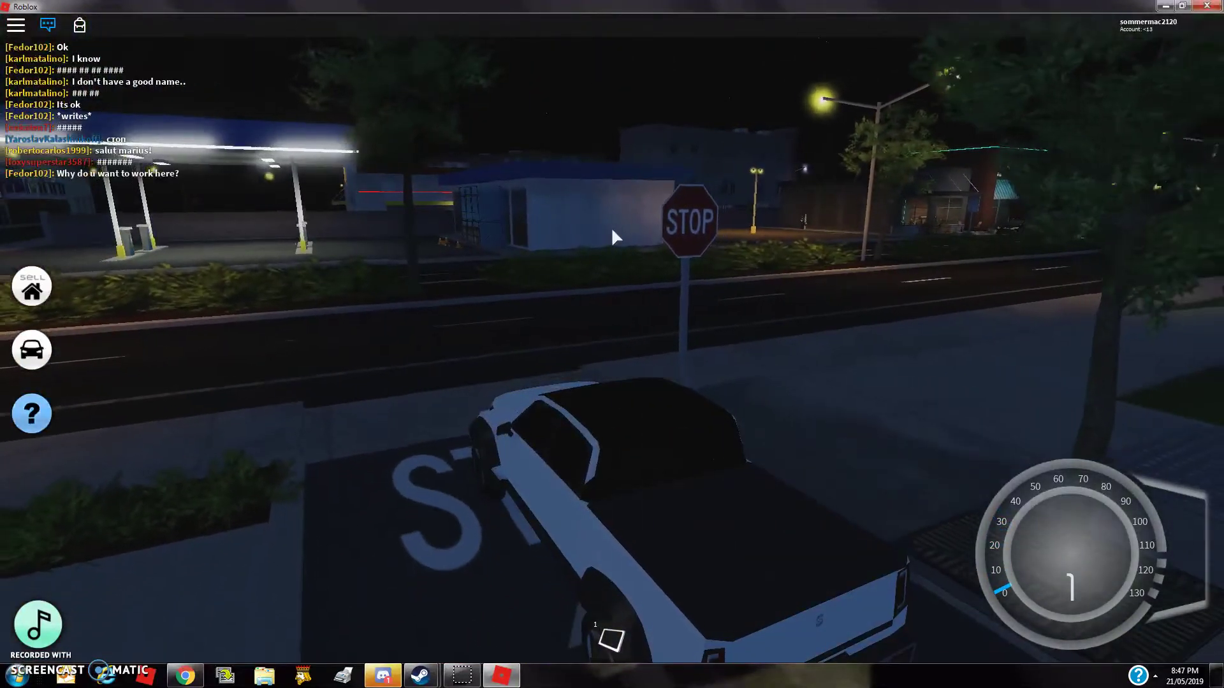
pyautogui.rightClick(611, 227)
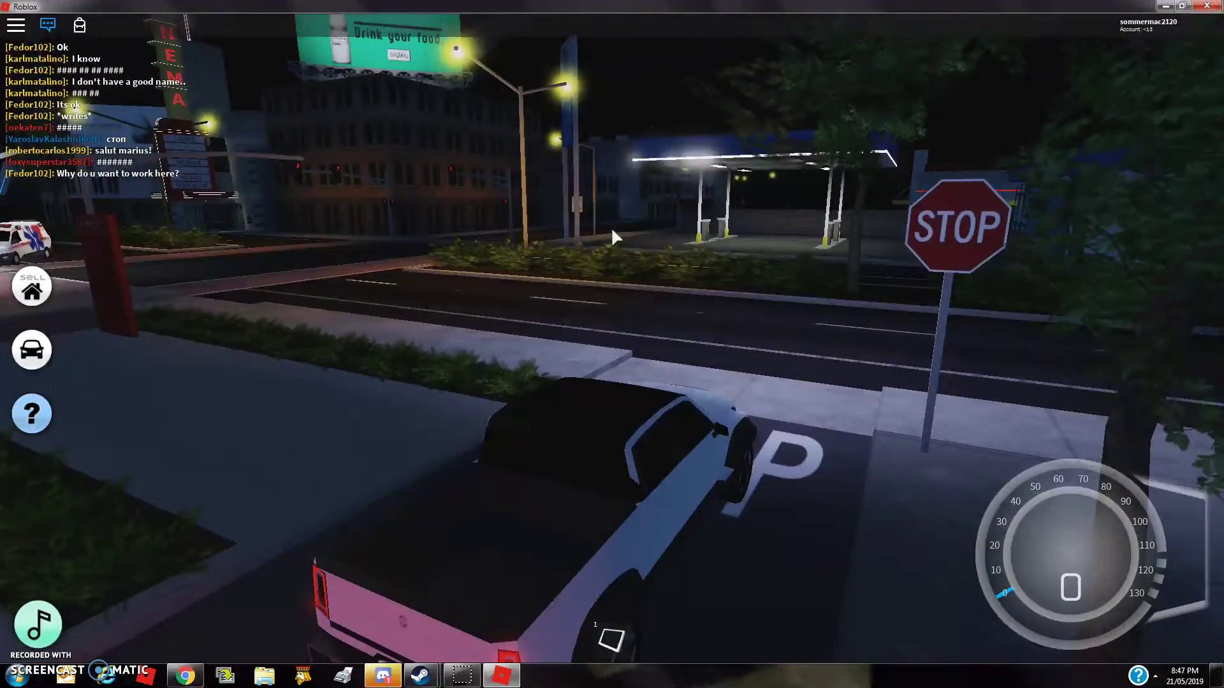
pyautogui.scroll(3, 611, 238)
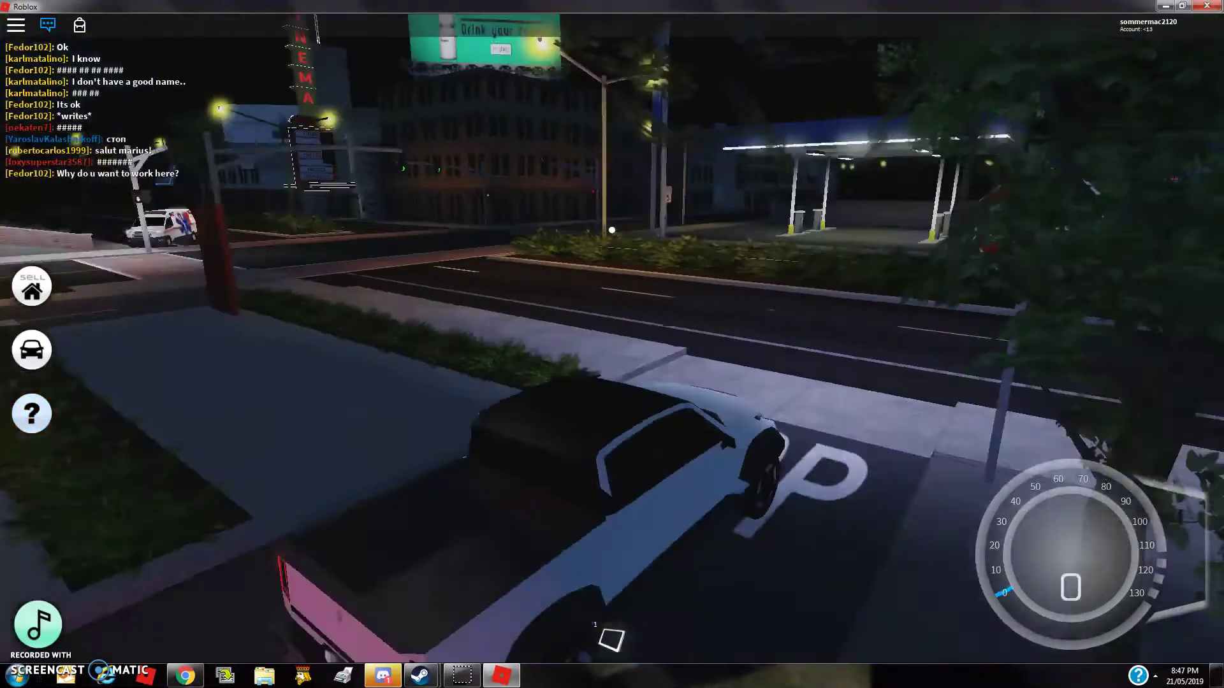
# Drive past the STOP sign and stop the pickup at the intersection.
pyautogui.press('w')
pyautogui.press('w')
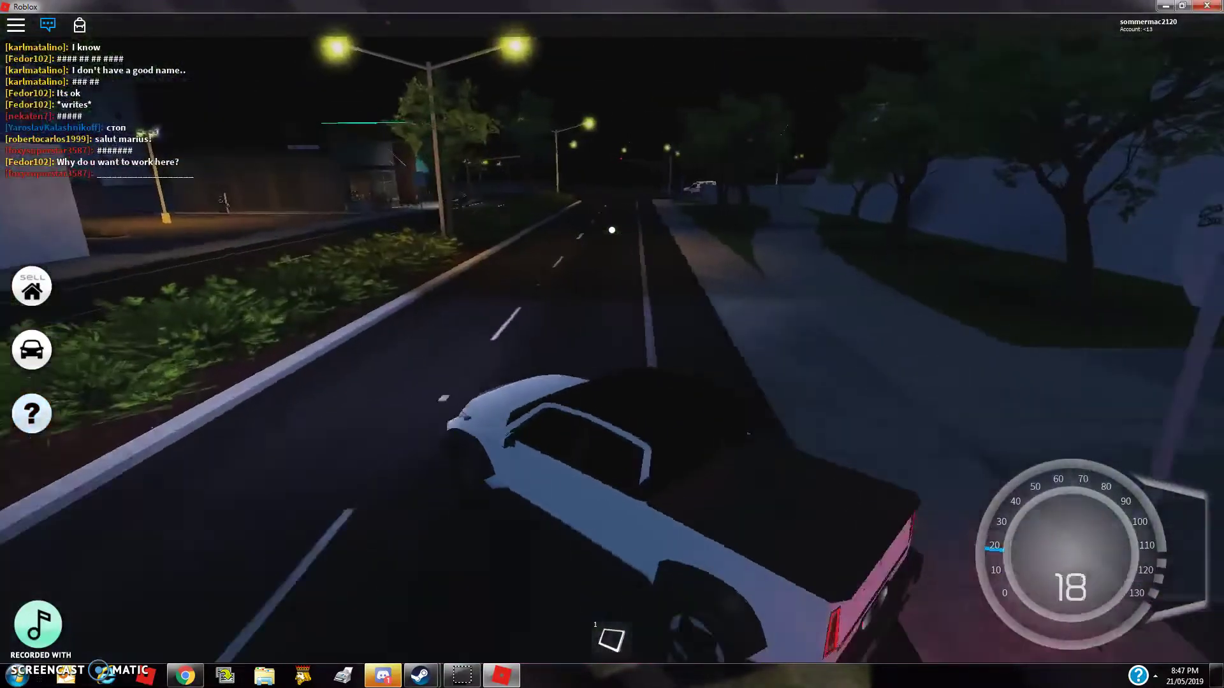
pyautogui.press('w')
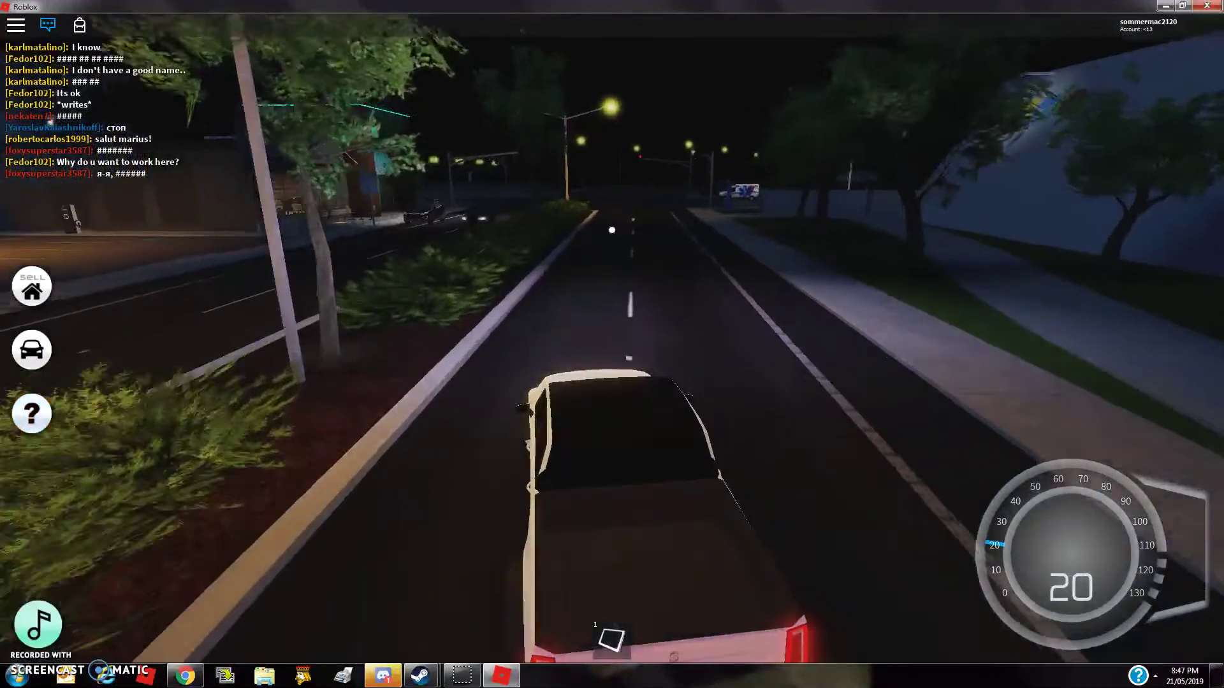
pyautogui.press('w')
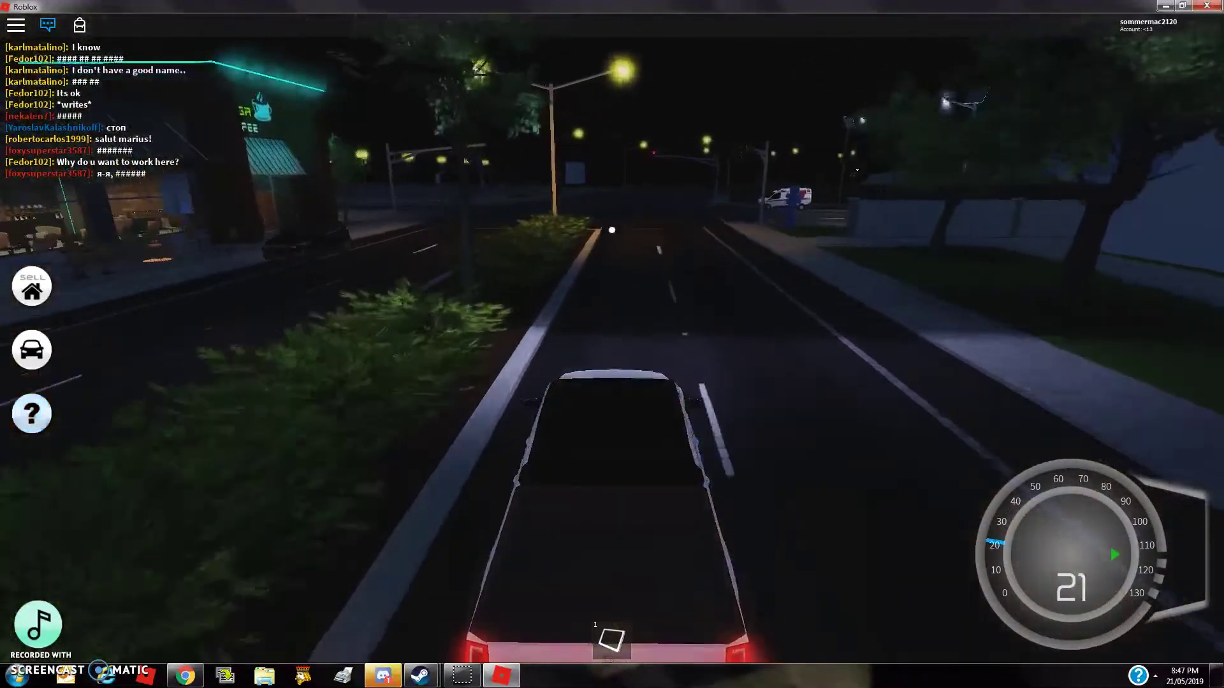
pyautogui.press('s')
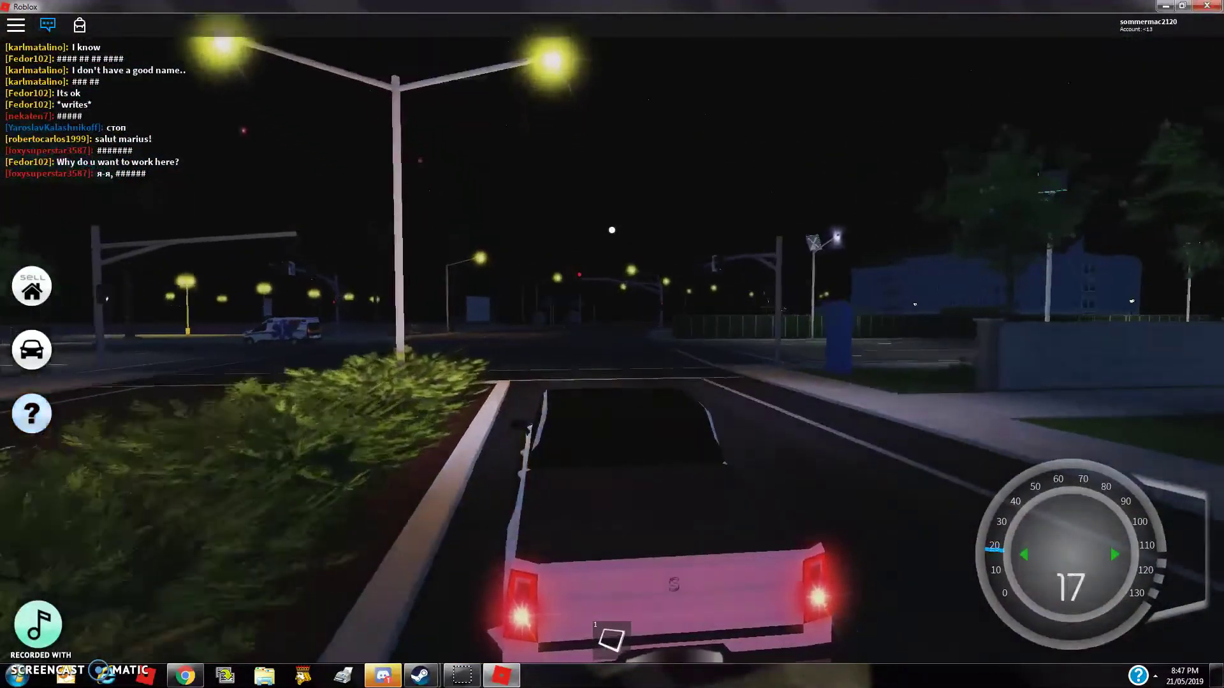
pyautogui.press('s')
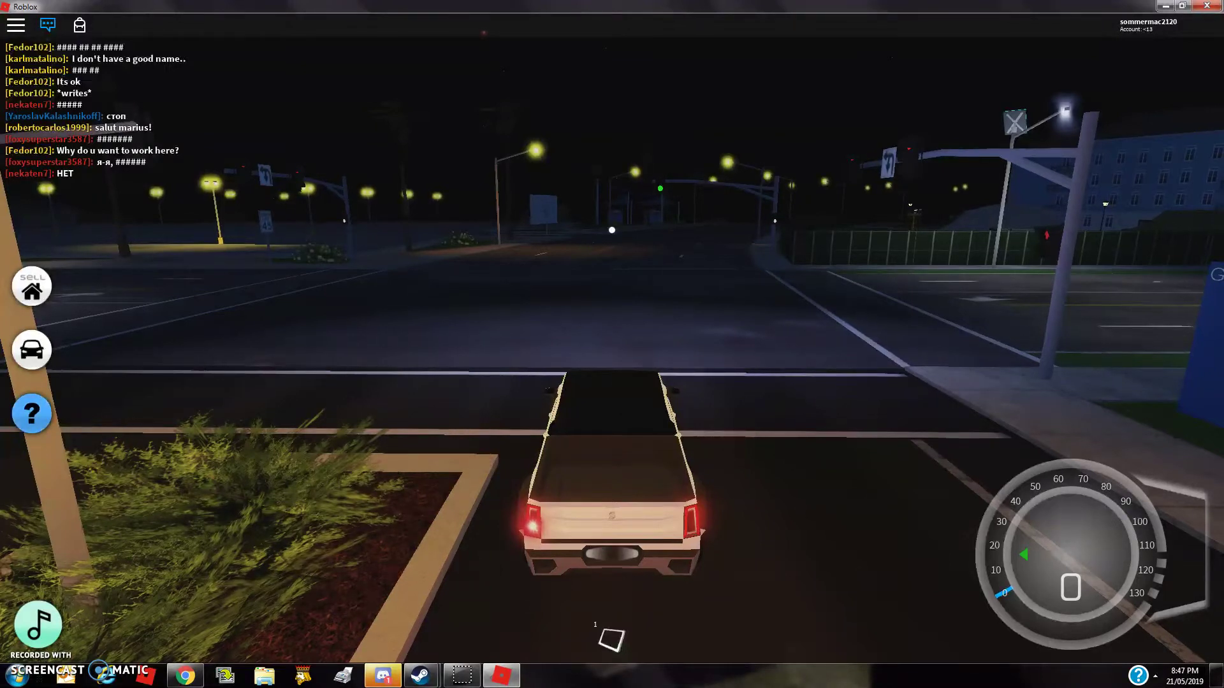
# Turn right through the intersection and drive on to the curving park road.
pyautogui.press('w')
pyautogui.press('w')
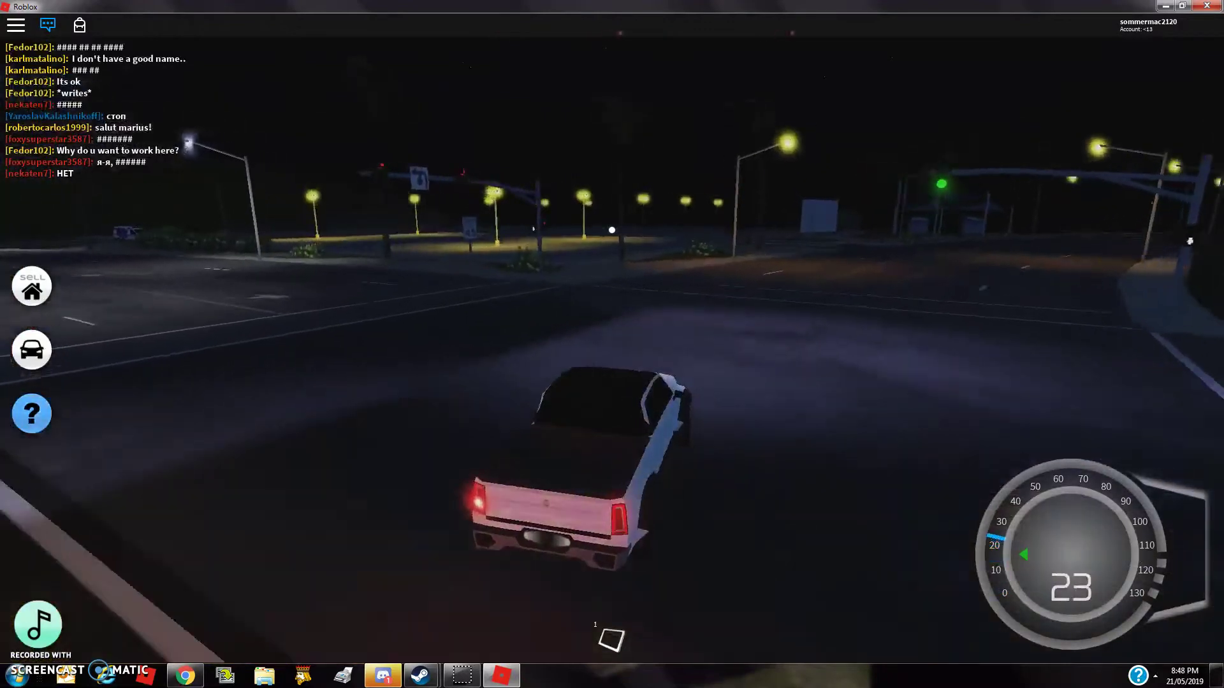
pyautogui.press('w')
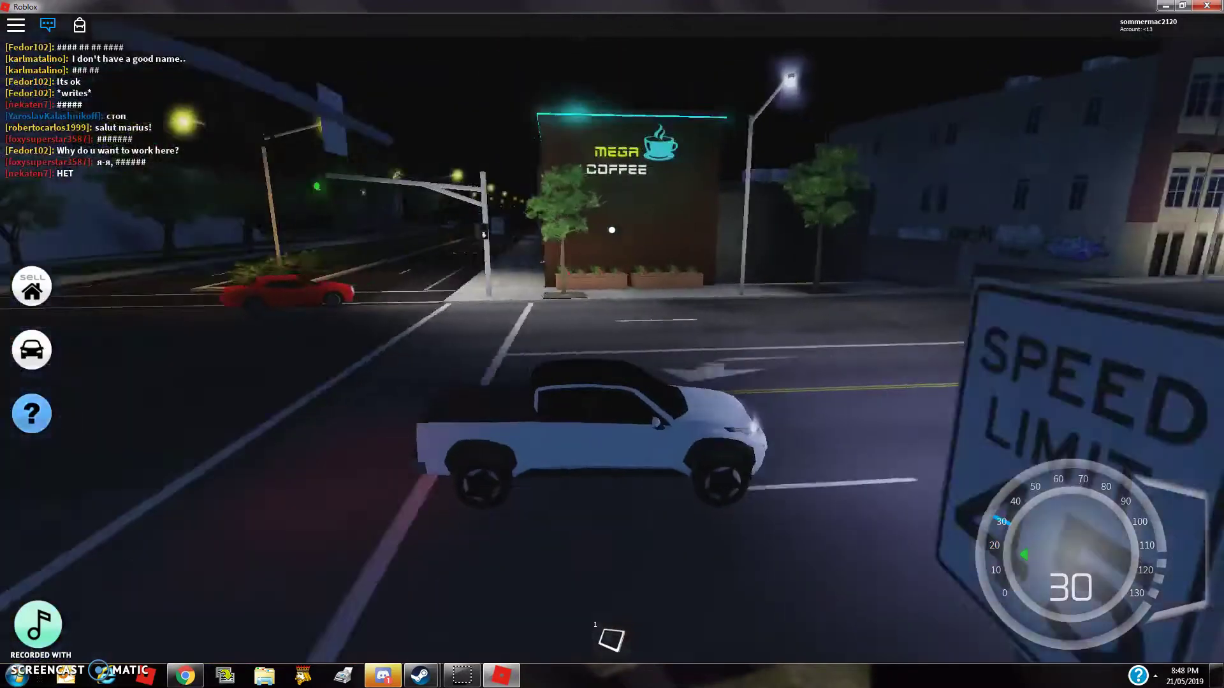
pyautogui.press('w')
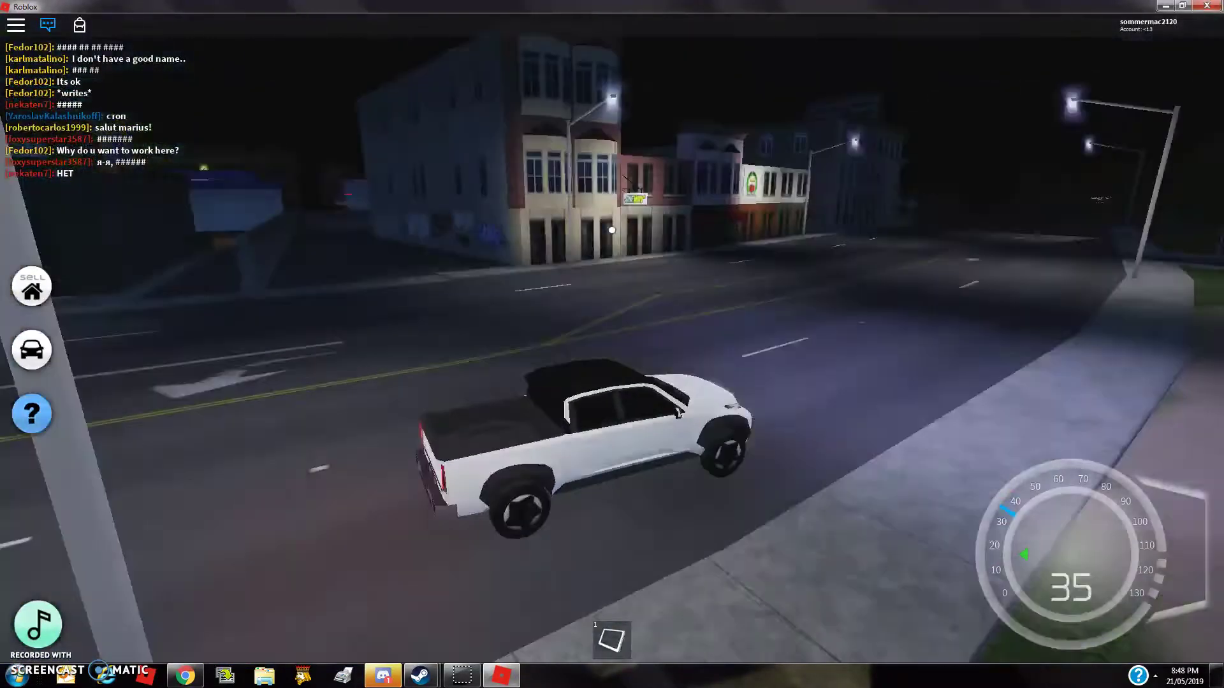
pyautogui.press('w')
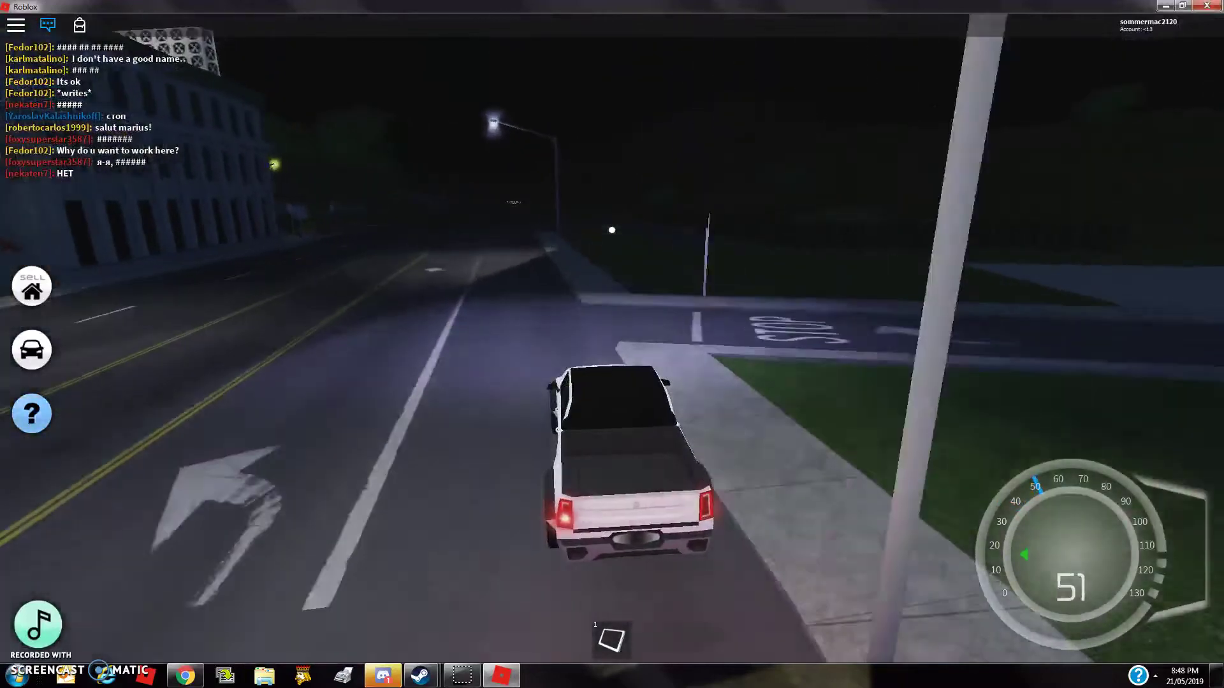
pyautogui.press('w')
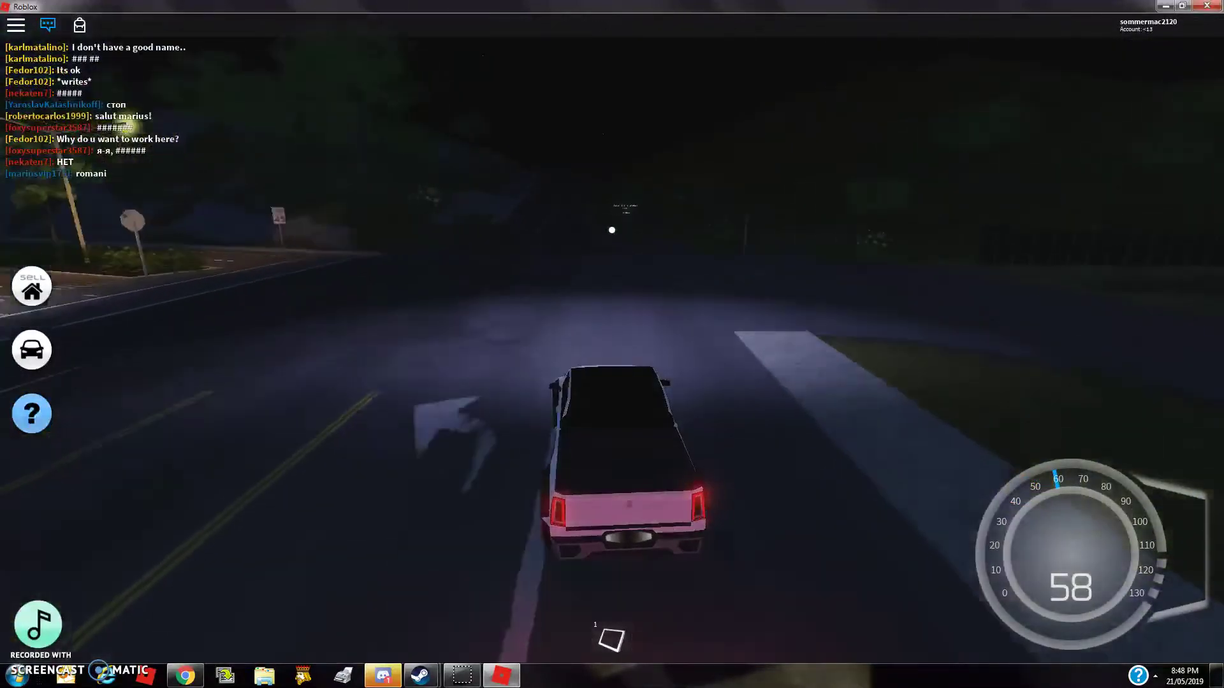
# Drive past the park sign, turn left onto the crossing road and straighten up.
pyautogui.press('w')
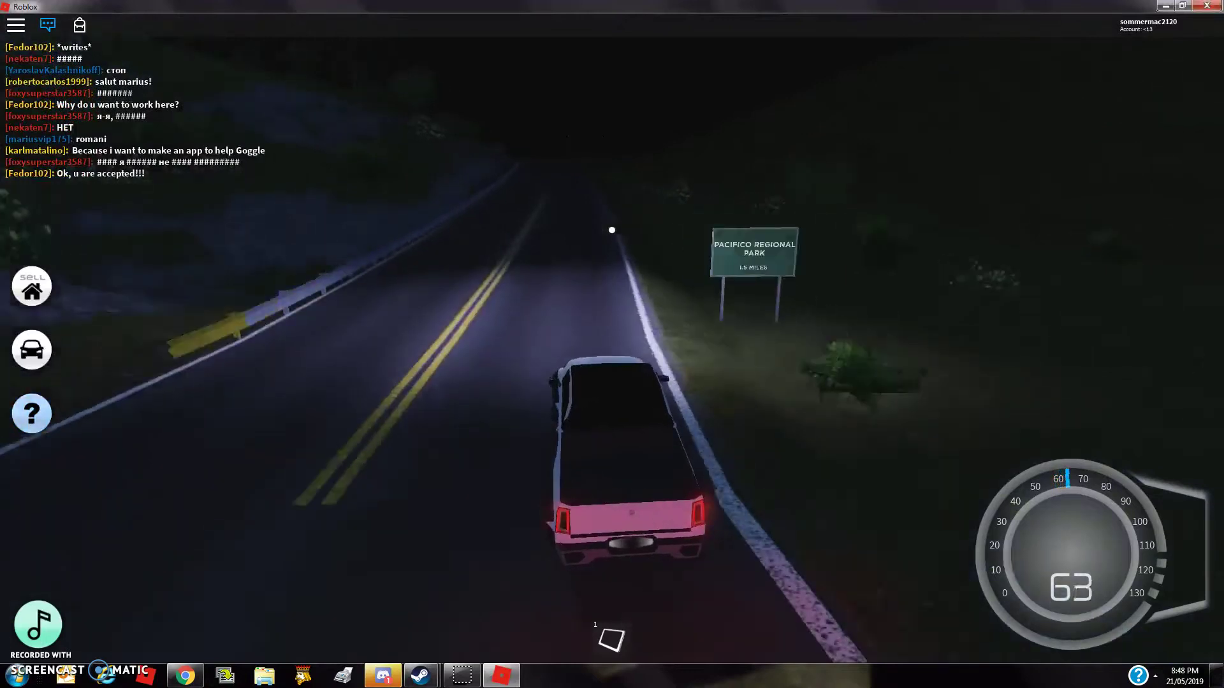
pyautogui.press('w')
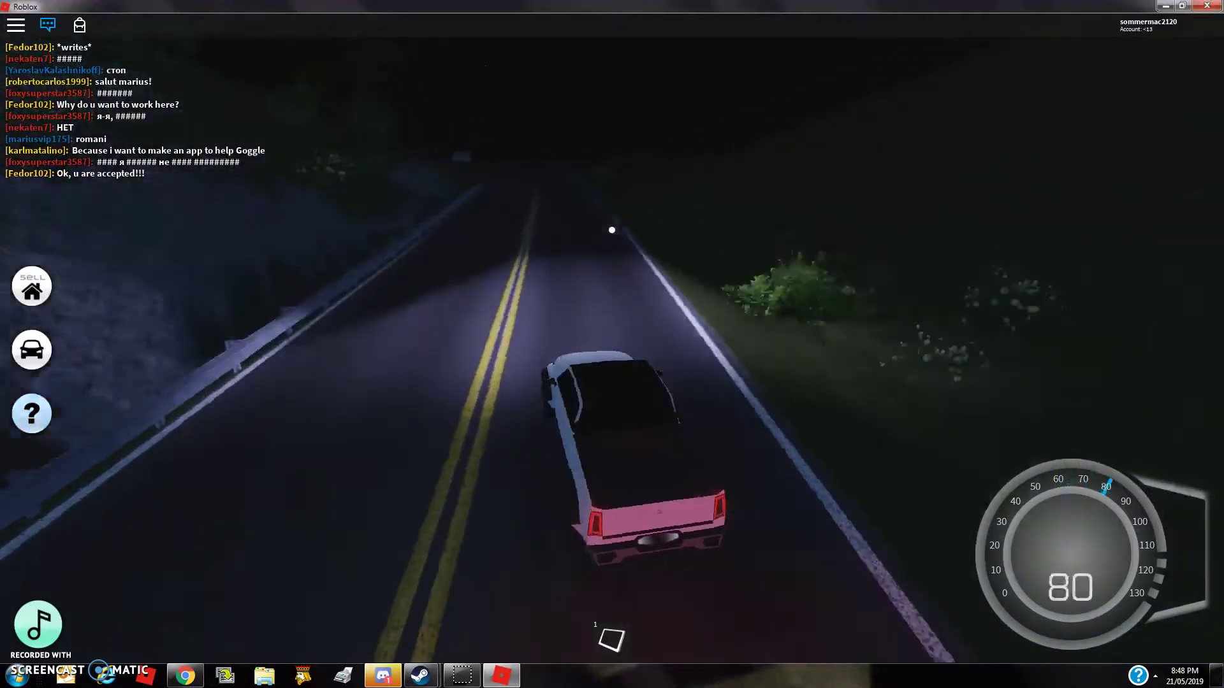
pyautogui.press('w')
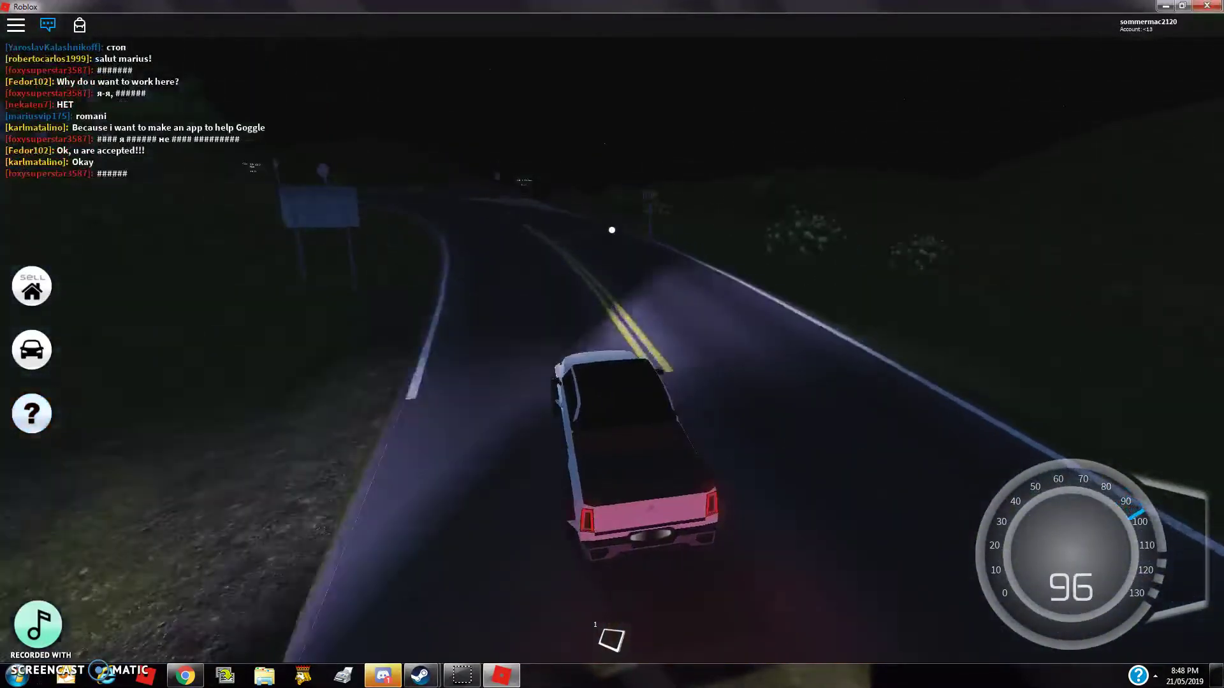
pyautogui.press('a')
pyautogui.press('w')
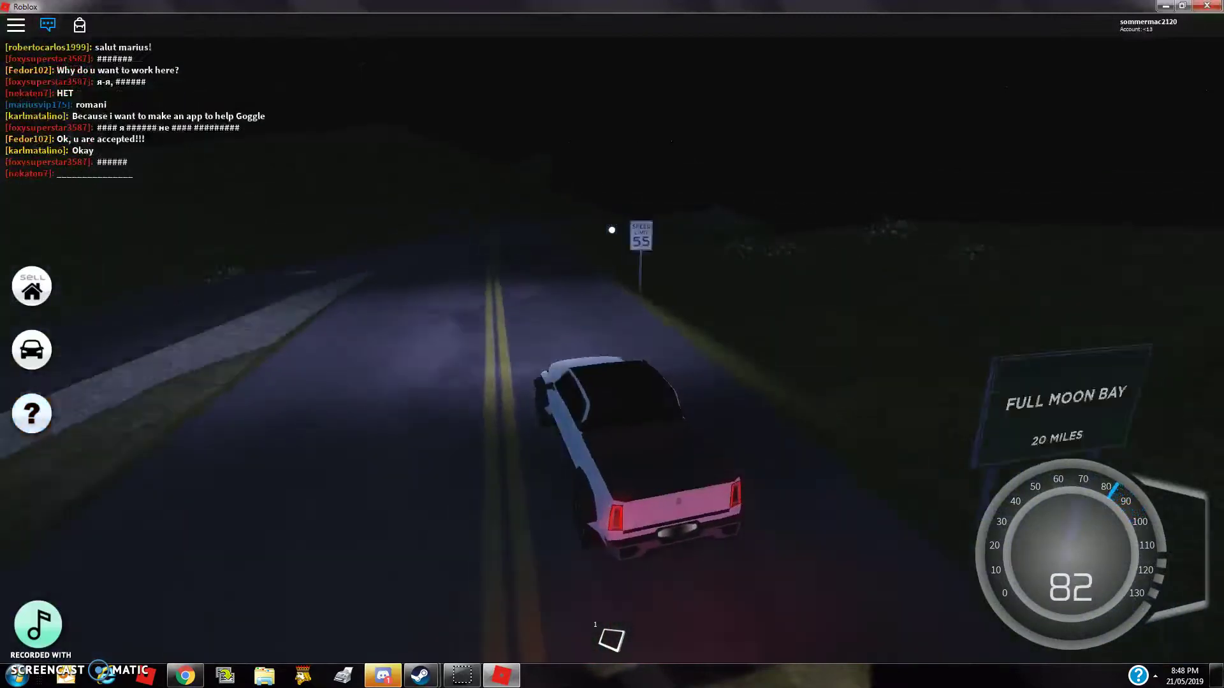
pyautogui.press('w')
pyautogui.press('d')
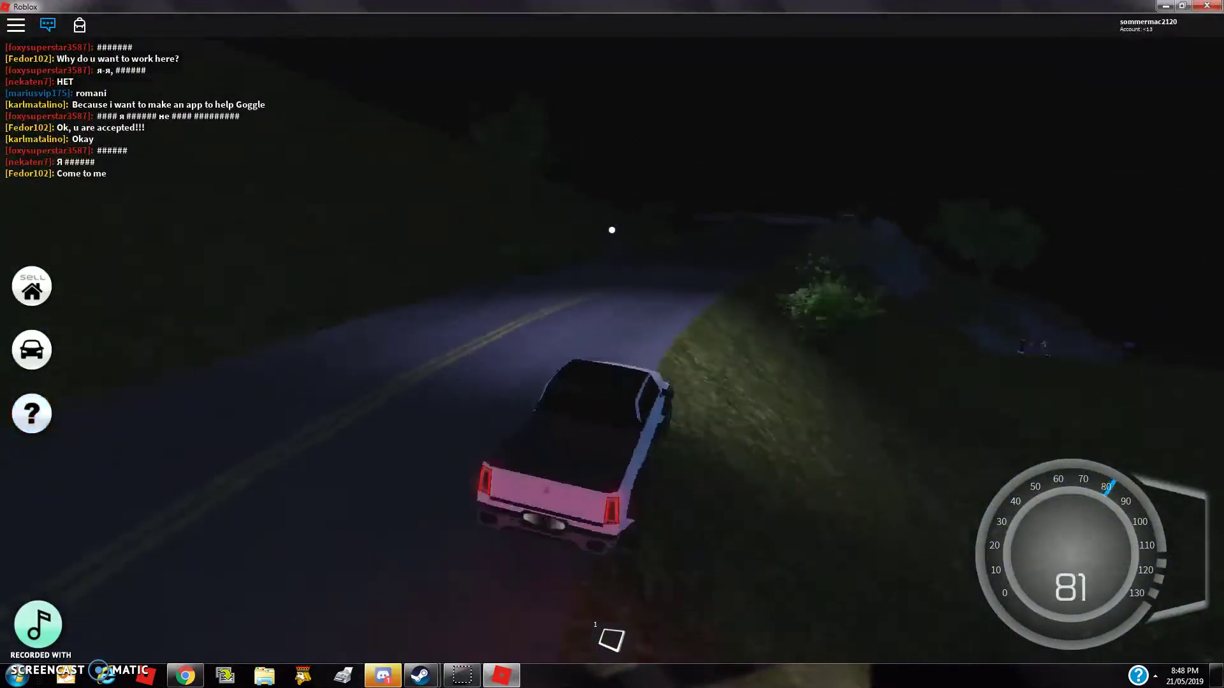
pyautogui.press('w')
pyautogui.press('a')
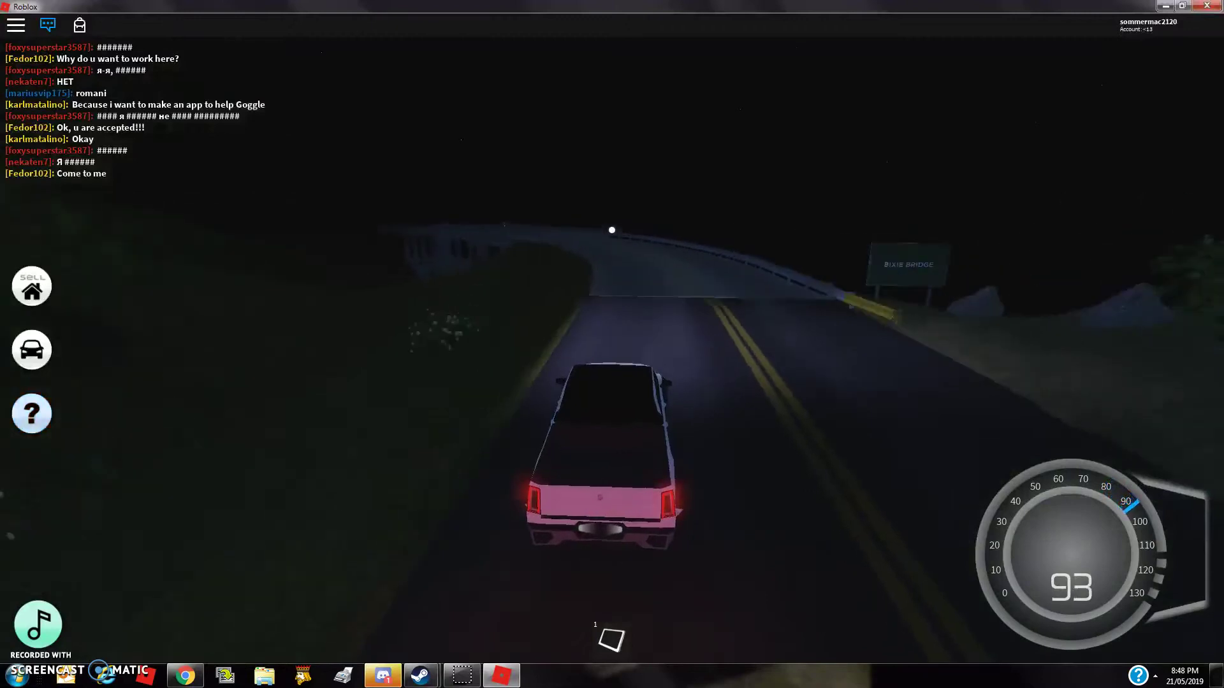
# Speed across the bridge and through the tunnel onto the dark road.
pyautogui.press('w')
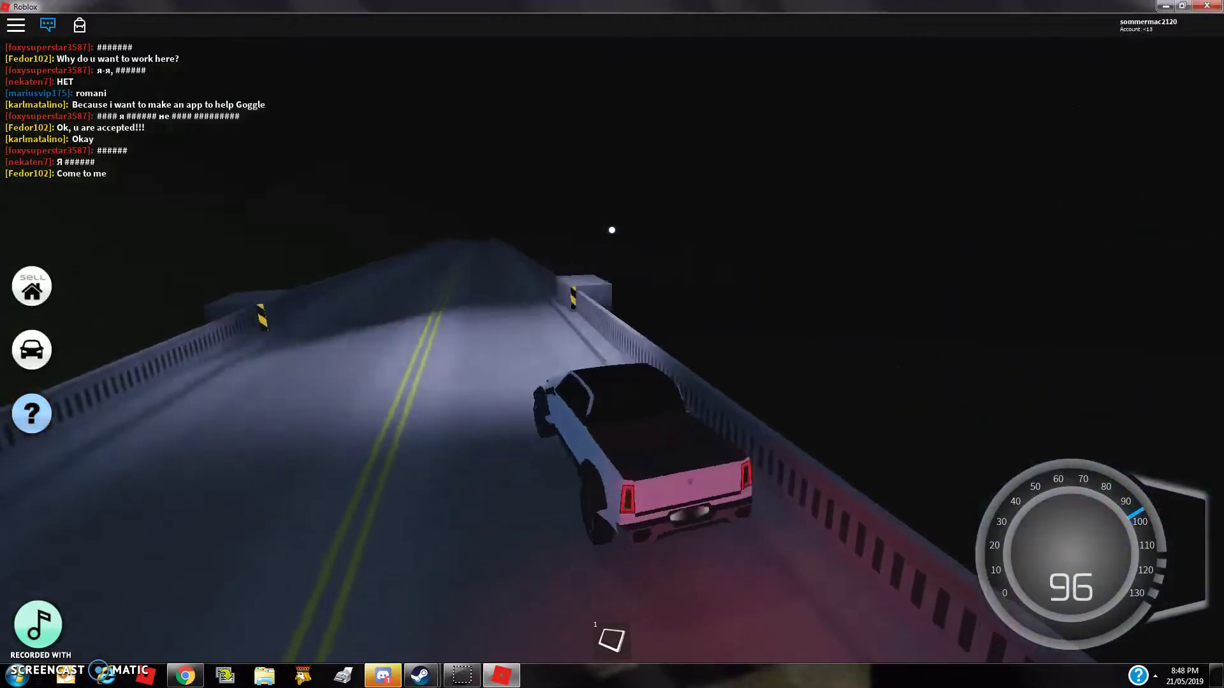
pyautogui.press('w')
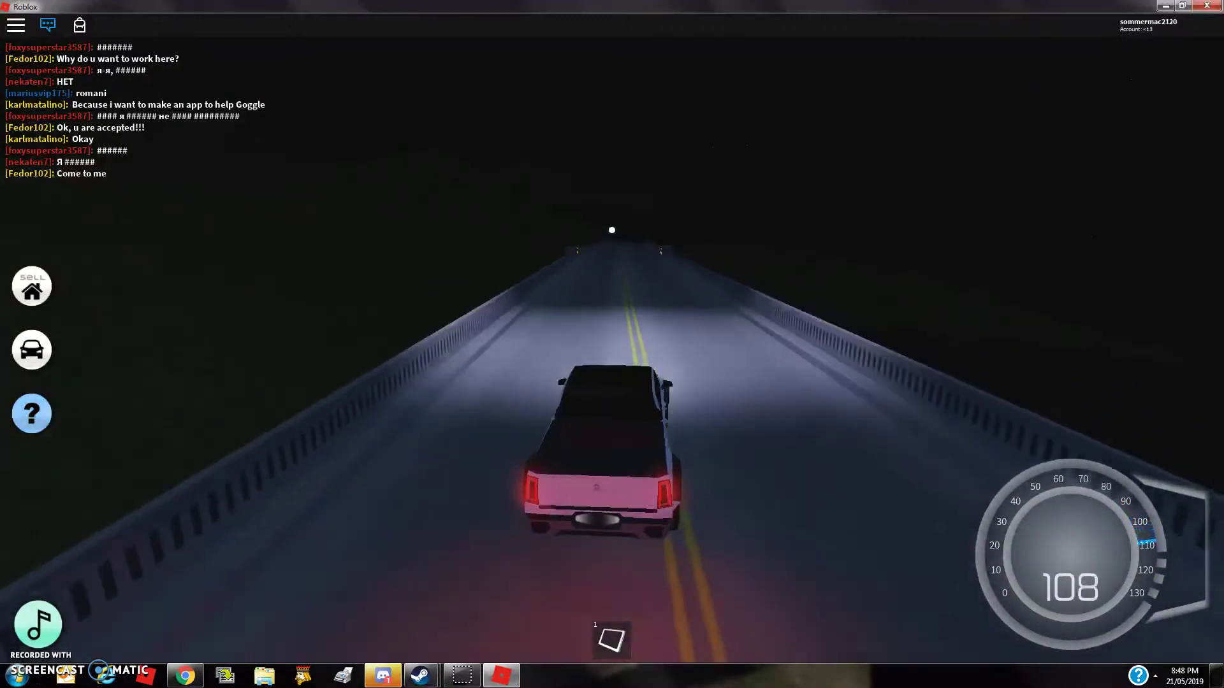
pyautogui.press('w')
pyautogui.press('w')
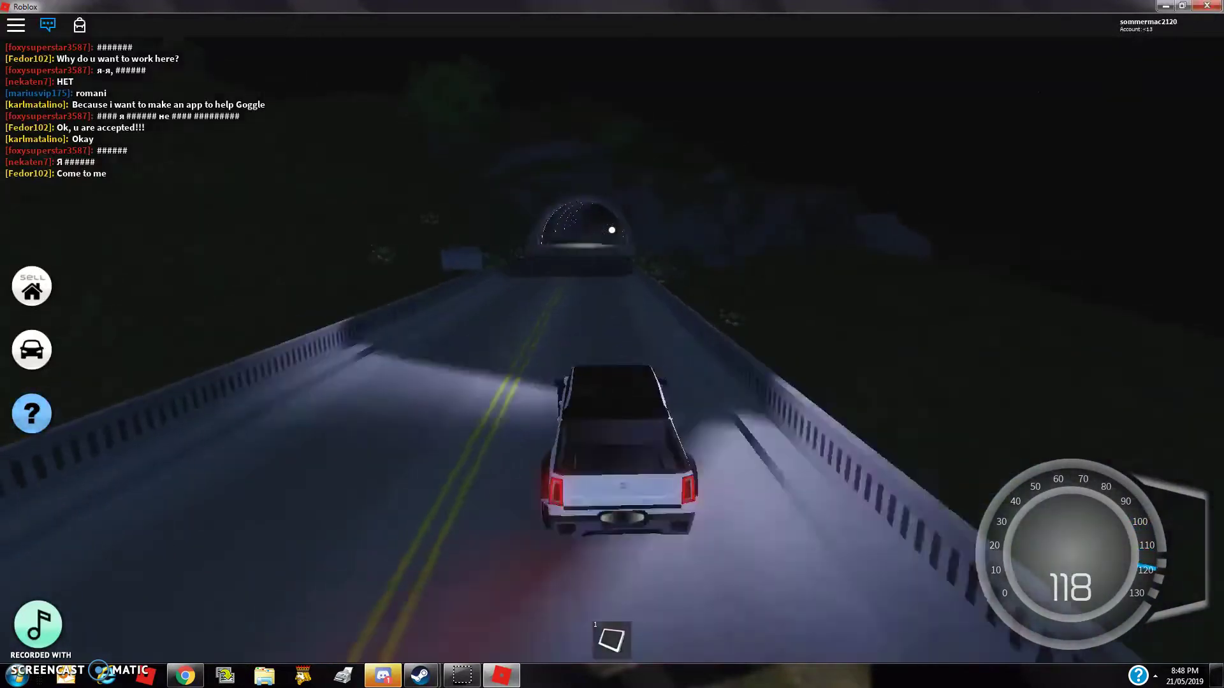
pyautogui.press('w')
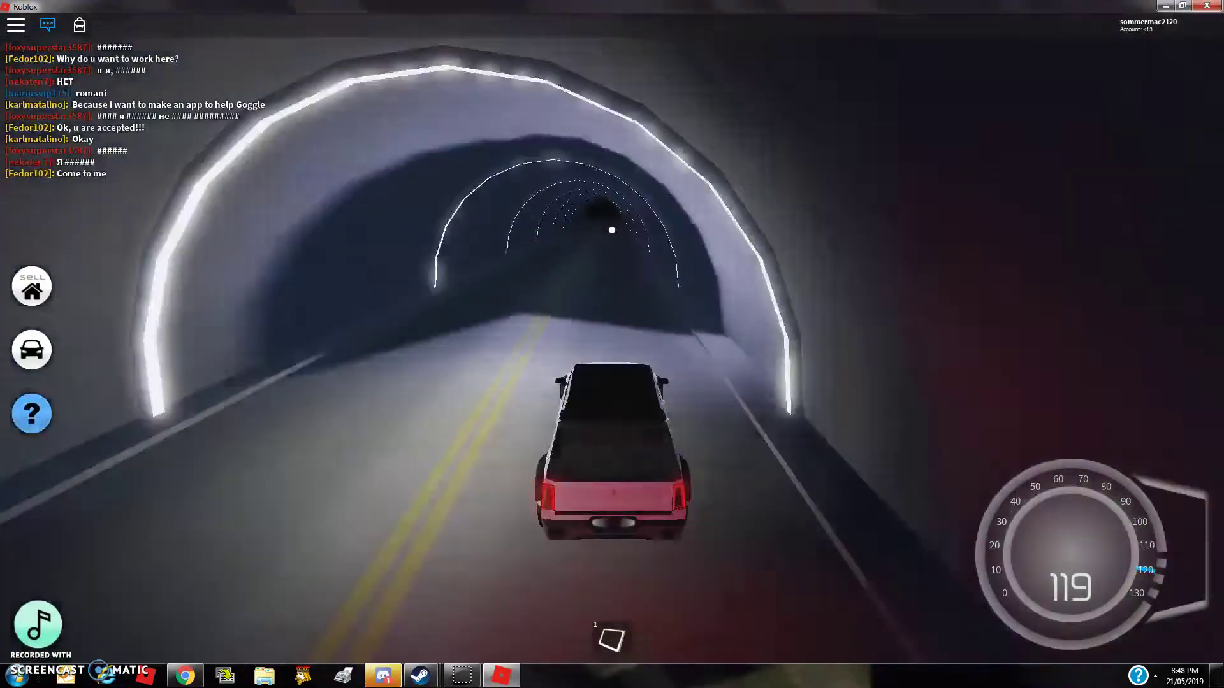
pyautogui.press('w')
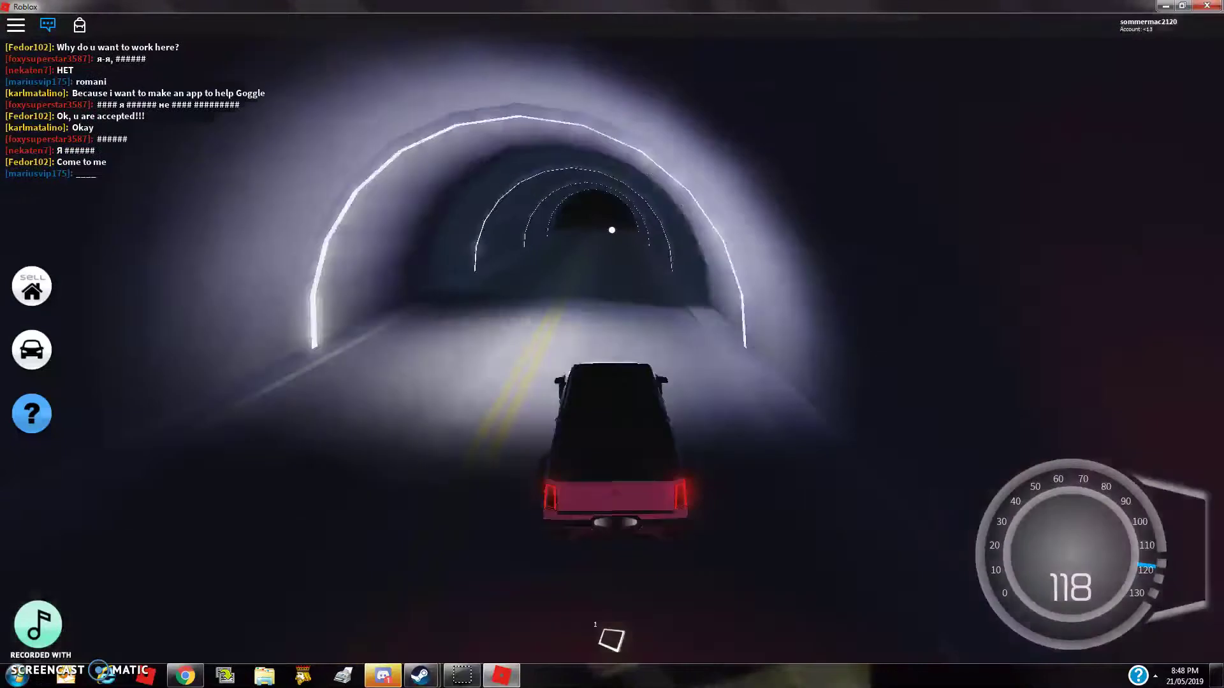
pyautogui.press('w')
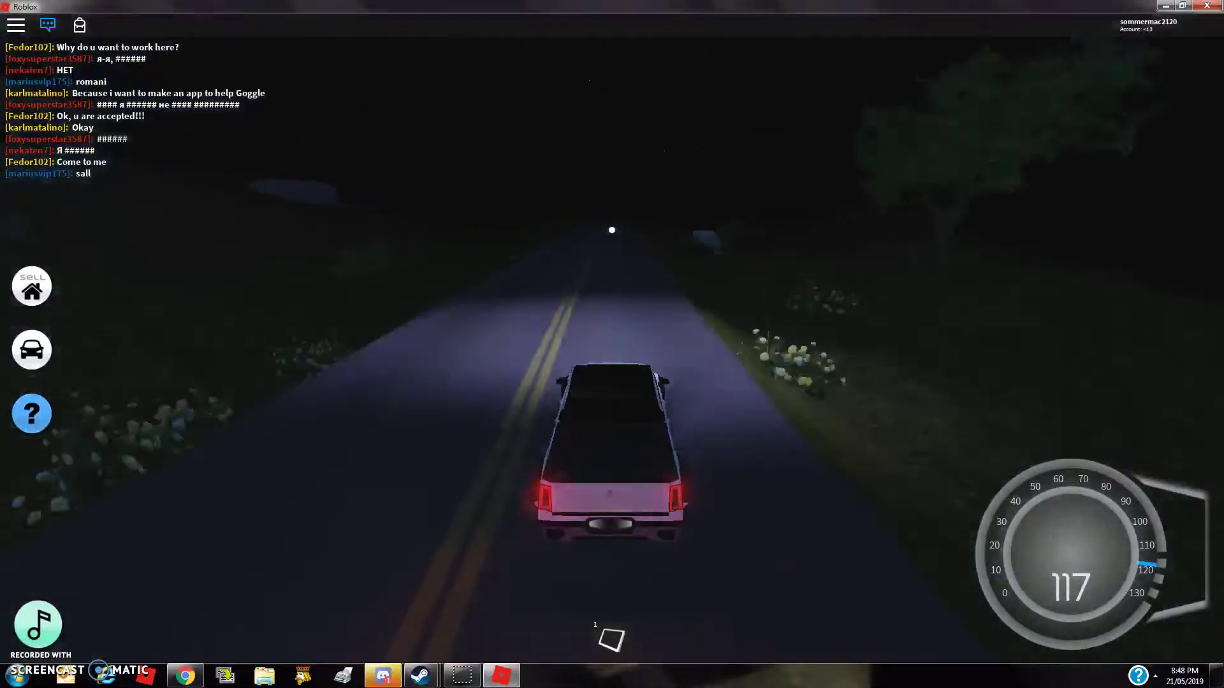
pyautogui.press('w')
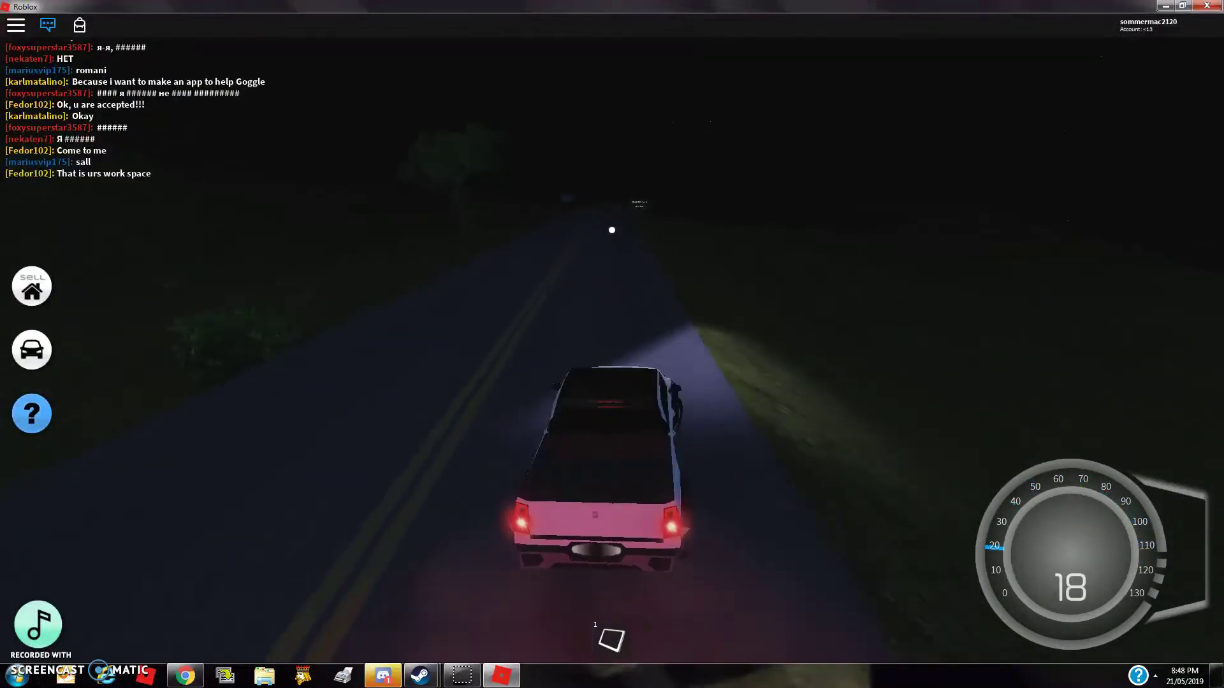
# Stop the pickup on the grassy slope, then switch to the Pacifico 2 vault-code video in Chrome.
pyautogui.press('w')
pyautogui.press('d')
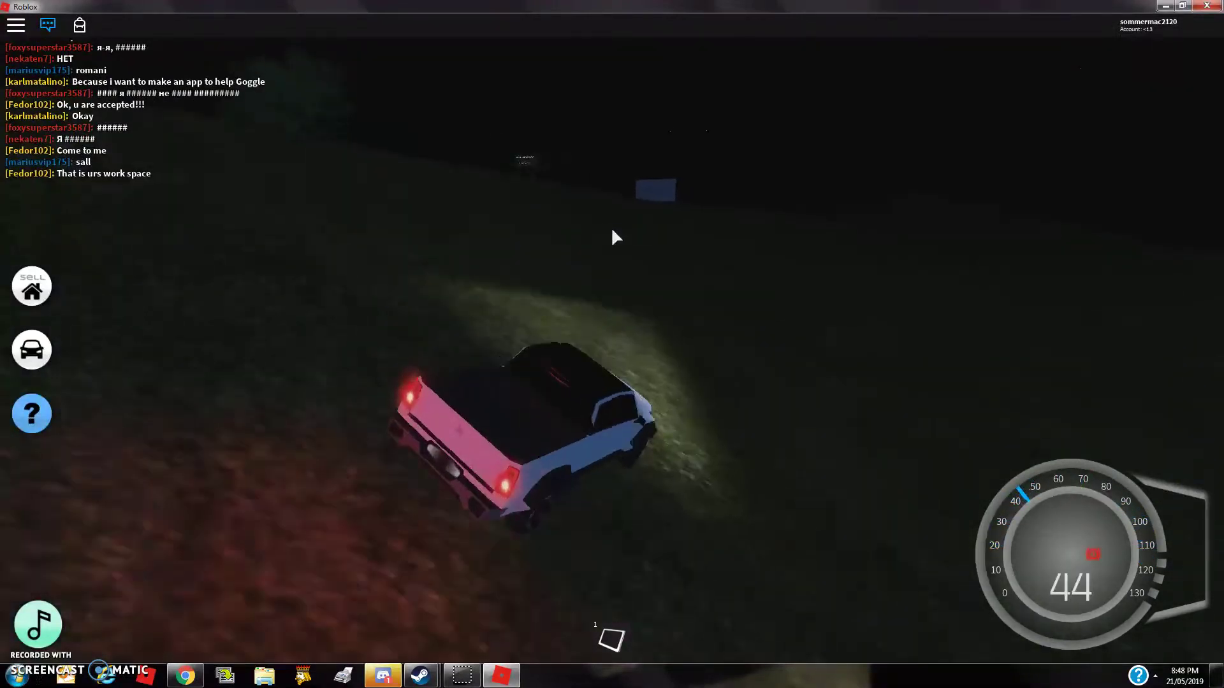
pyautogui.press('s')
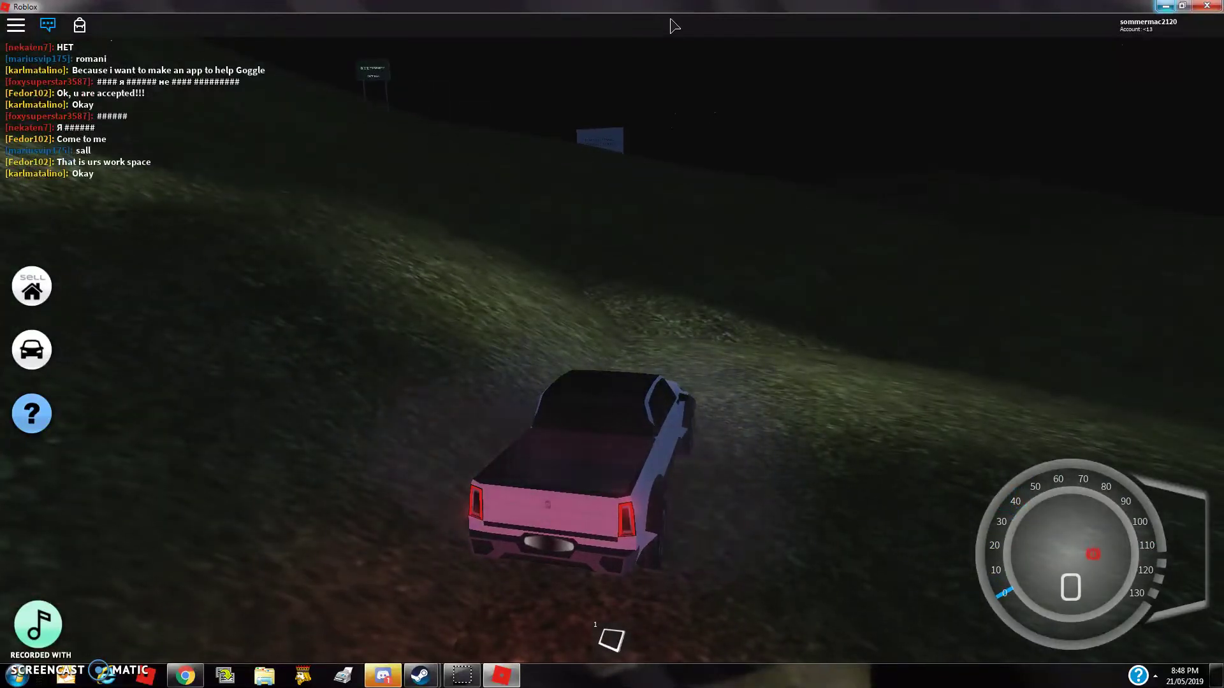
pyautogui.hotkey('alt', 'Tab')
pyautogui.click(189, 677)
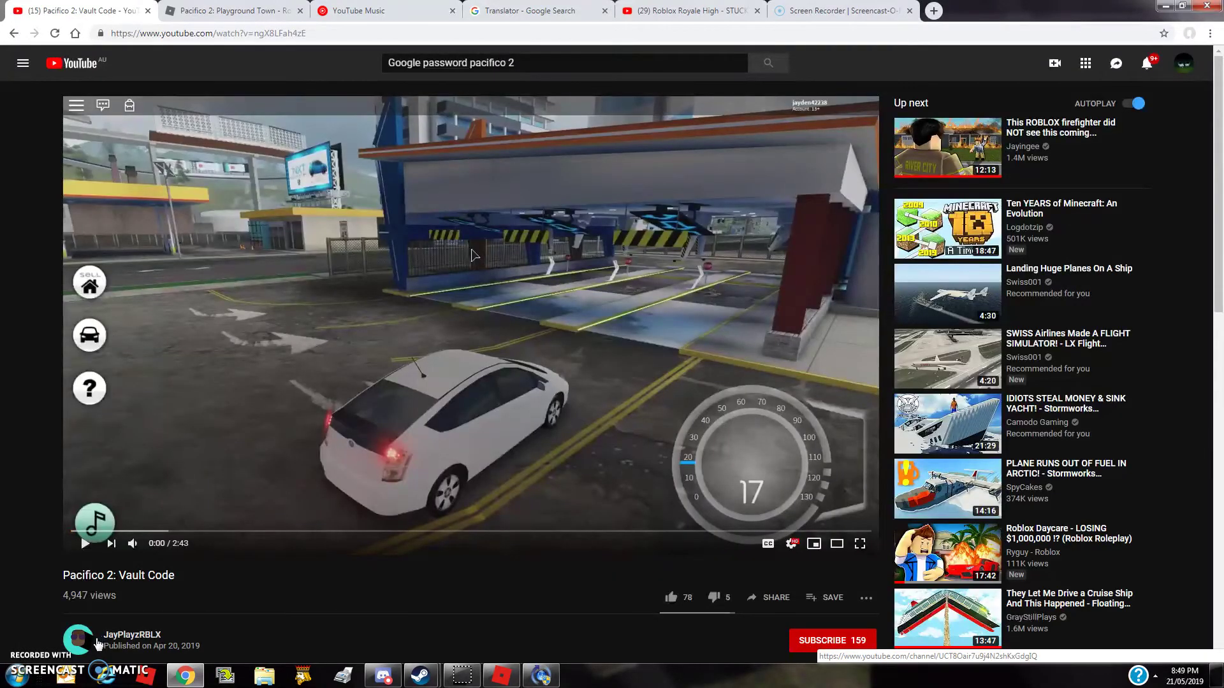
# Start the Pacifico 2 vault-code video, pausing and resuming it once.
pyautogui.click(651, 388)
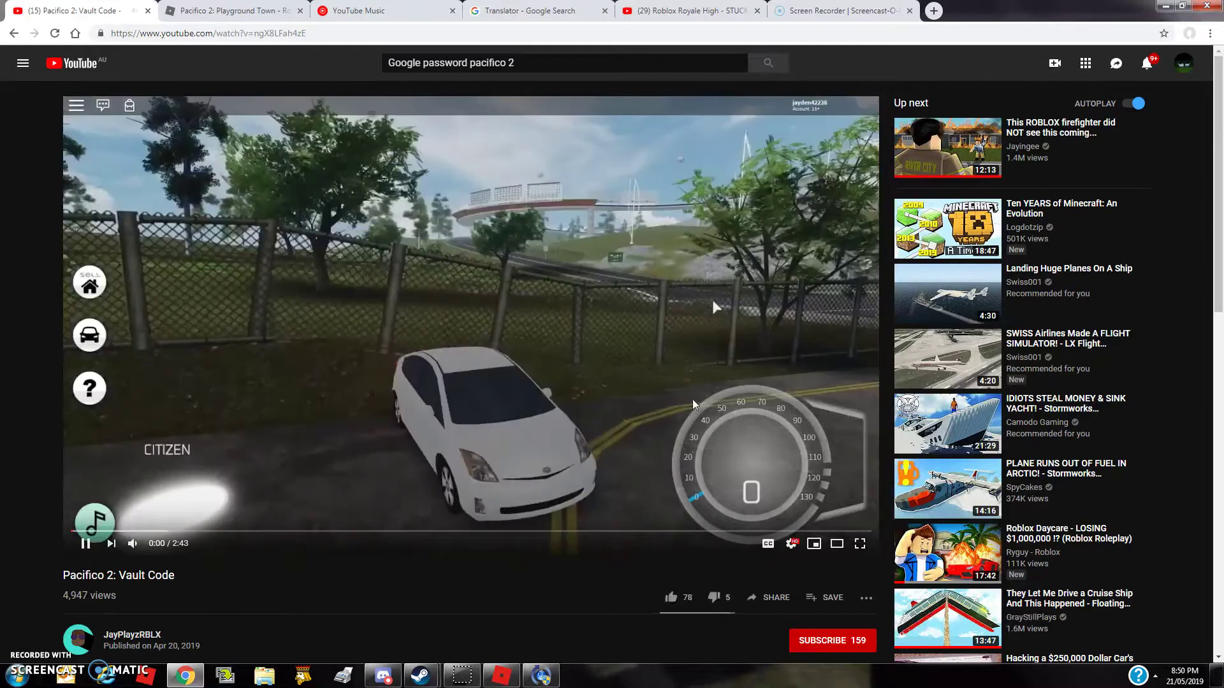
pyautogui.click(339, 493)
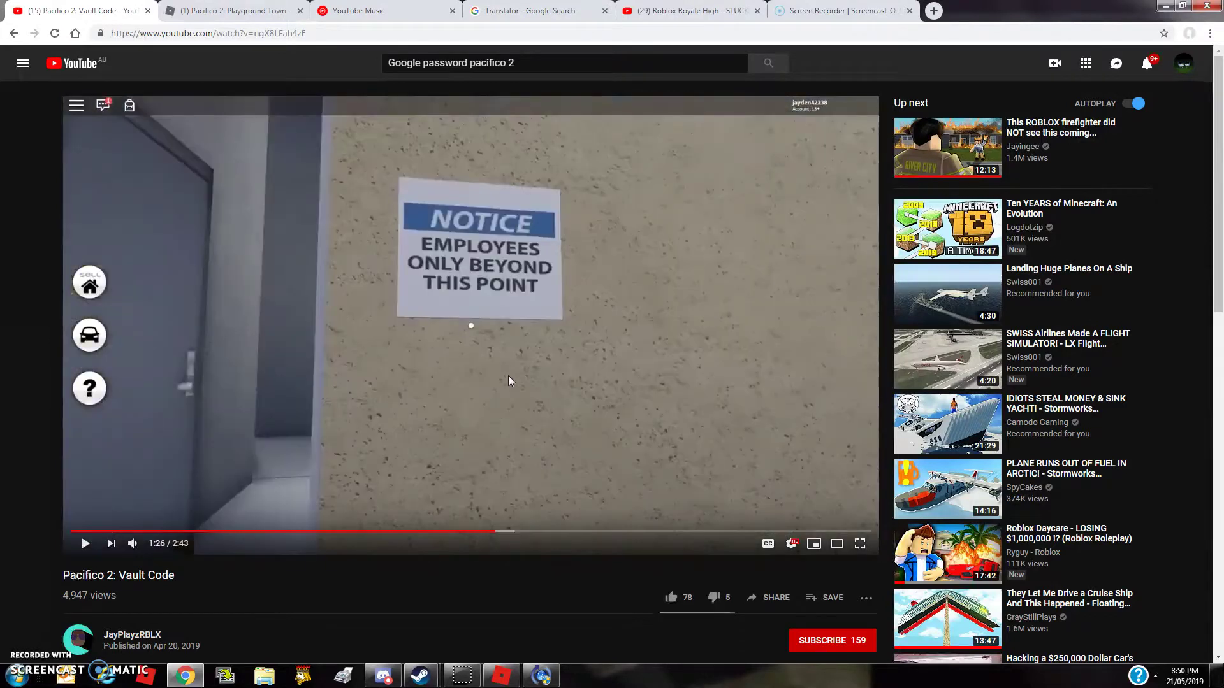
pyautogui.click(508, 354)
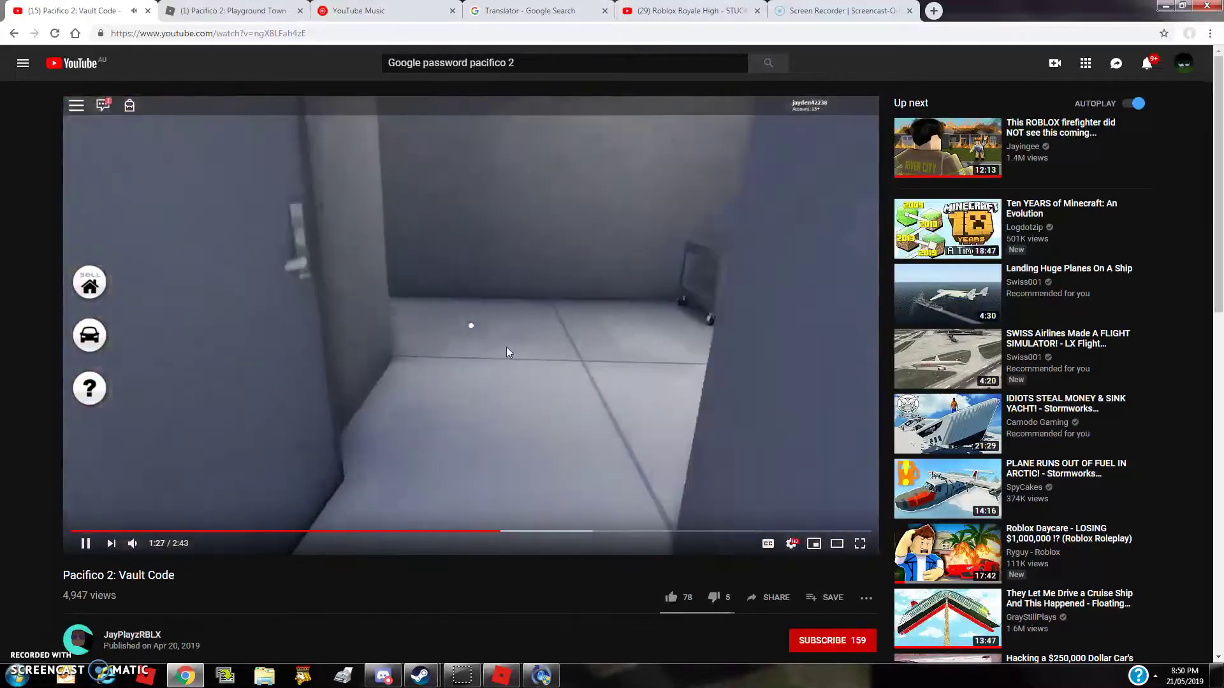
pyautogui.click(507, 347)
# Skip ahead to the 606613 keypad scene and pause once the vault opens.
pyautogui.press('Right')
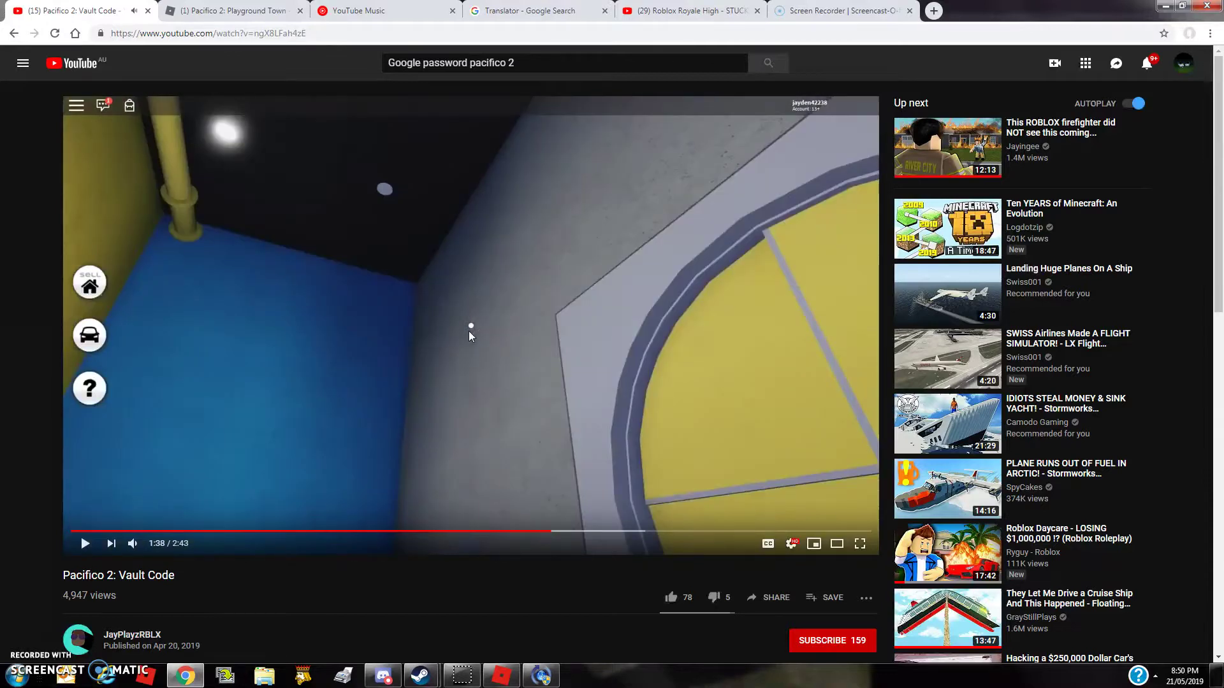
pyautogui.press('Right')
pyautogui.press('Right')
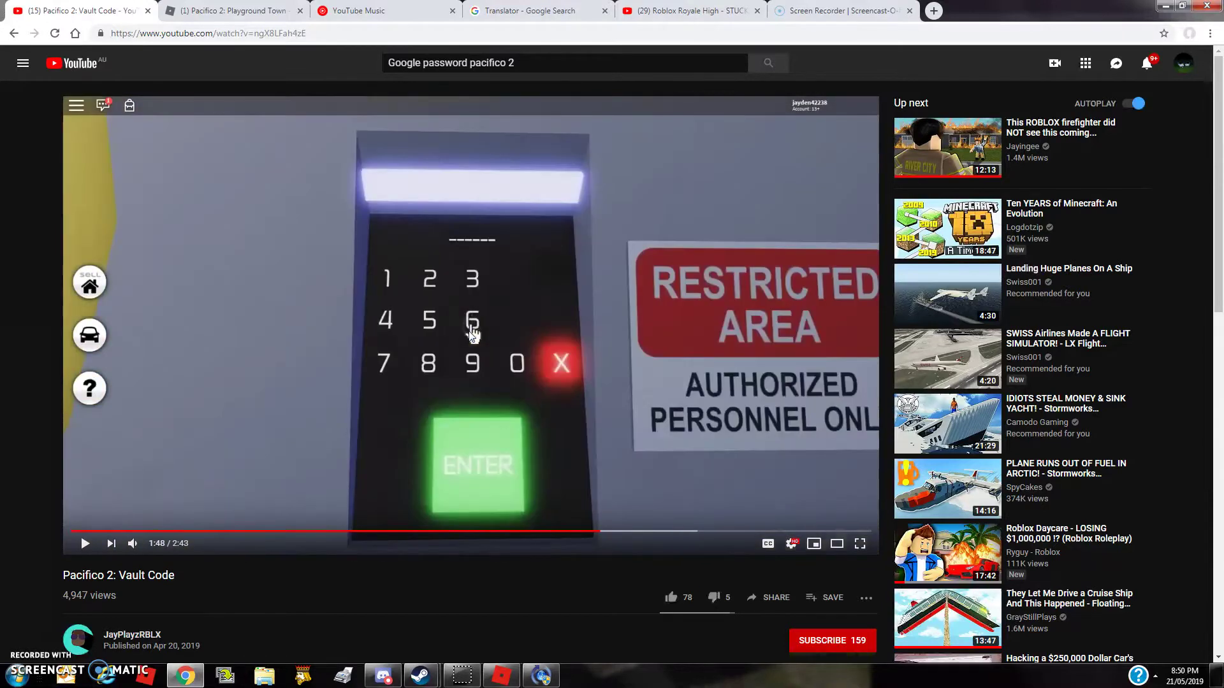
pyautogui.click(469, 331)
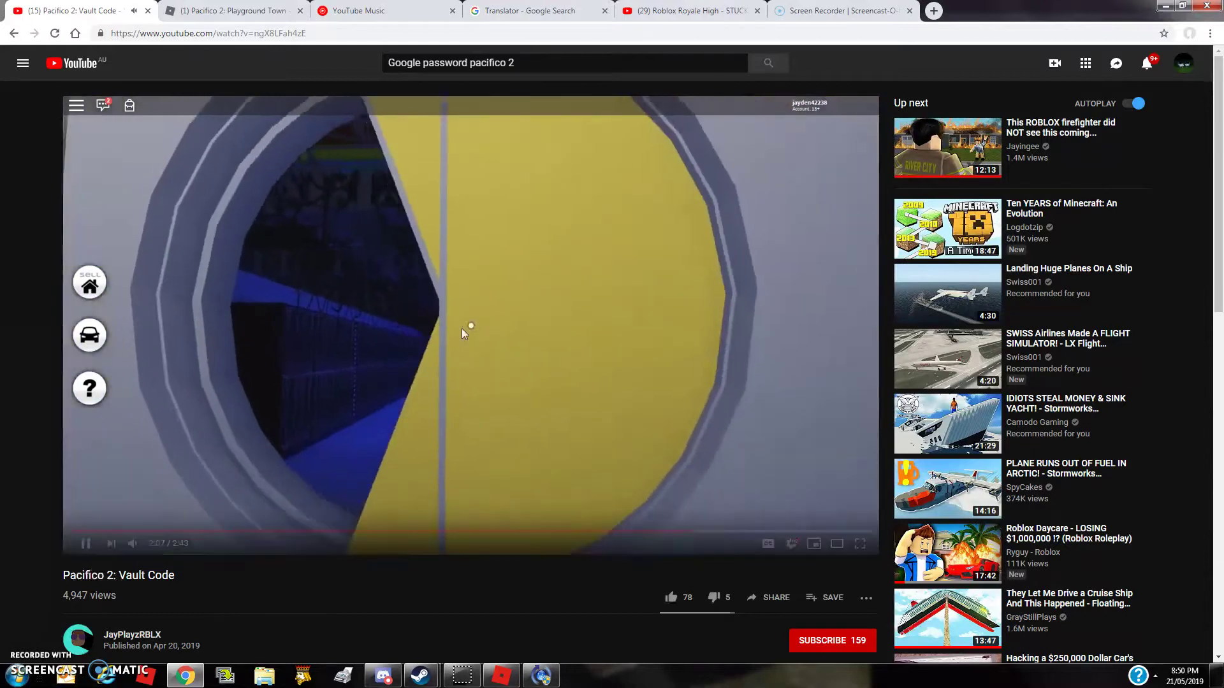
pyautogui.press('space')
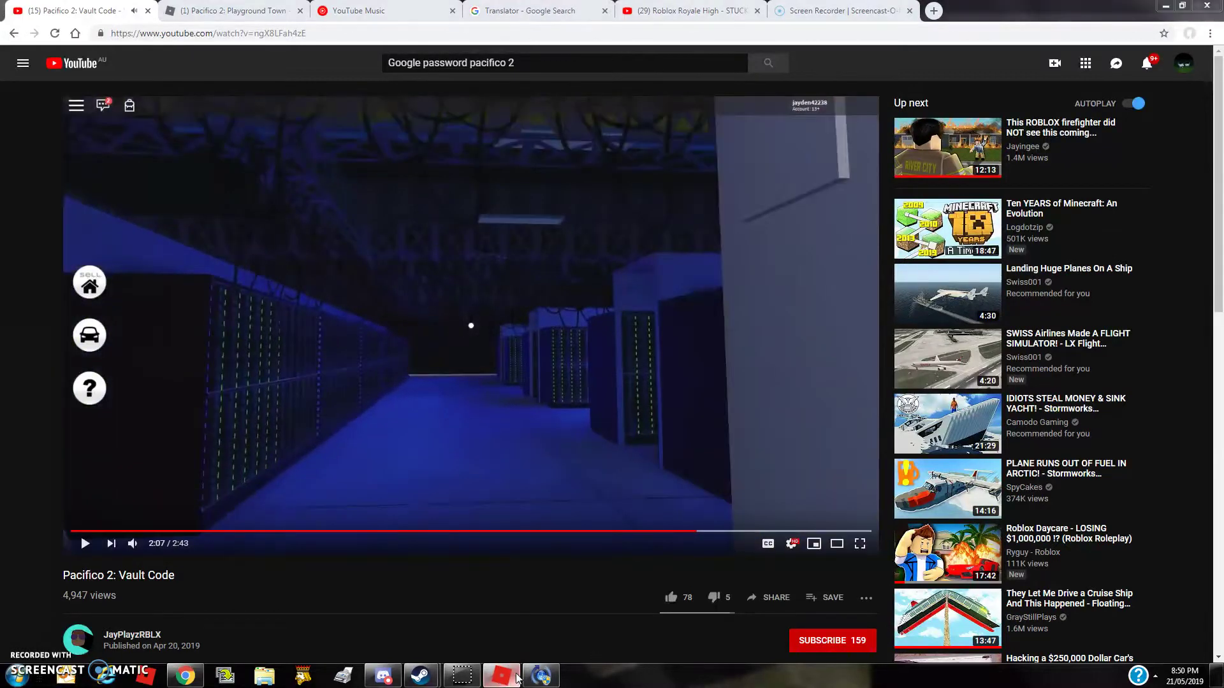
# Switch back to Roblox and drive the pickup across the grass onto the paved road.
pyautogui.click(507, 678)
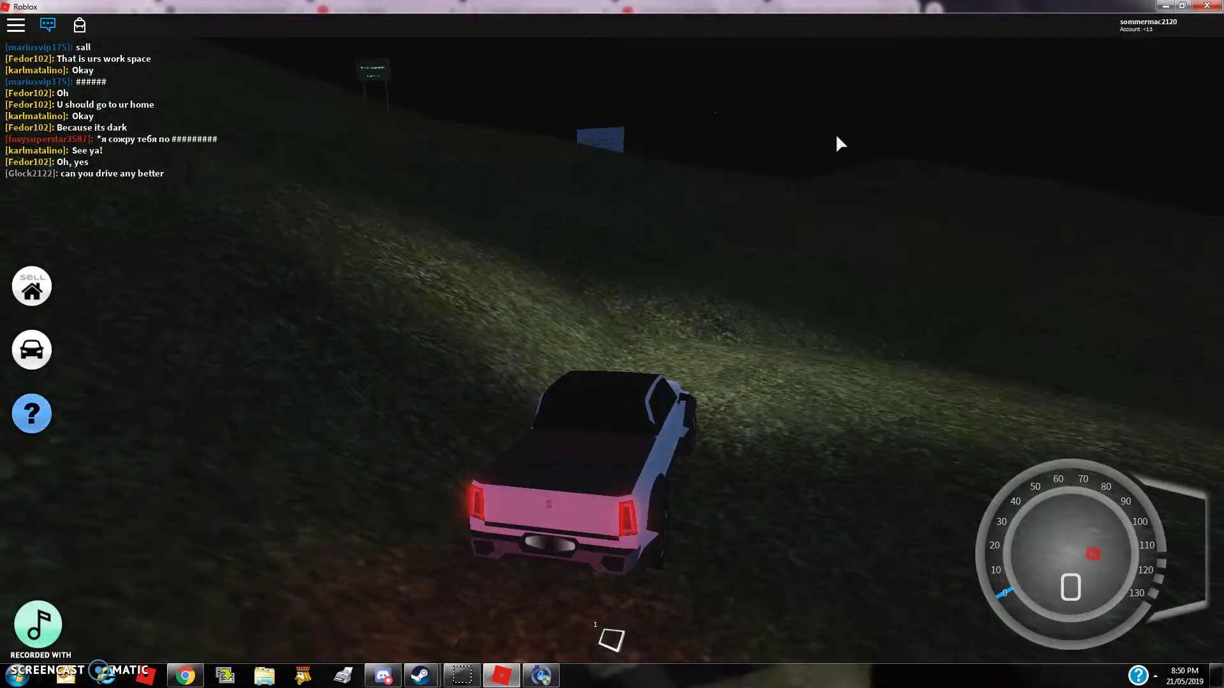
pyautogui.press('w')
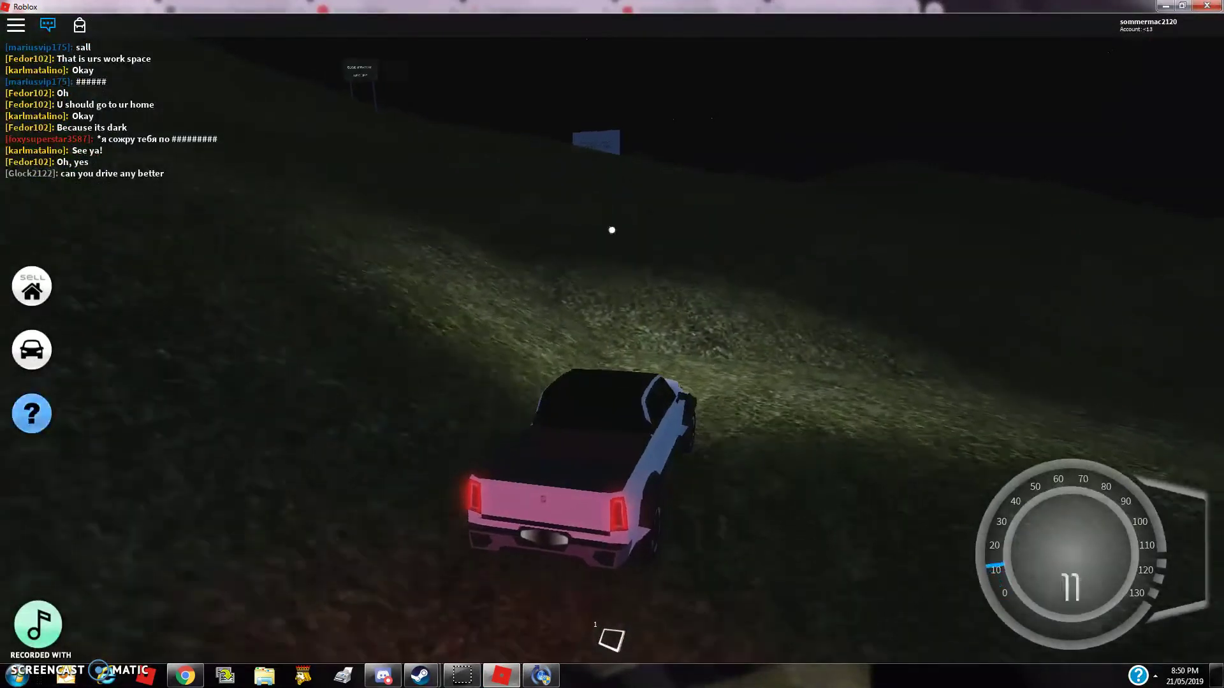
pyautogui.press('w')
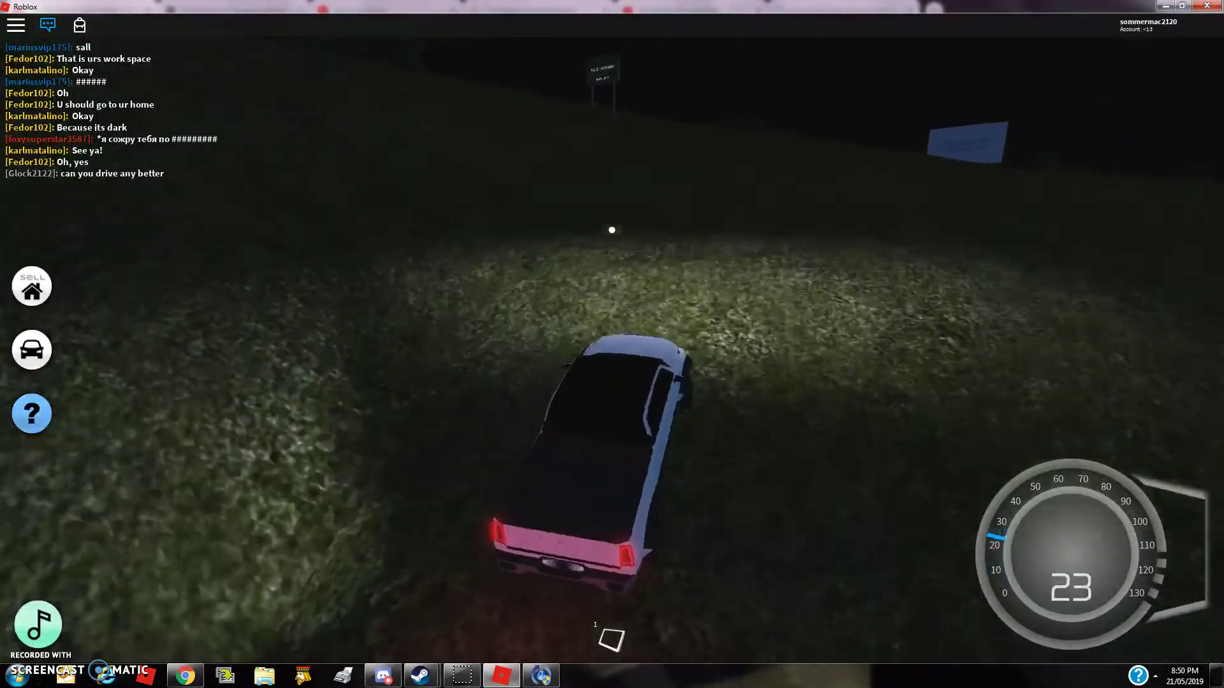
pyautogui.press('w')
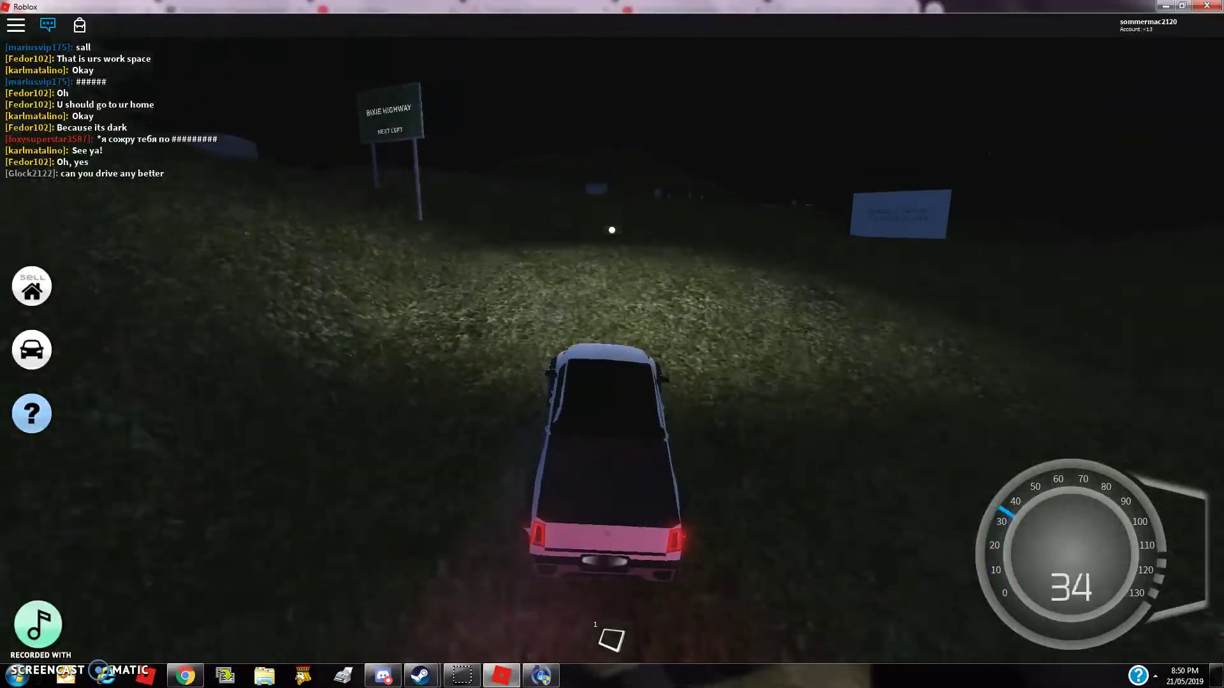
pyautogui.press('a')
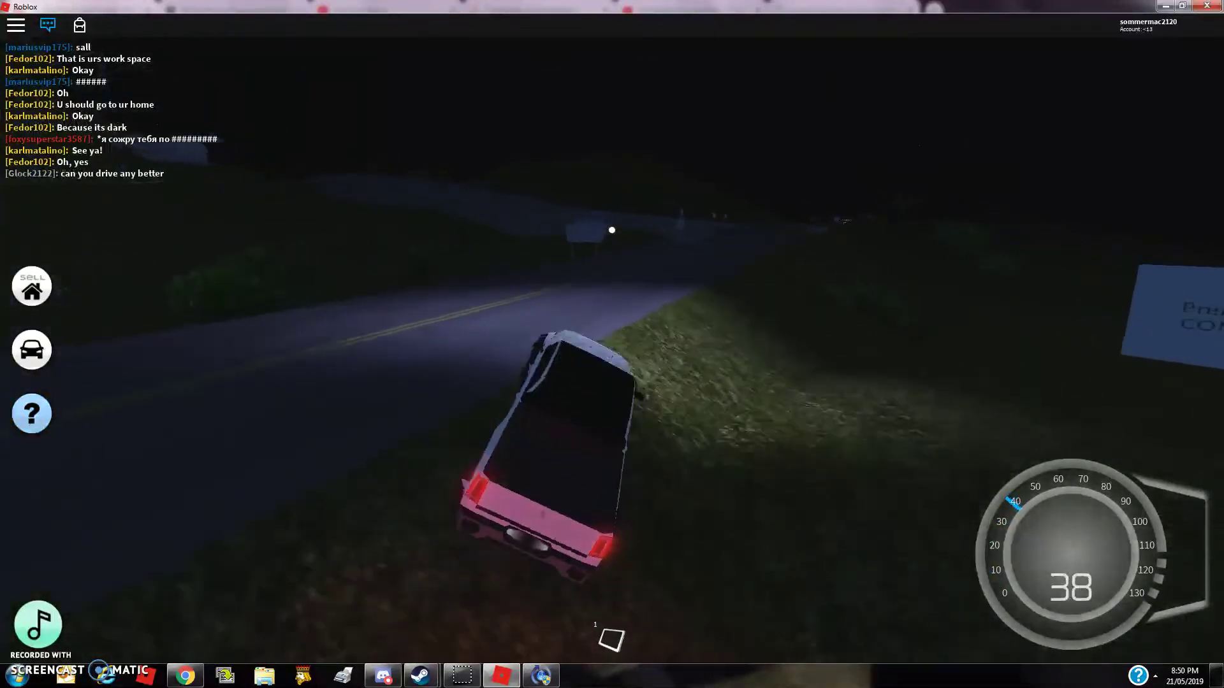
pyautogui.press('w')
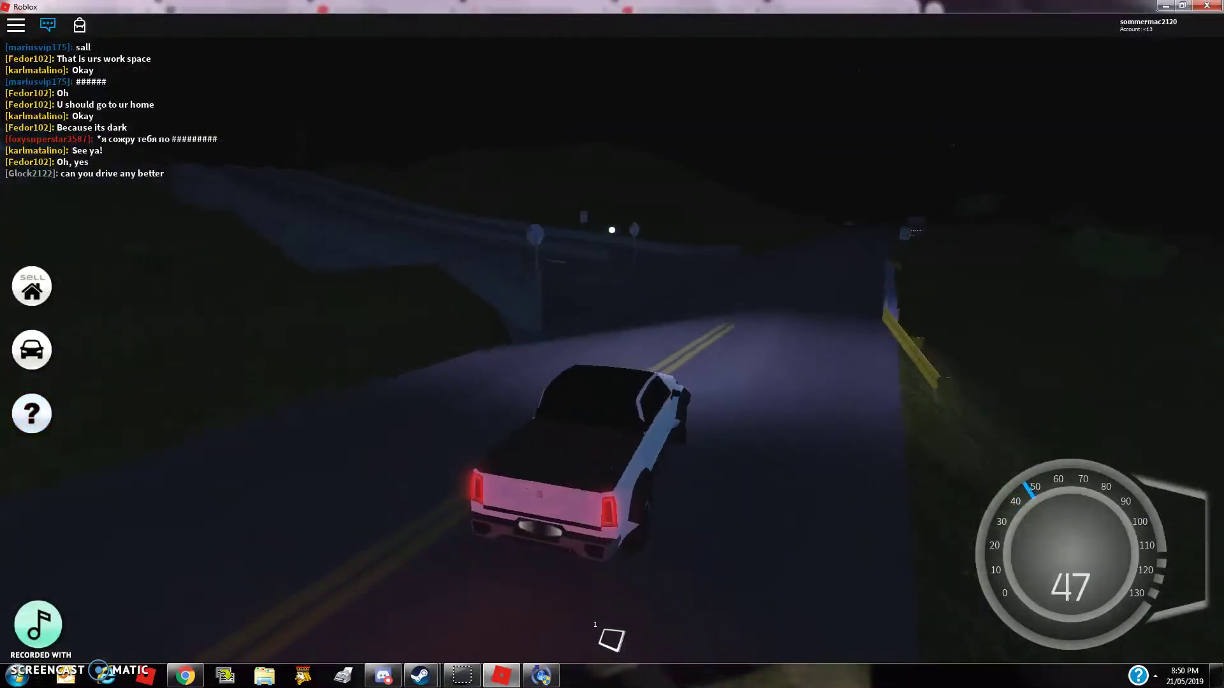
# Turn the pickup right at the stop-sign intersection and accelerate down the new road.
pyautogui.press('d')
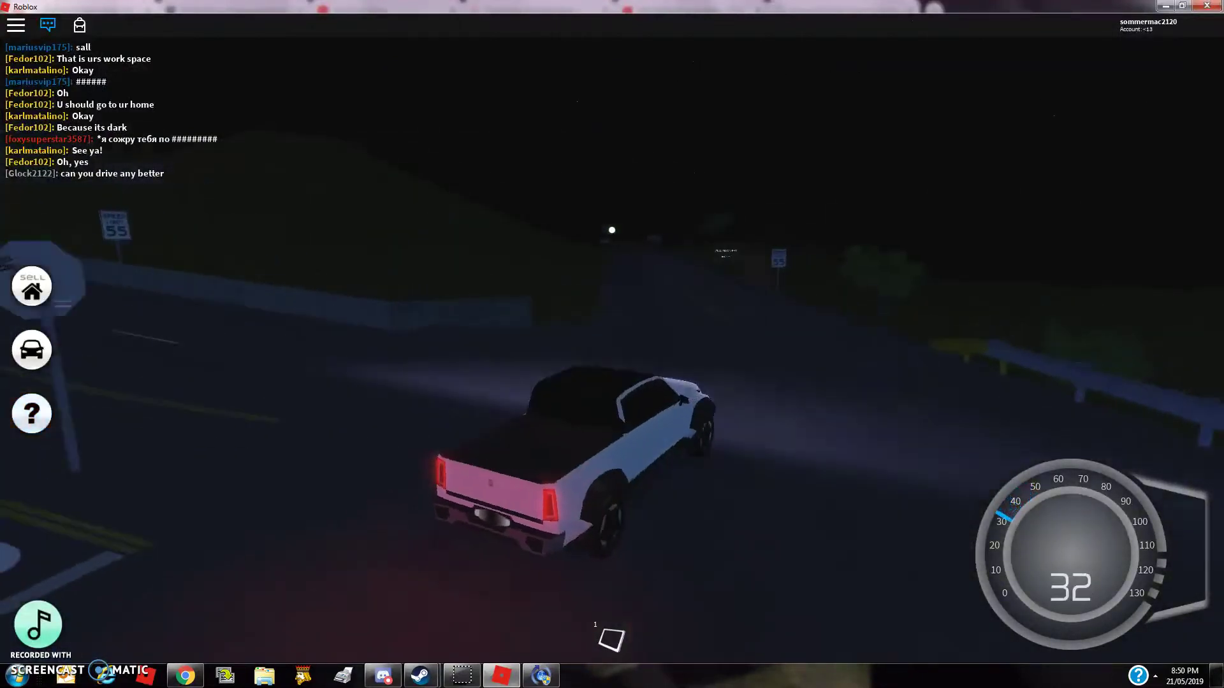
pyautogui.press('w')
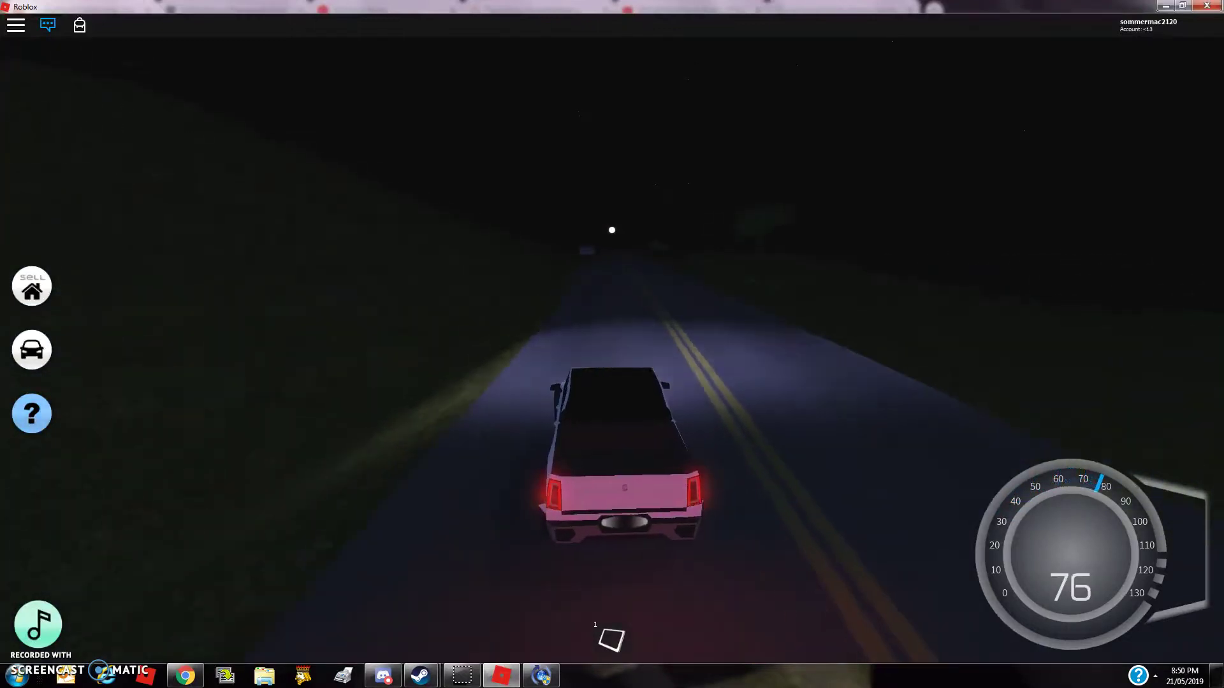
pyautogui.press('w')
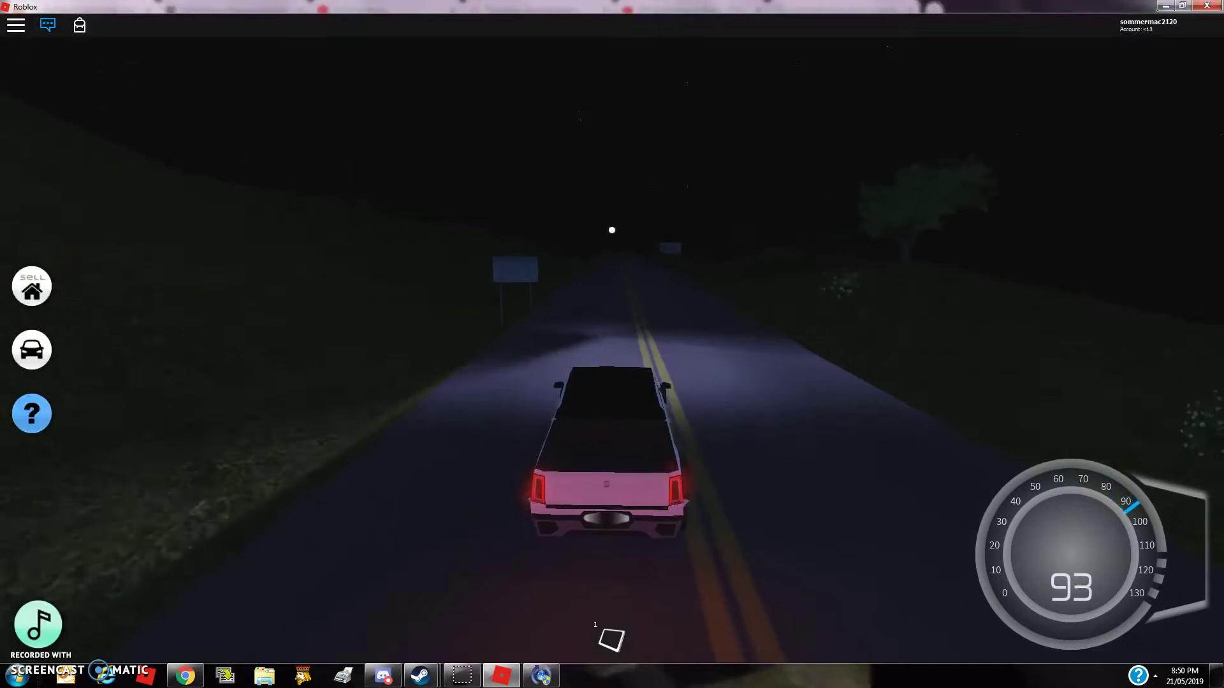
pyautogui.press('w')
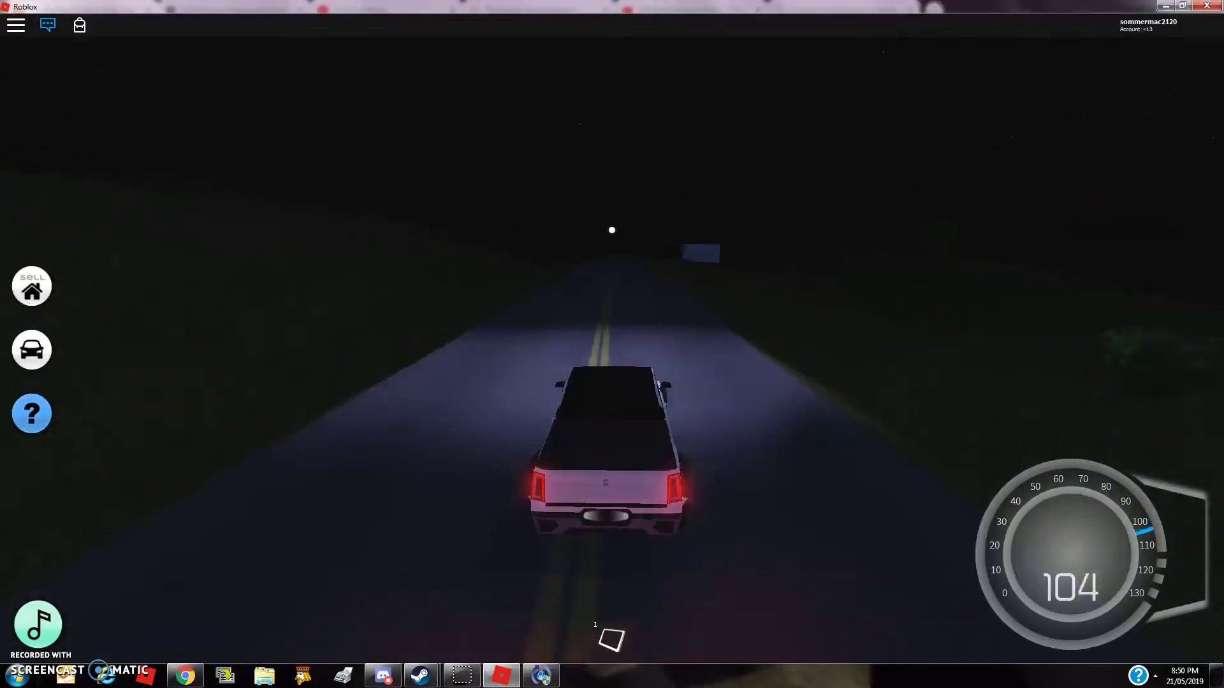
pyautogui.press('w')
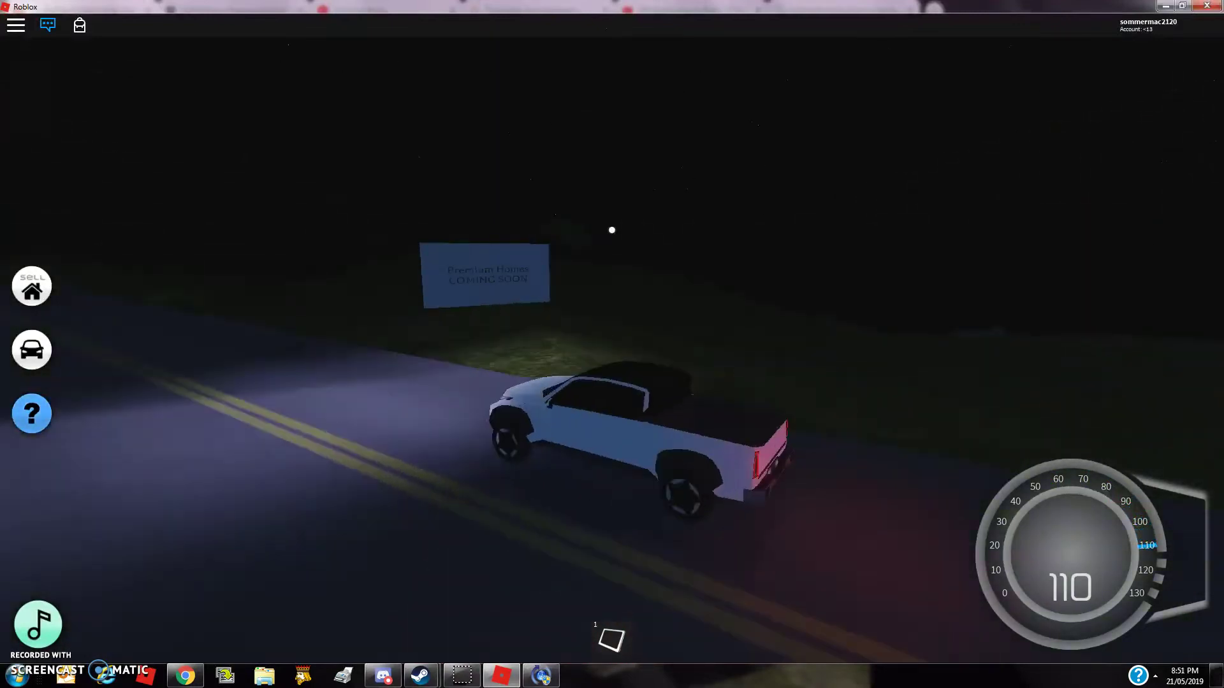
pyautogui.press('w')
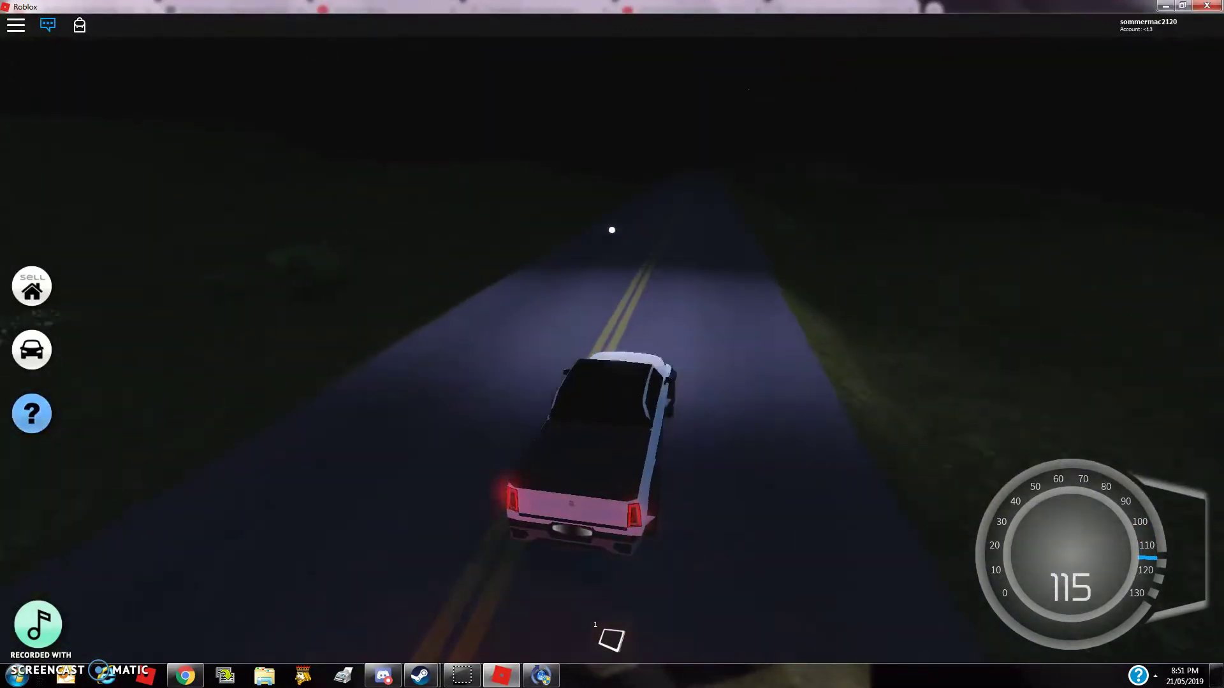
pyautogui.press('w')
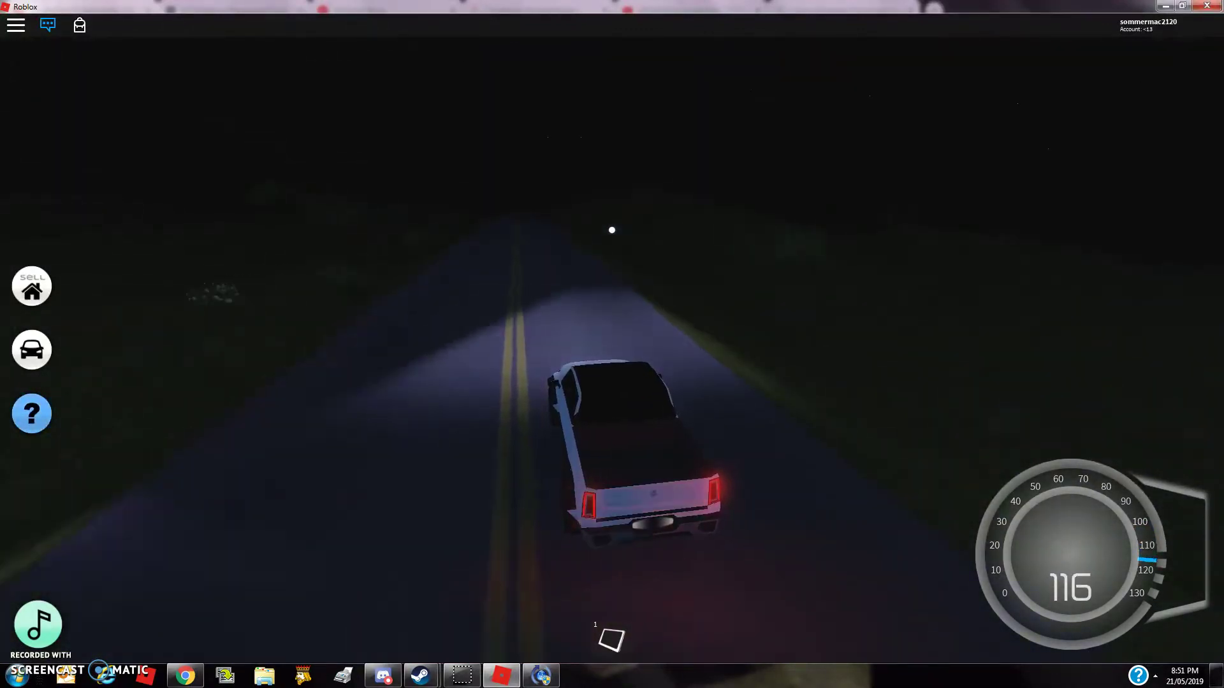
pyautogui.press('w')
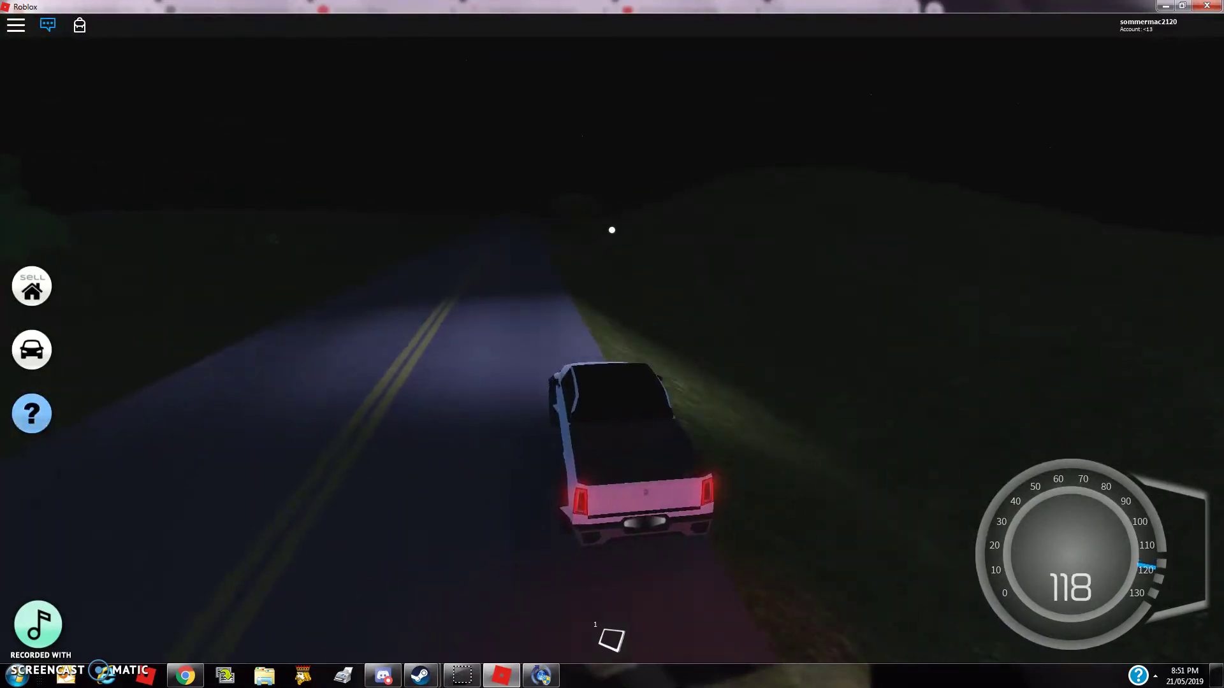
# Keep the pickup on the road at speed, then ease off as town approaches.
pyautogui.press('w')
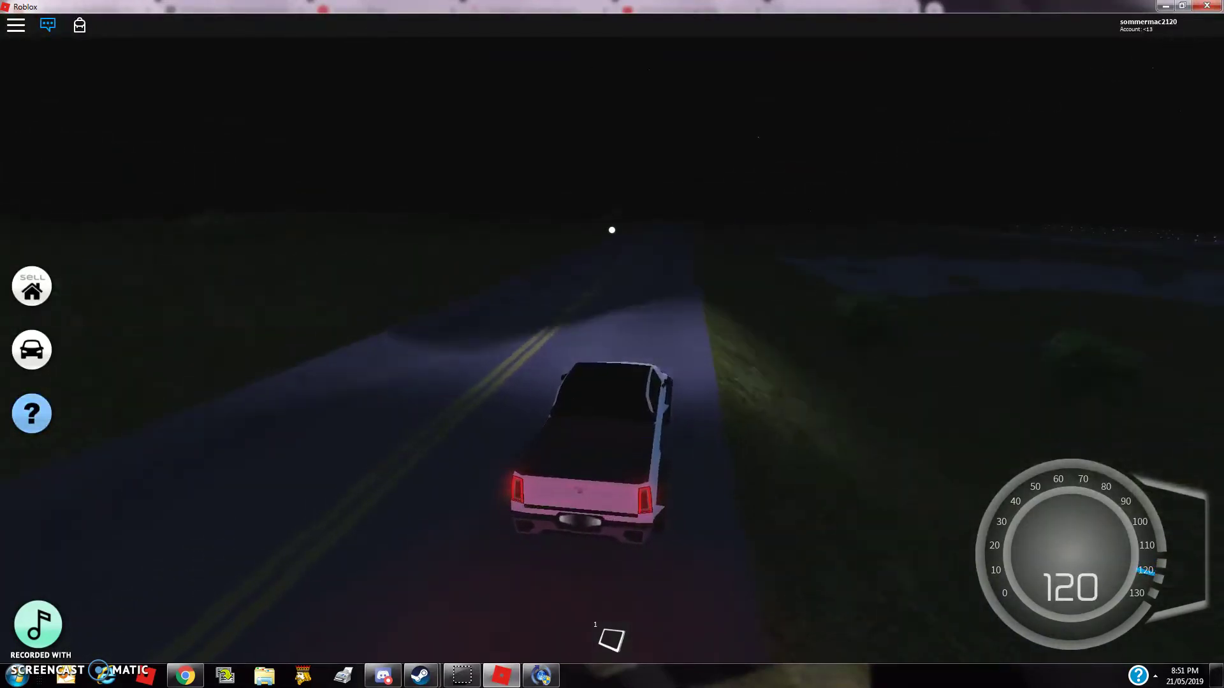
pyautogui.press('w')
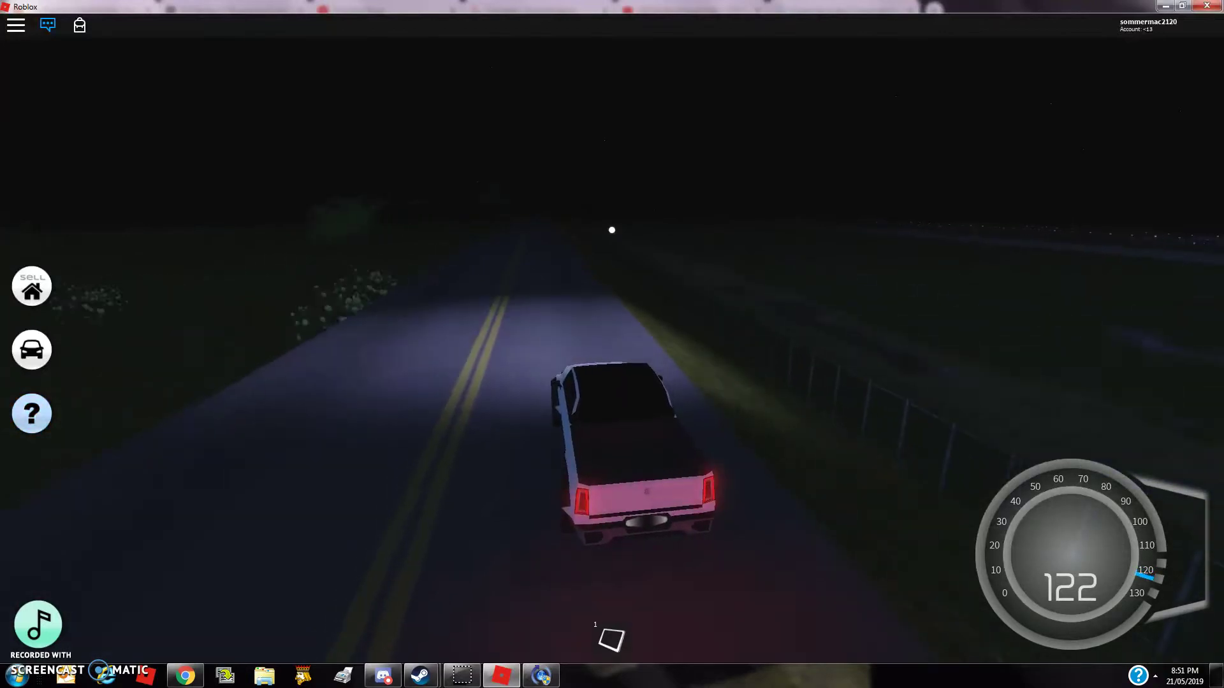
pyautogui.press('w')
pyautogui.press('w')
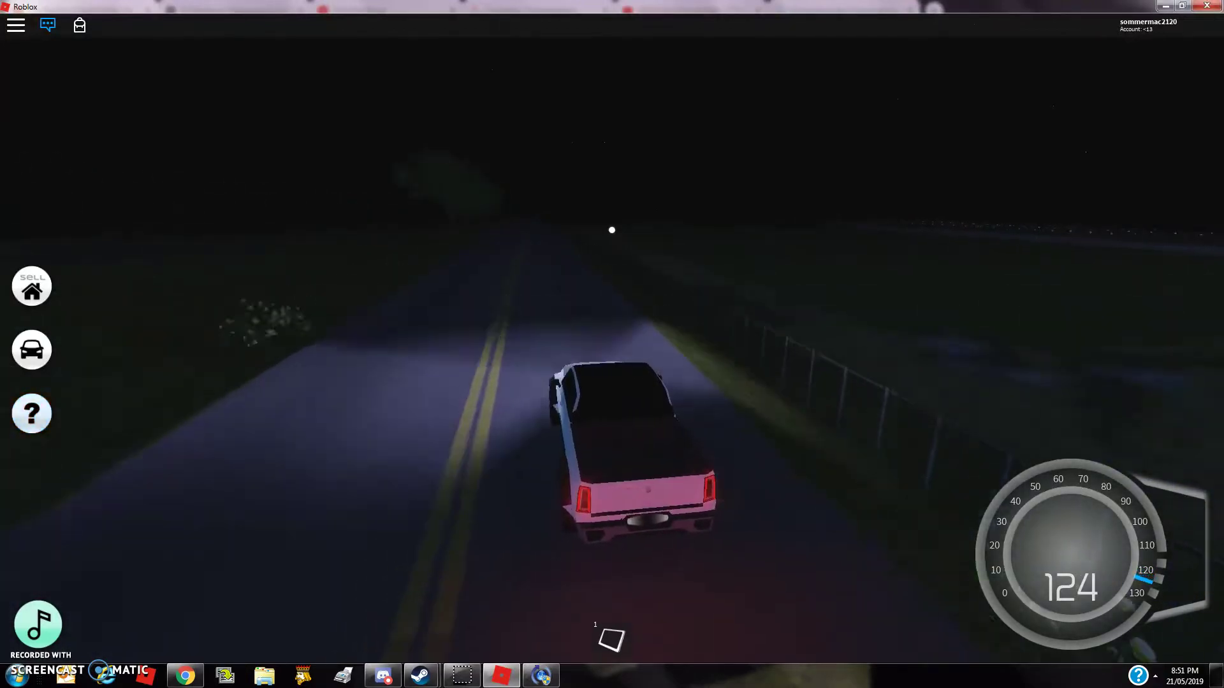
pyautogui.press('w')
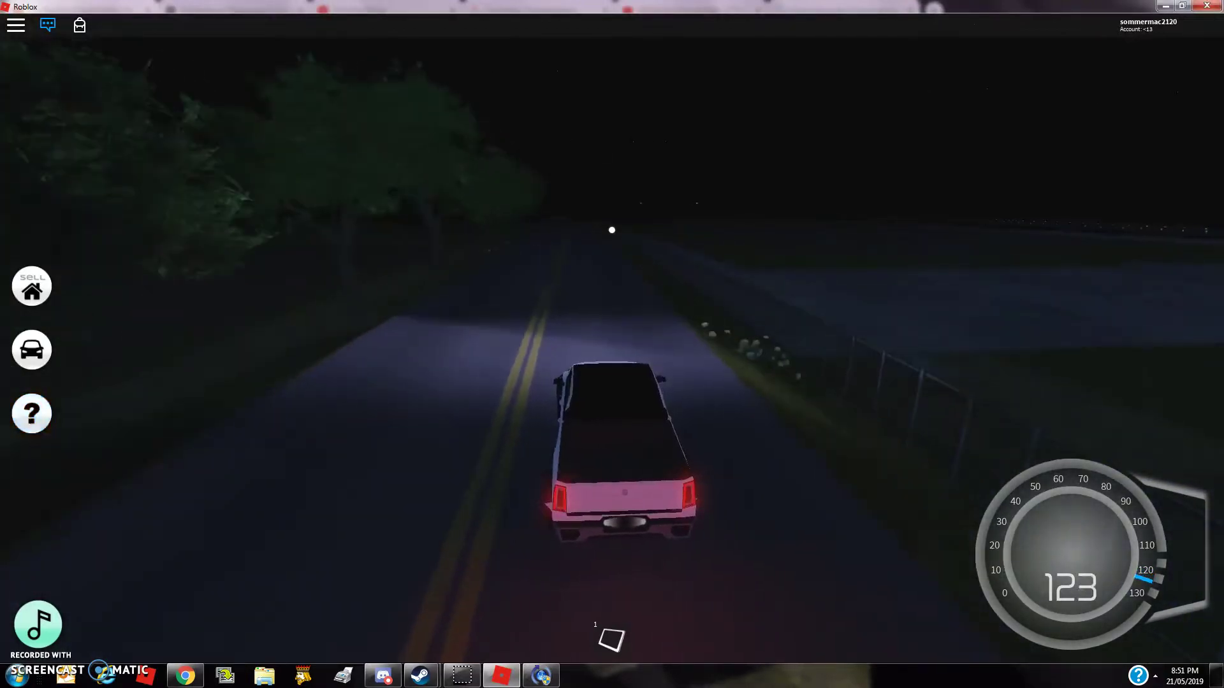
pyautogui.press('w')
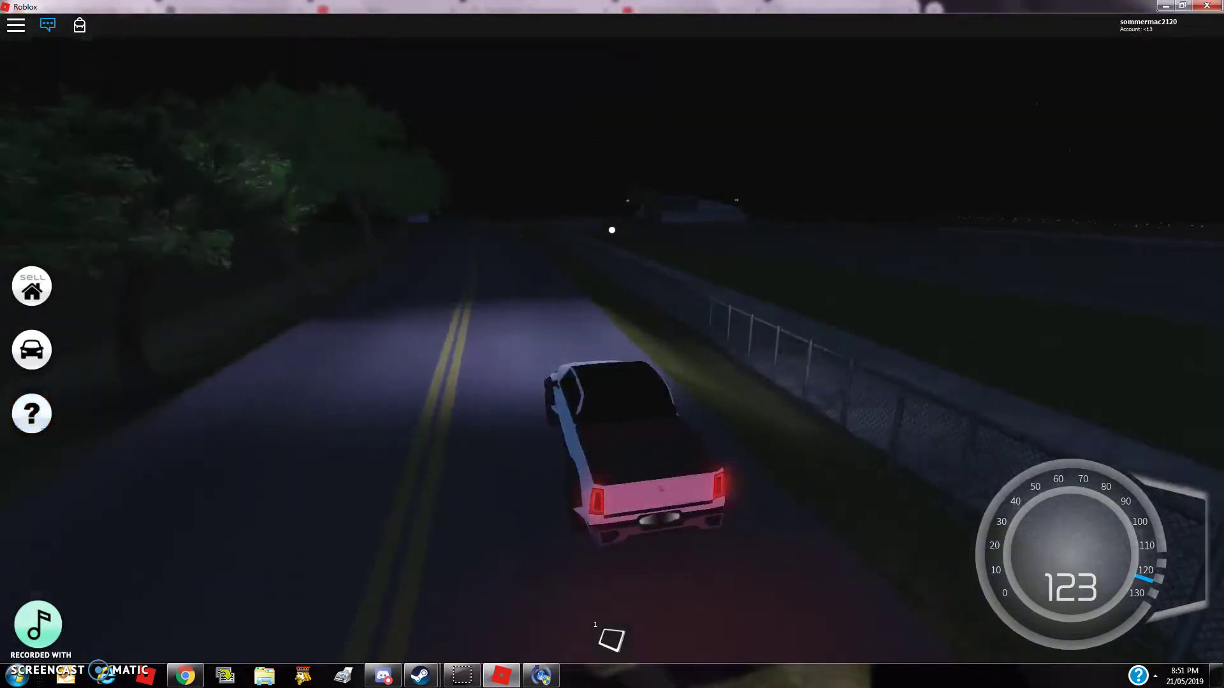
pyautogui.press('w')
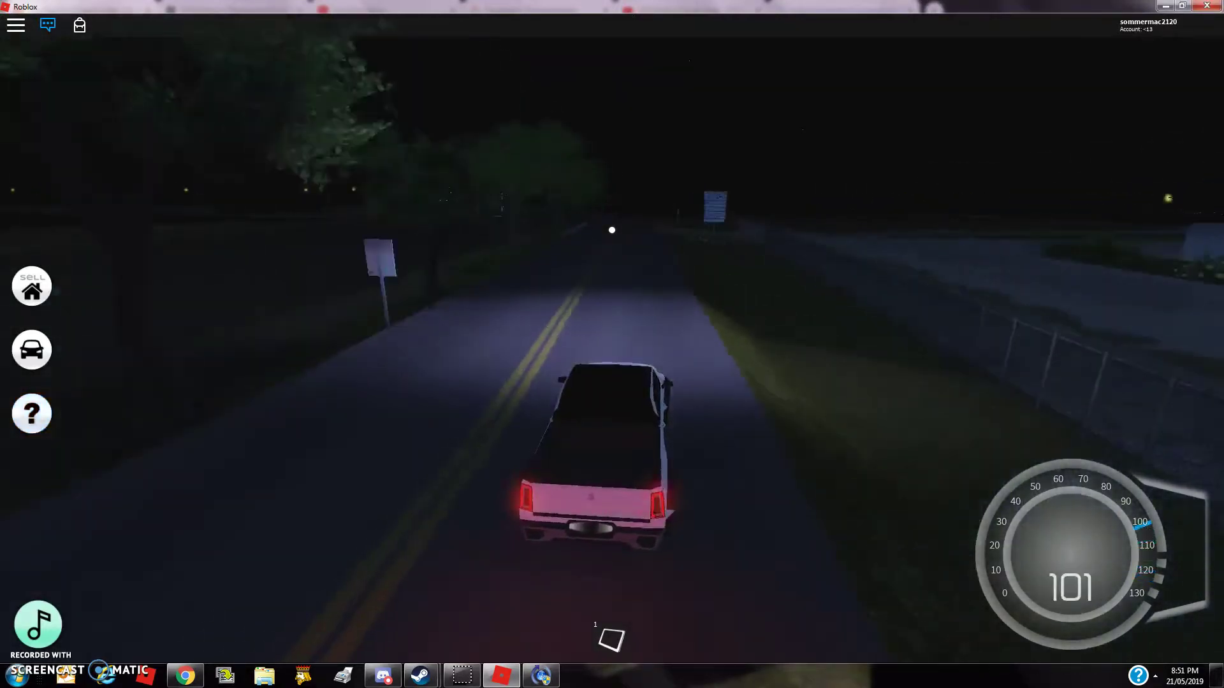
pyautogui.press('w')
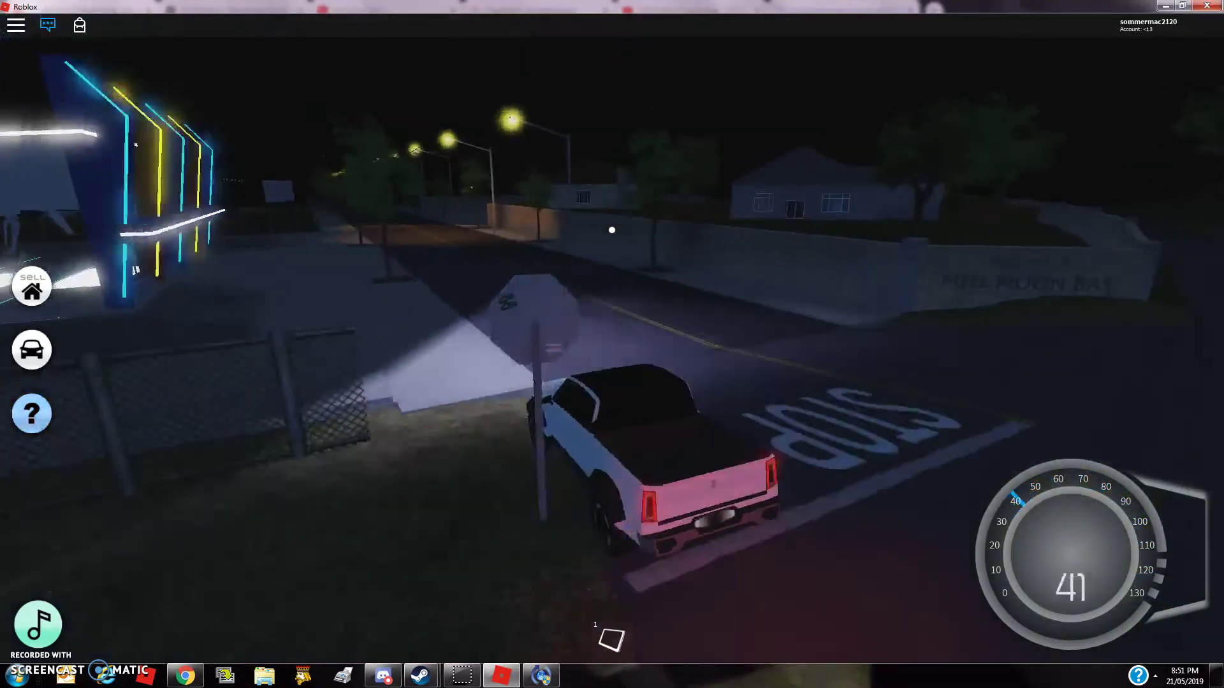
# Speed toward town, then brake to a near stop at the intersection.
pyautogui.press('w')
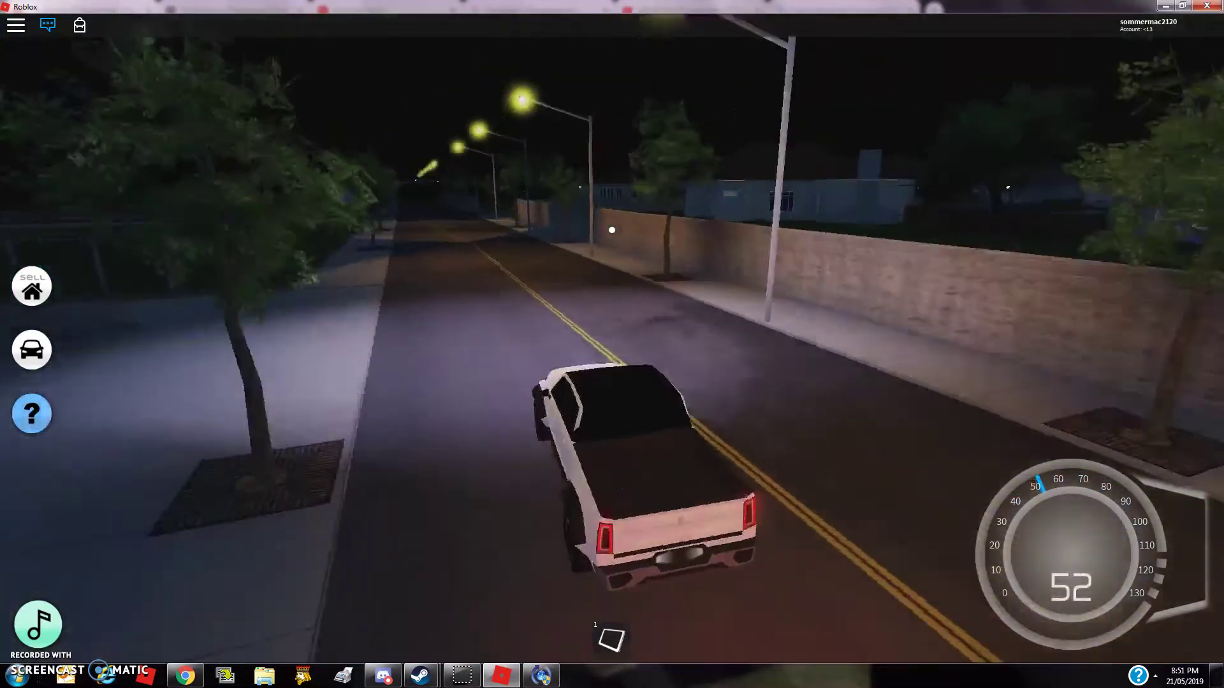
pyautogui.press('w')
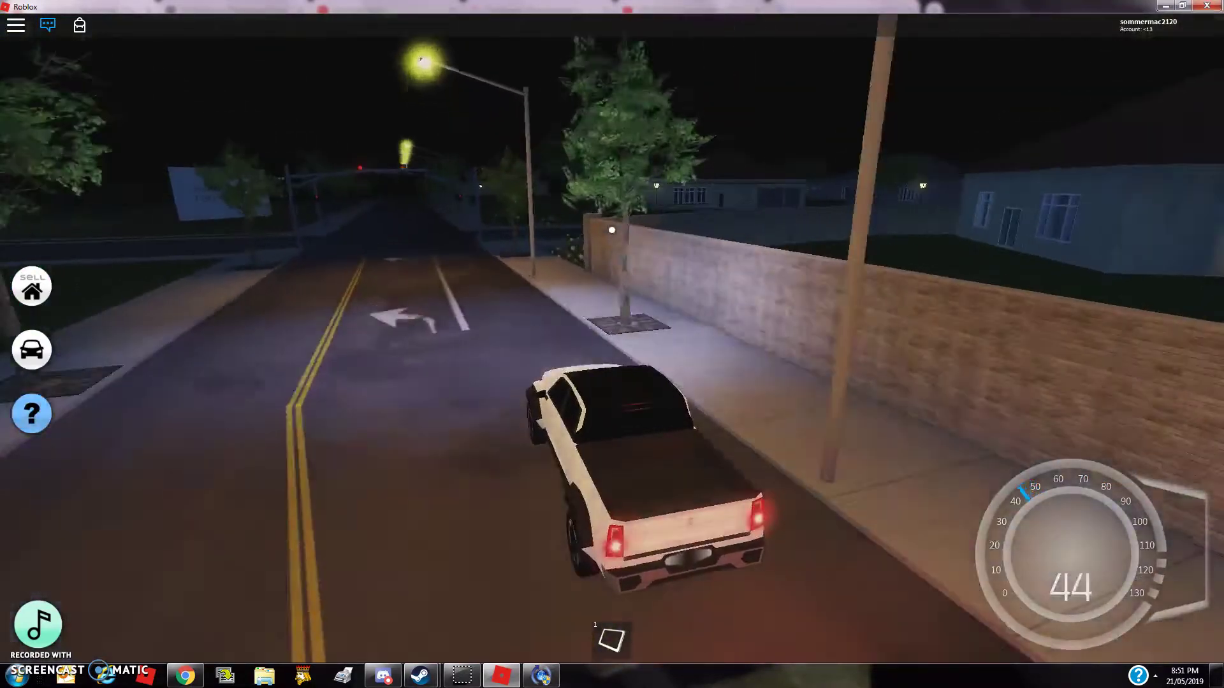
pyautogui.press('s')
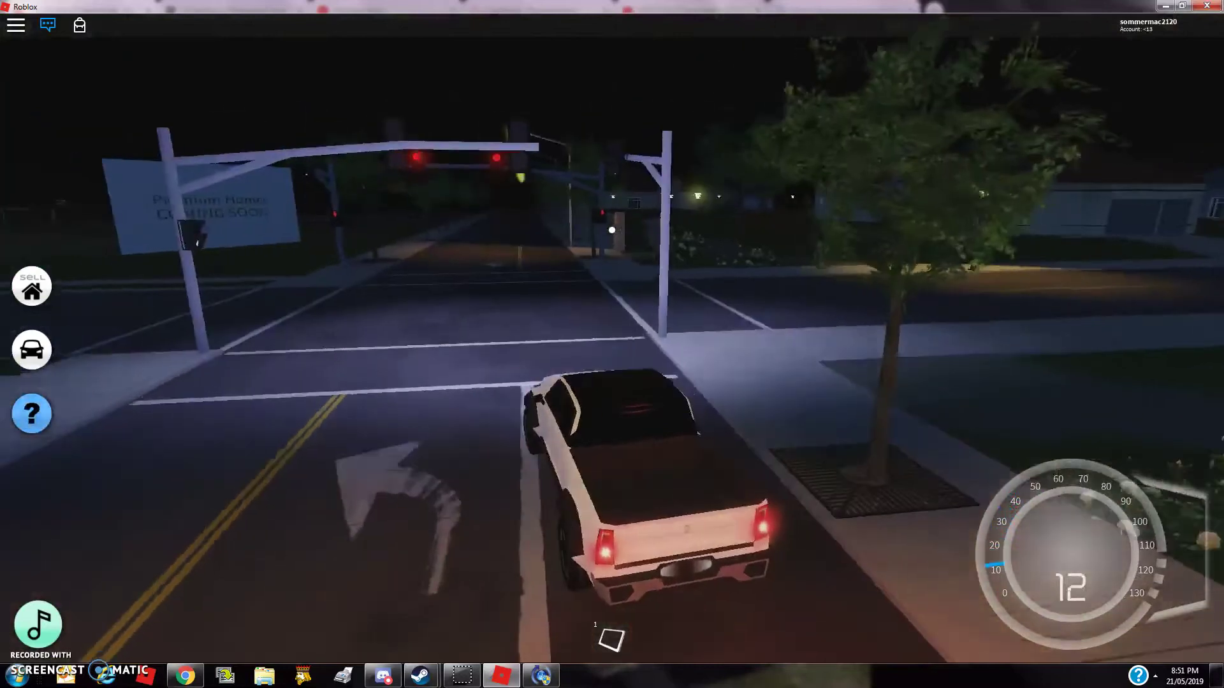
pyautogui.moveTo(612, 345); pyautogui.dragTo(860, 344)
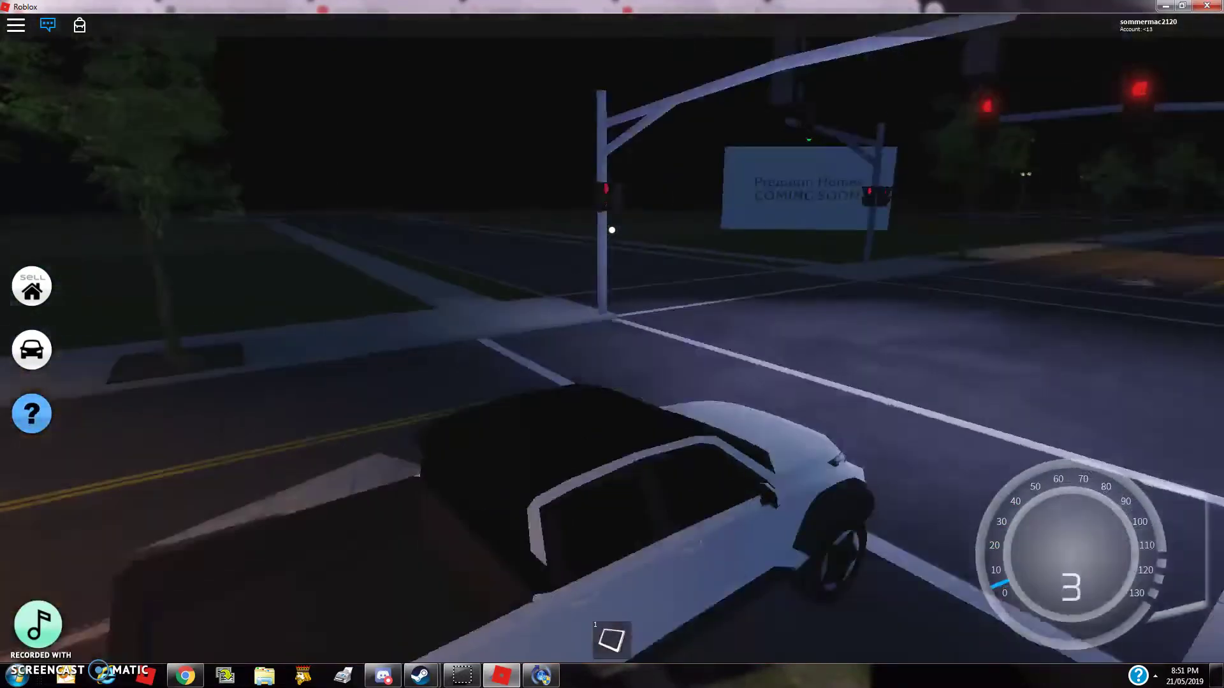
# Turn right through the intersection and drive down the residential street.
pyautogui.press('w')
pyautogui.press('d')
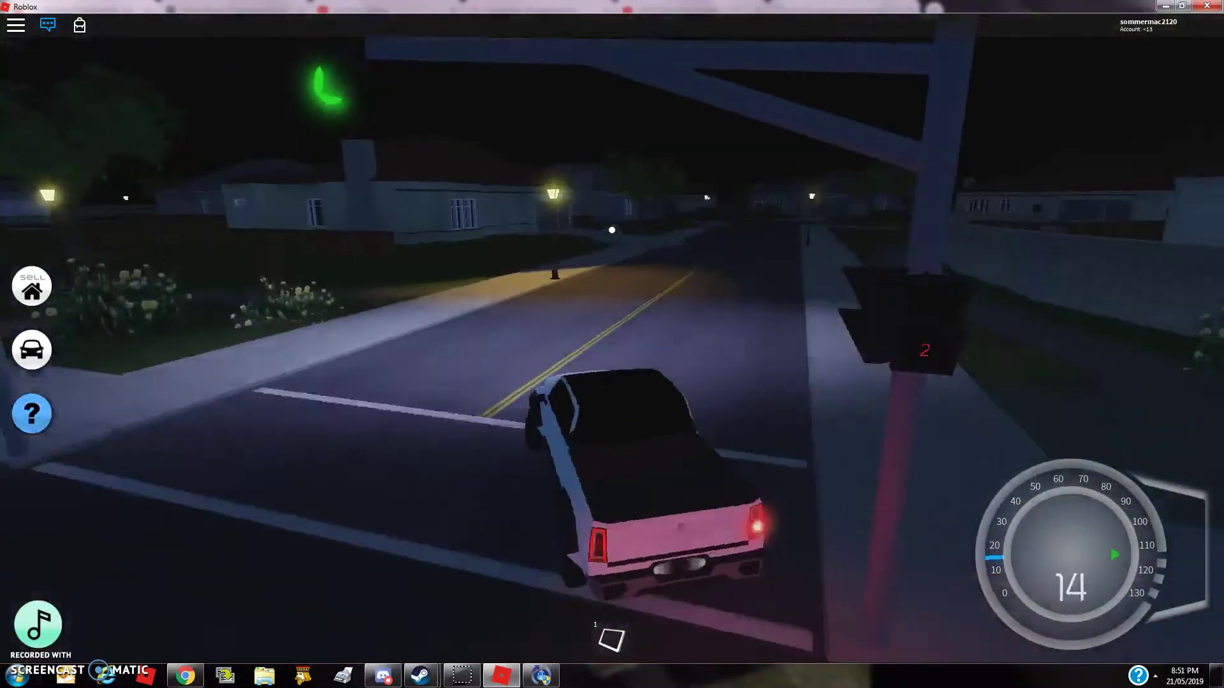
pyautogui.press('w')
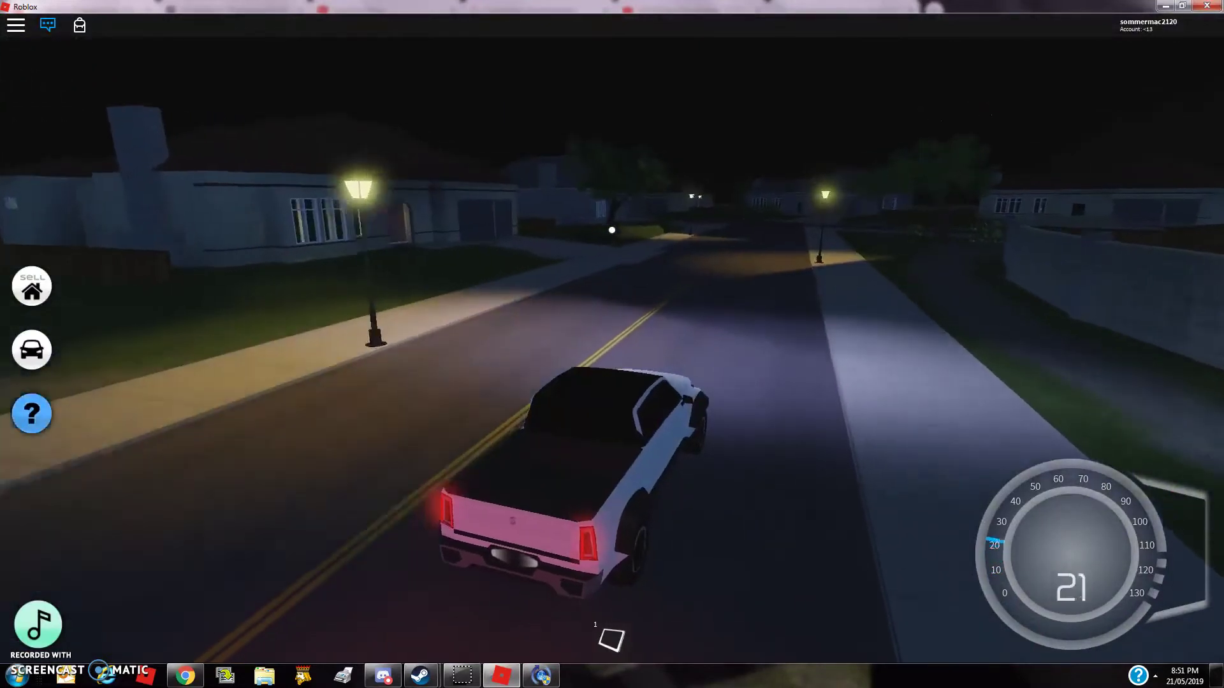
pyautogui.press('w')
pyautogui.press('d')
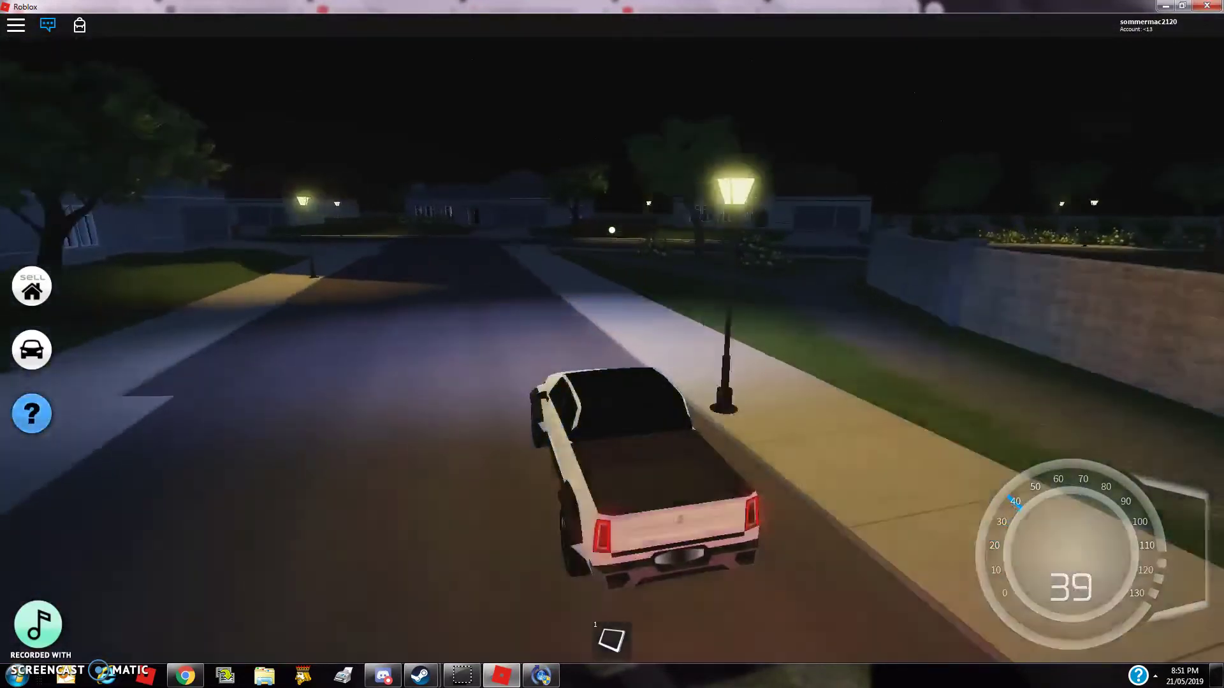
pyautogui.press('w')
# Brake at the next intersection, turn sharply left, and drive toward the houses.
pyautogui.press('s')
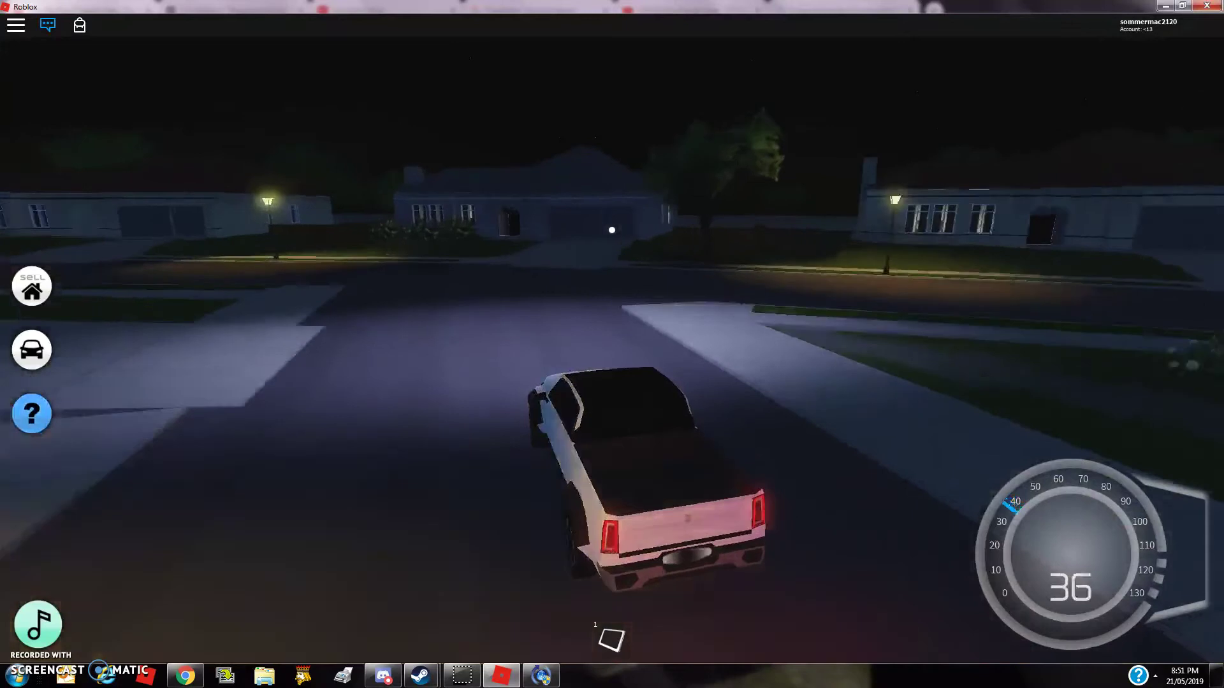
pyautogui.press('s')
pyautogui.press('s')
pyautogui.press('a')
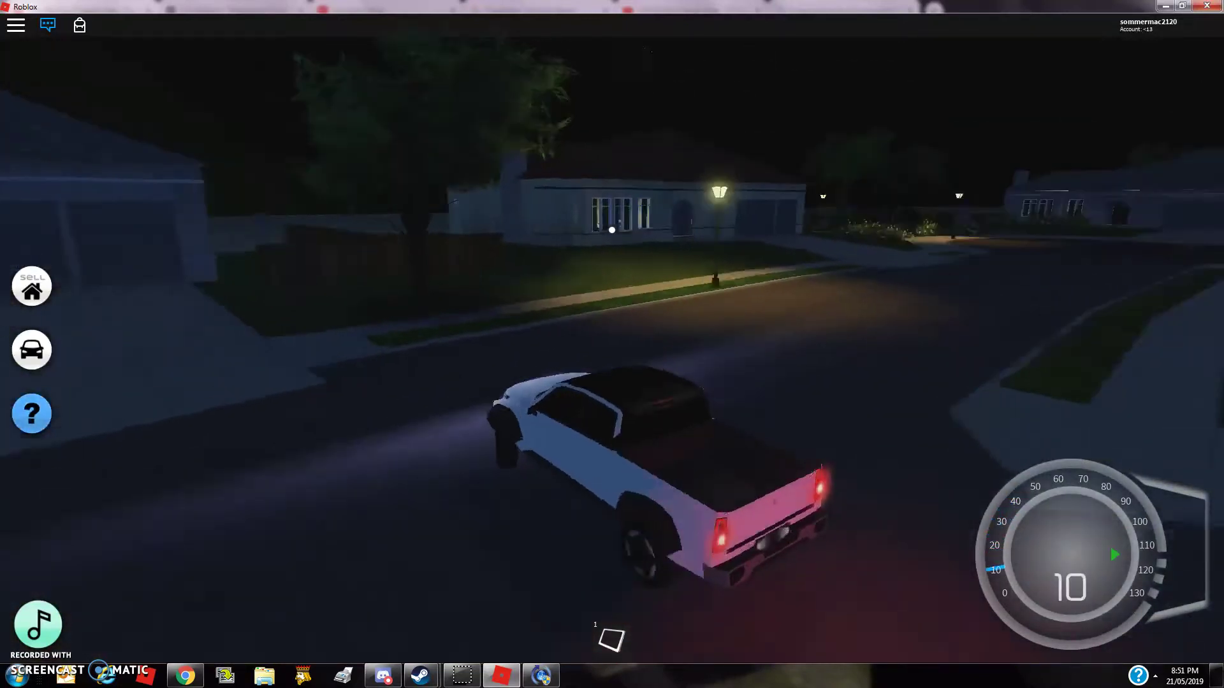
pyautogui.press('w')
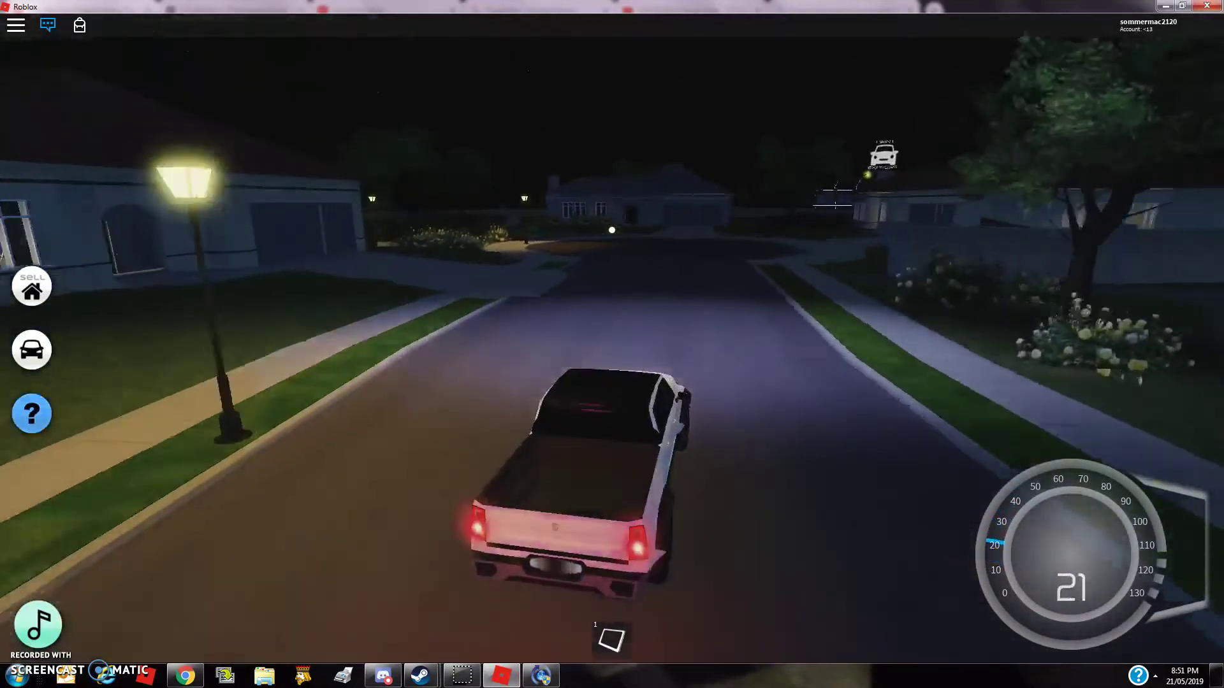
pyautogui.press('w')
# Turn left into a house driveway, stop near the garage, and exit the truck.
pyautogui.press('a')
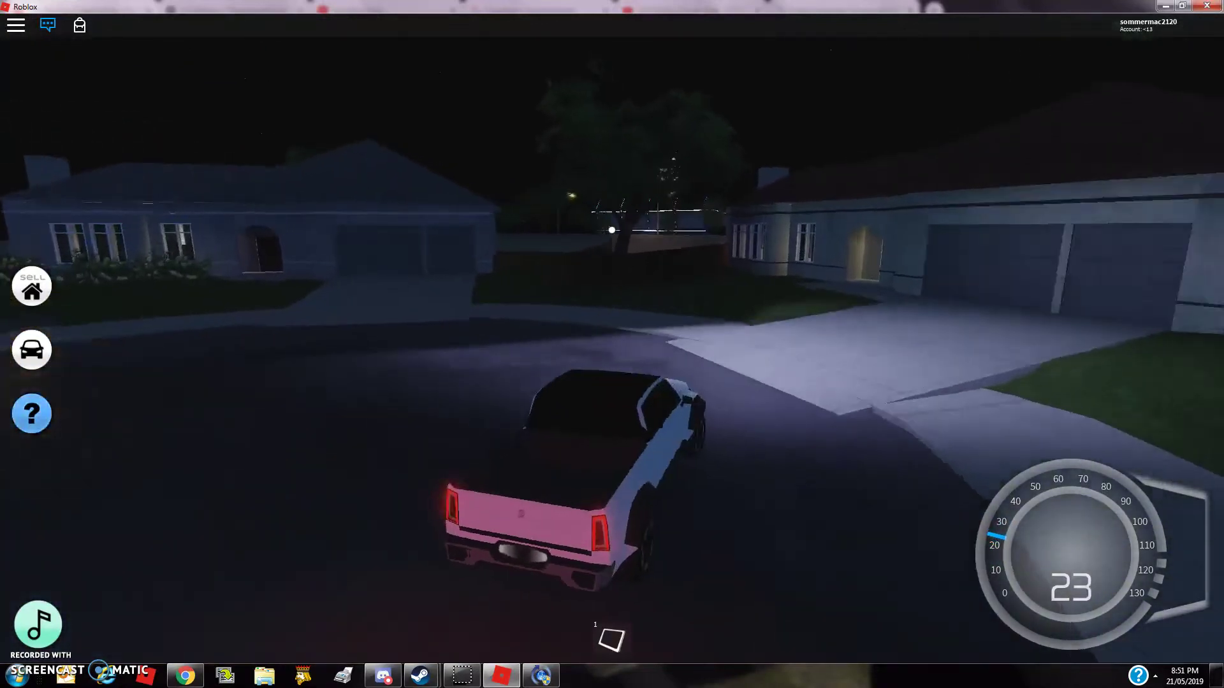
pyautogui.press('s')
pyautogui.press('a')
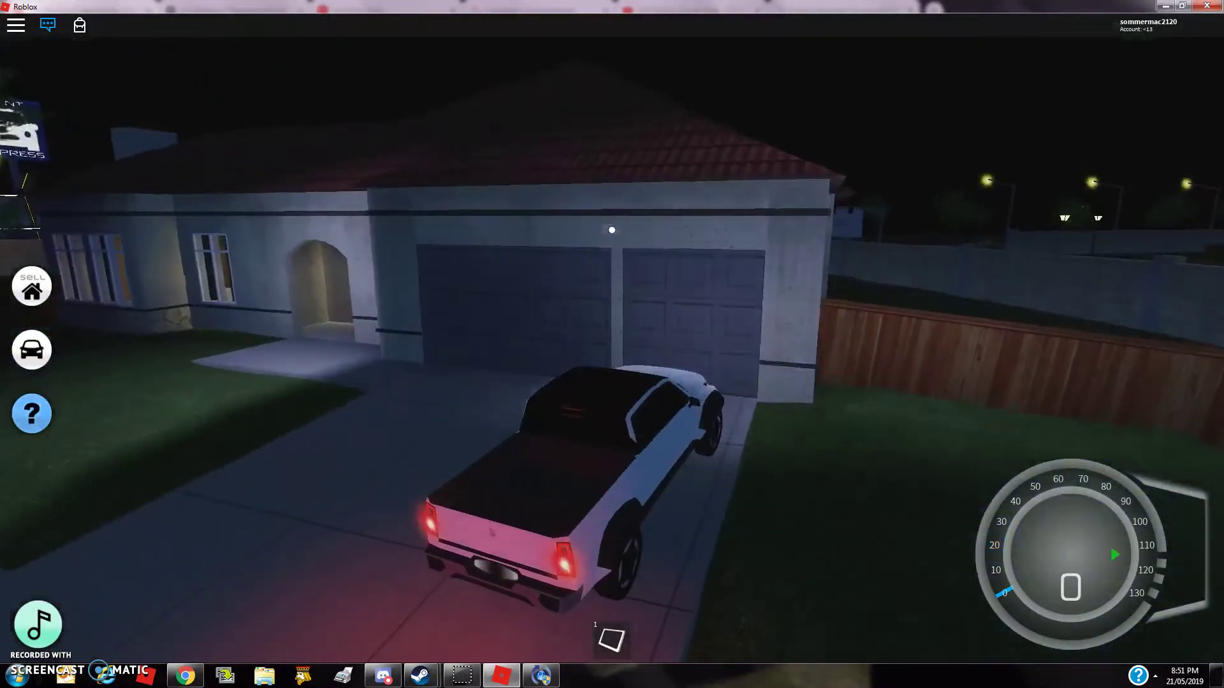
pyautogui.press('s')
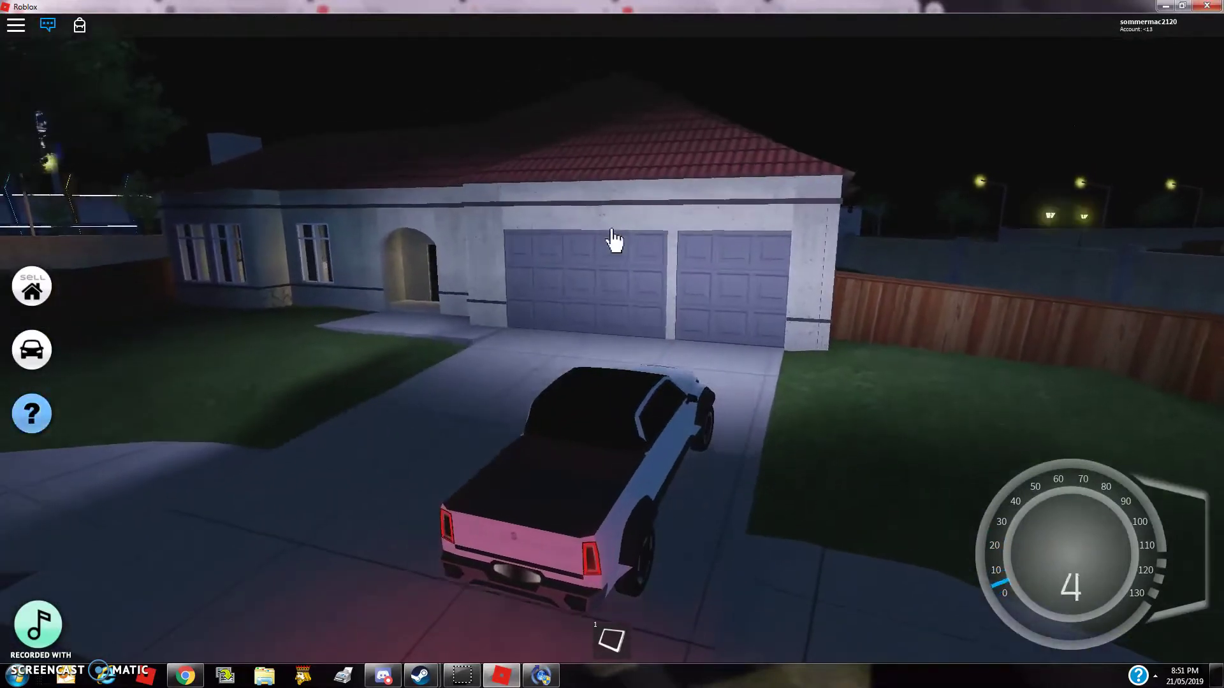
pyautogui.rightClick(615, 240)
pyautogui.press('w')
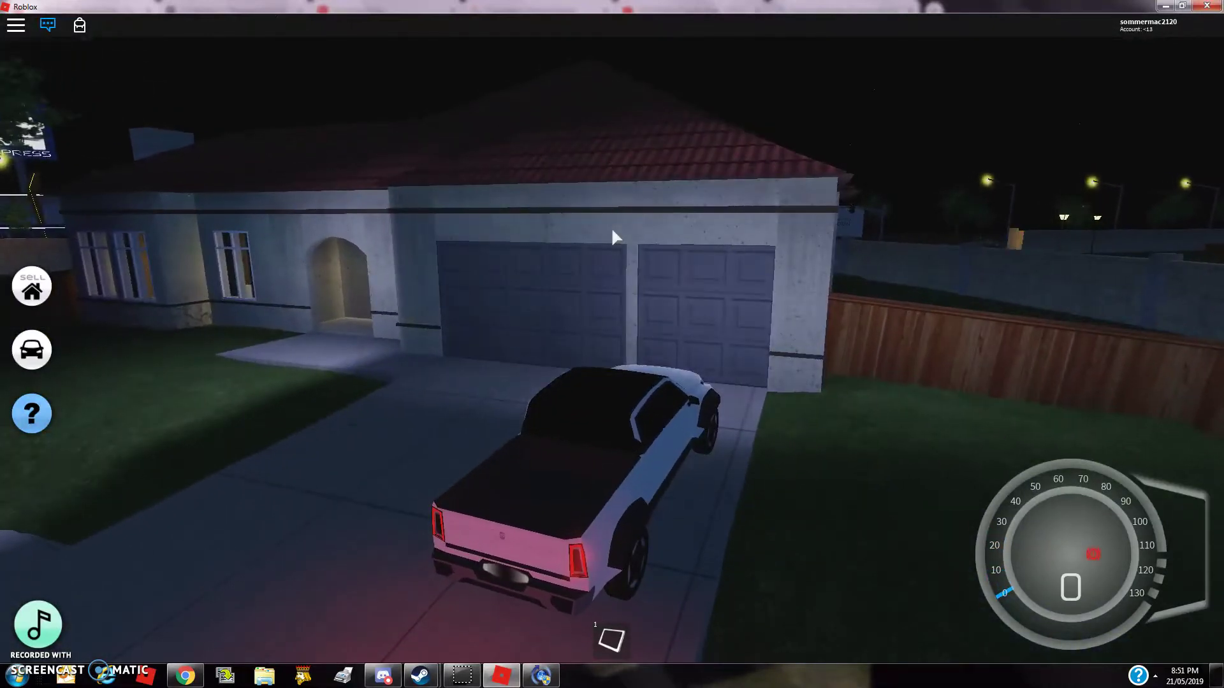
pyautogui.press('e')
# Walk back to the pickup, climb in, and start driving it forward.
pyautogui.press('w')
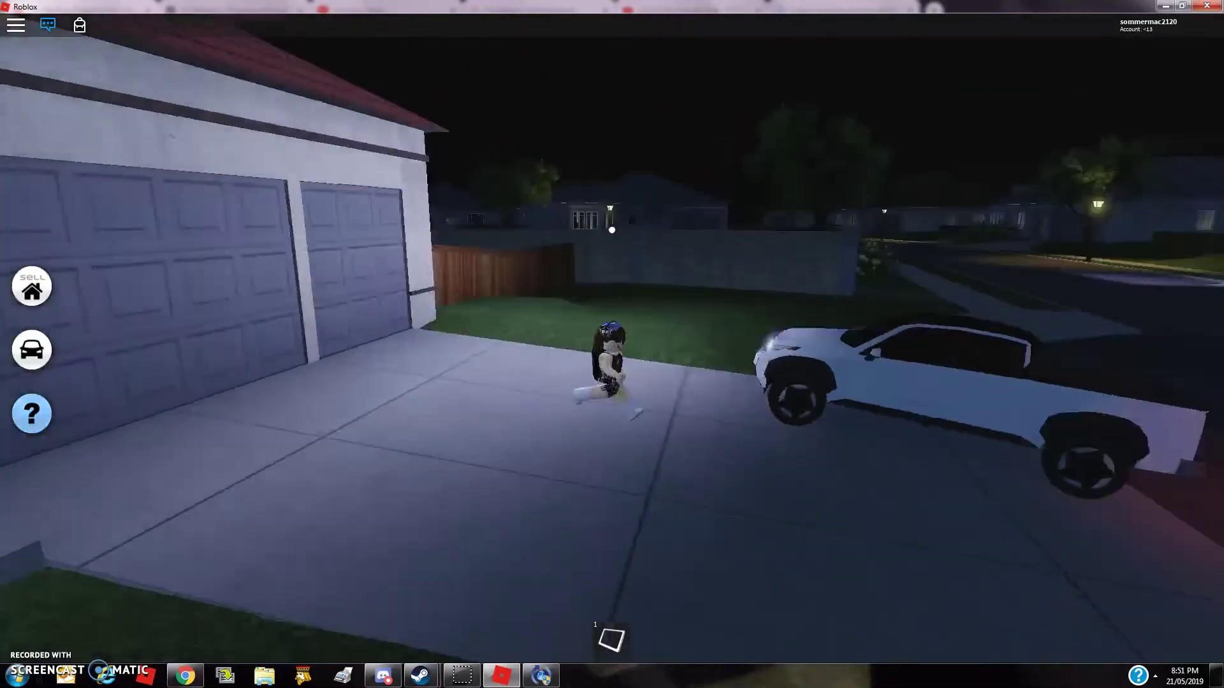
pyautogui.press('w')
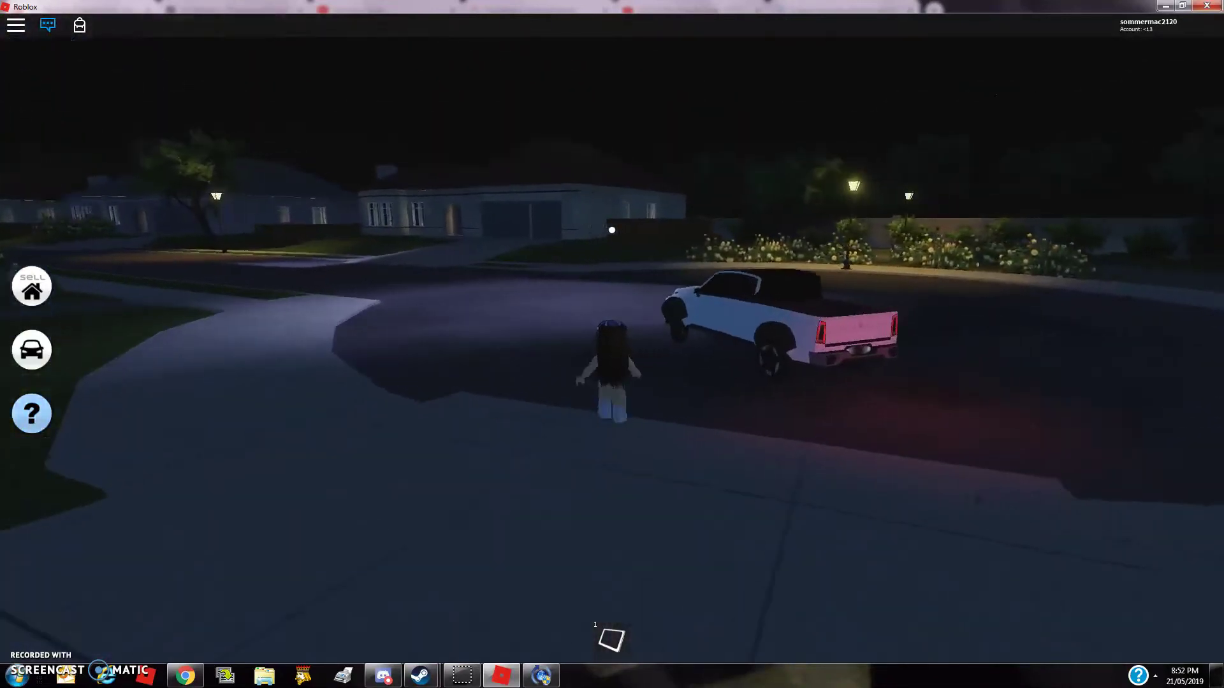
pyautogui.press('w')
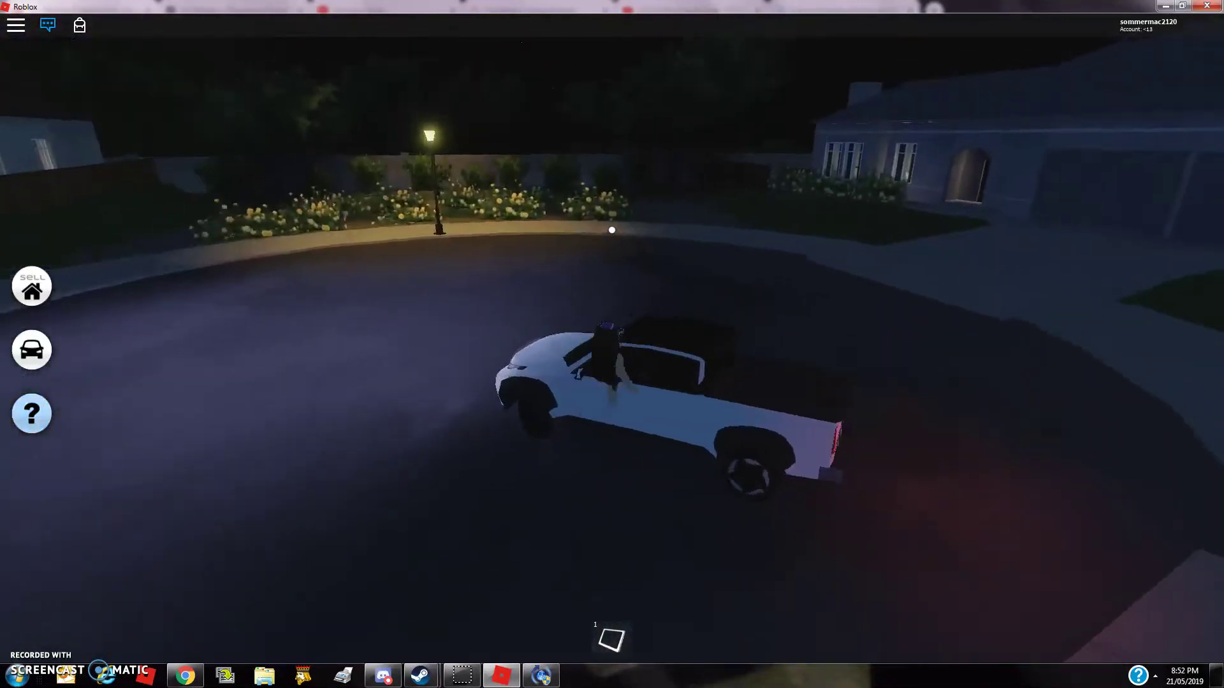
pyautogui.press('e')
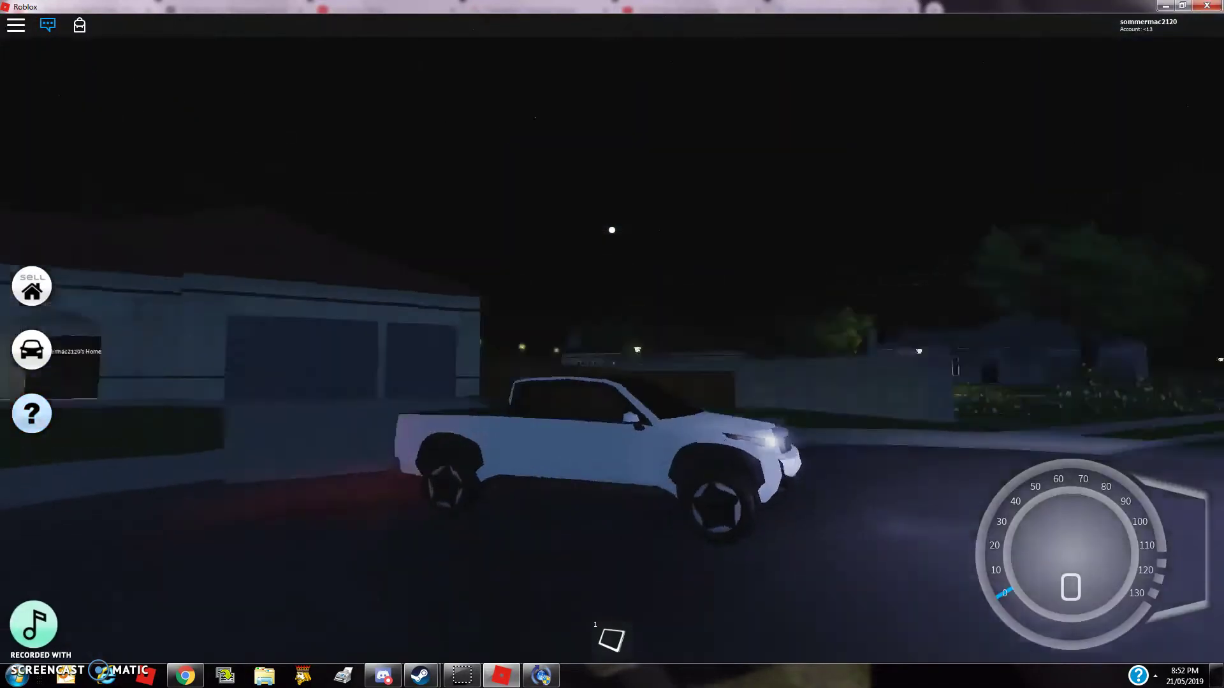
pyautogui.moveTo(612, 230); pyautogui.dragTo(613, 230)
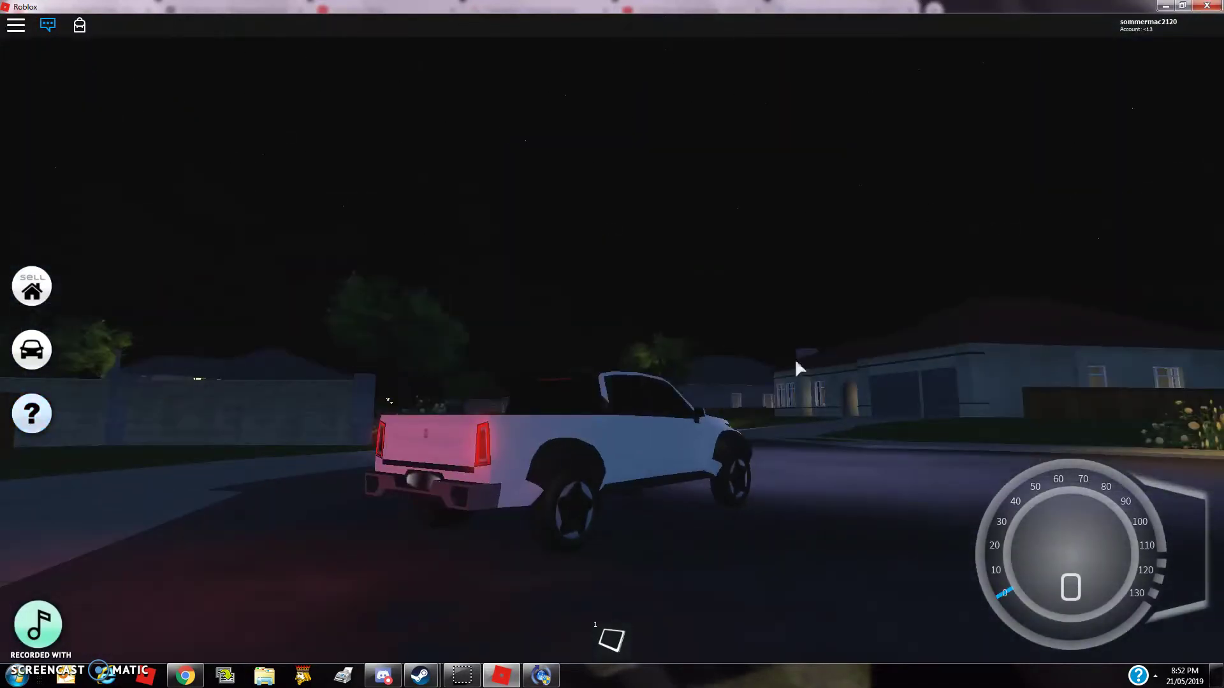
pyautogui.moveTo(795, 359); pyautogui.dragTo(768, 369)
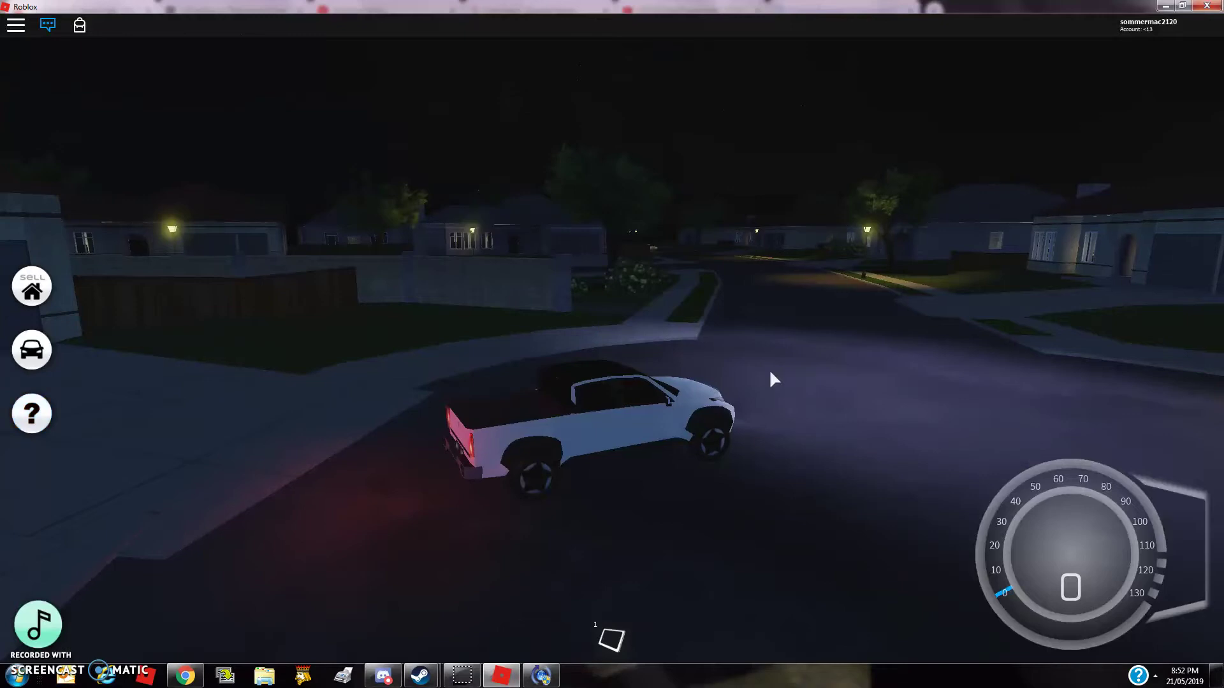
pyautogui.press('w')
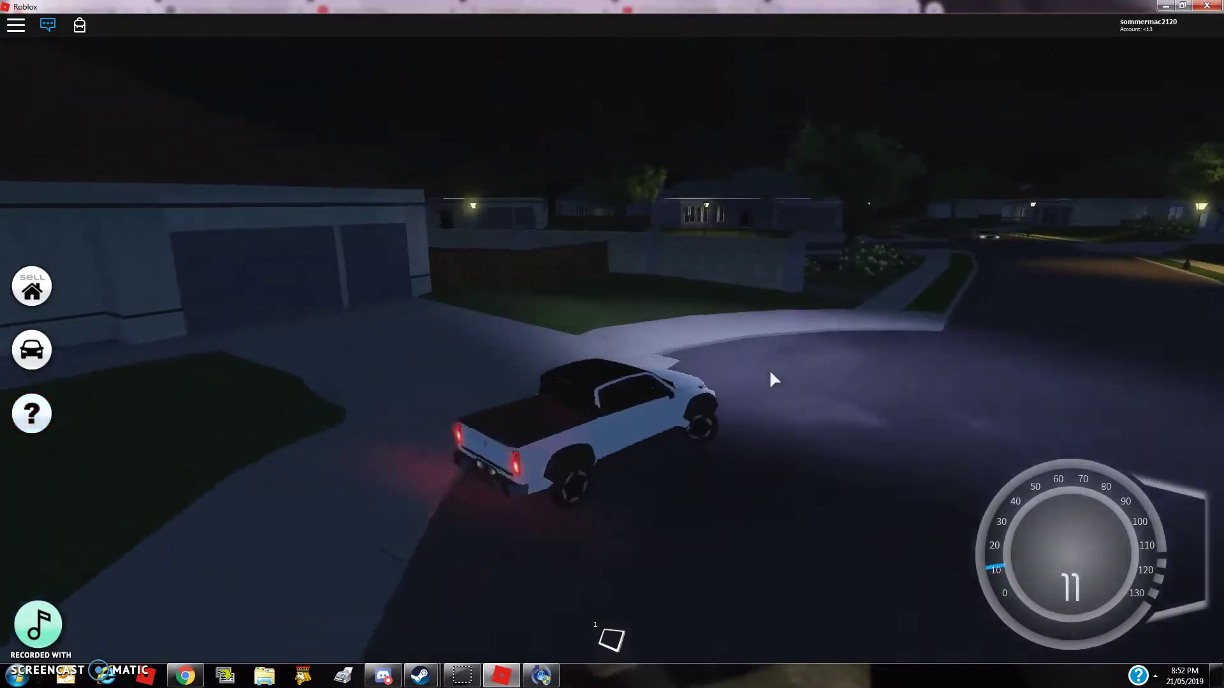
# Bring the pickup to a stop facing the garage, then exit with Space.
pyautogui.press('w')
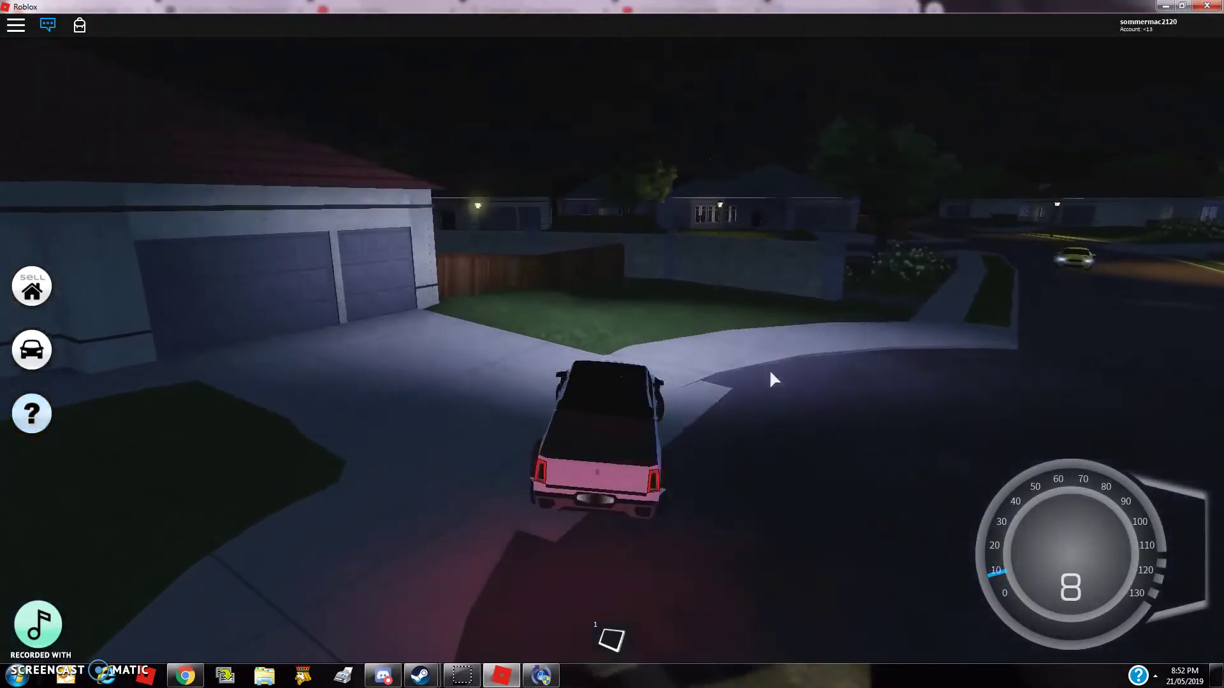
pyautogui.press('w')
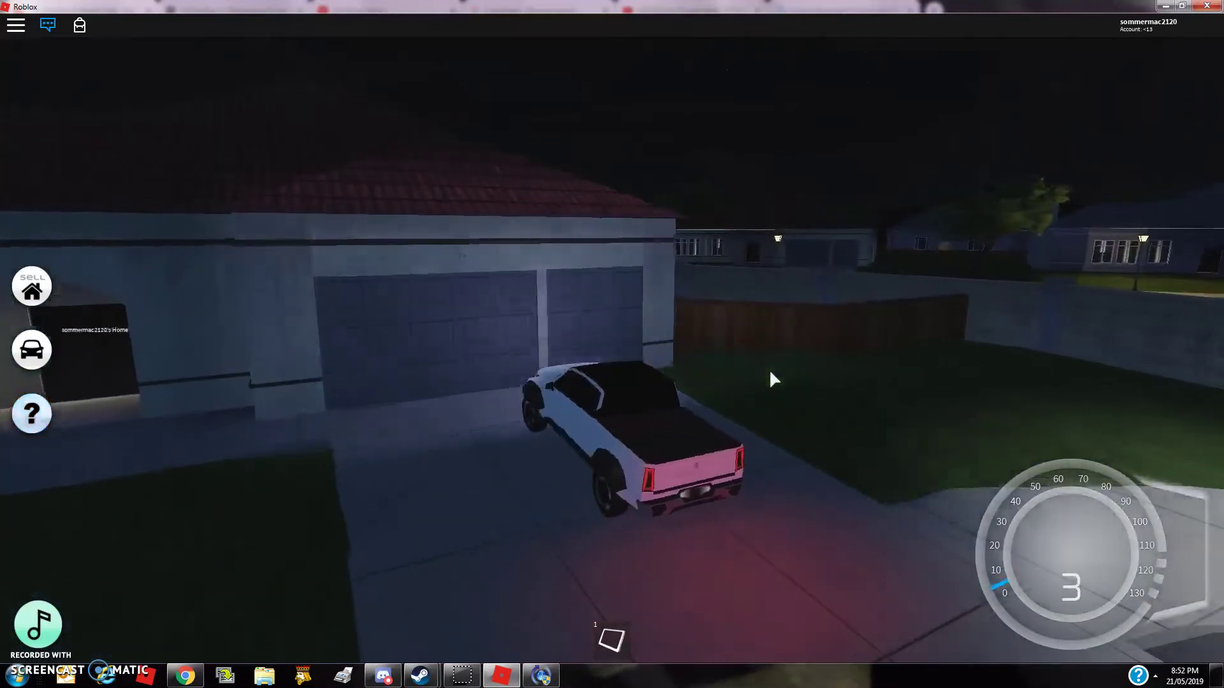
pyautogui.press('w')
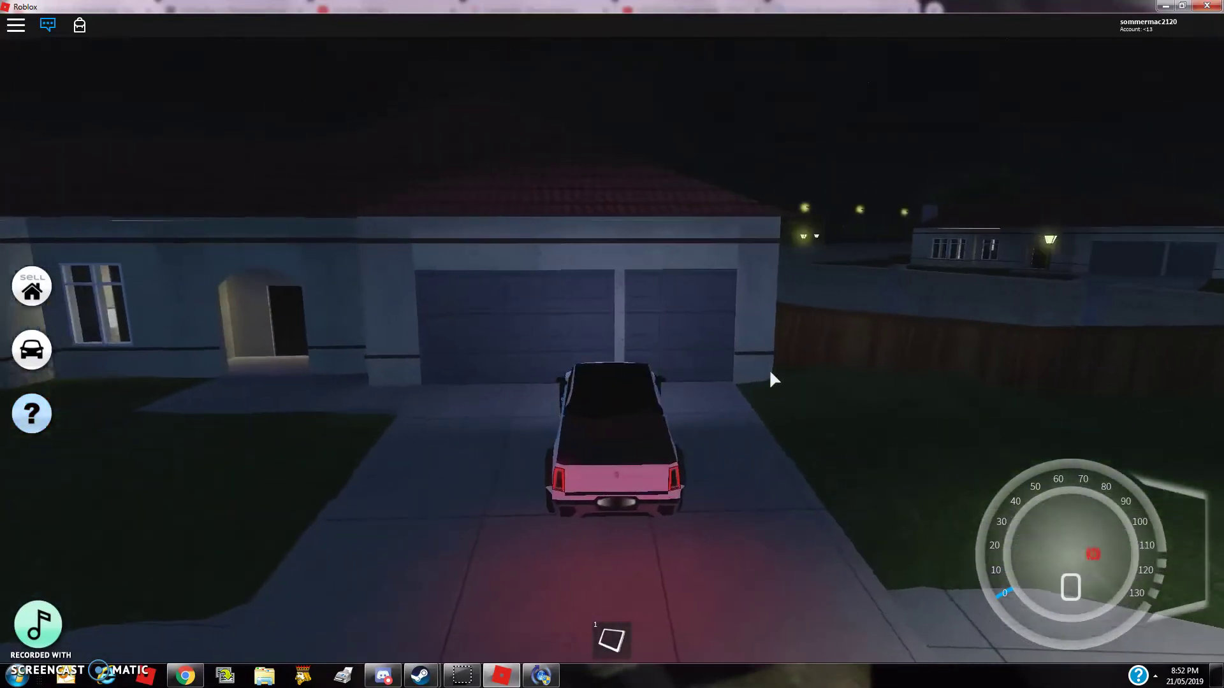
pyautogui.moveTo(768, 369); pyautogui.dragTo(836, 175)
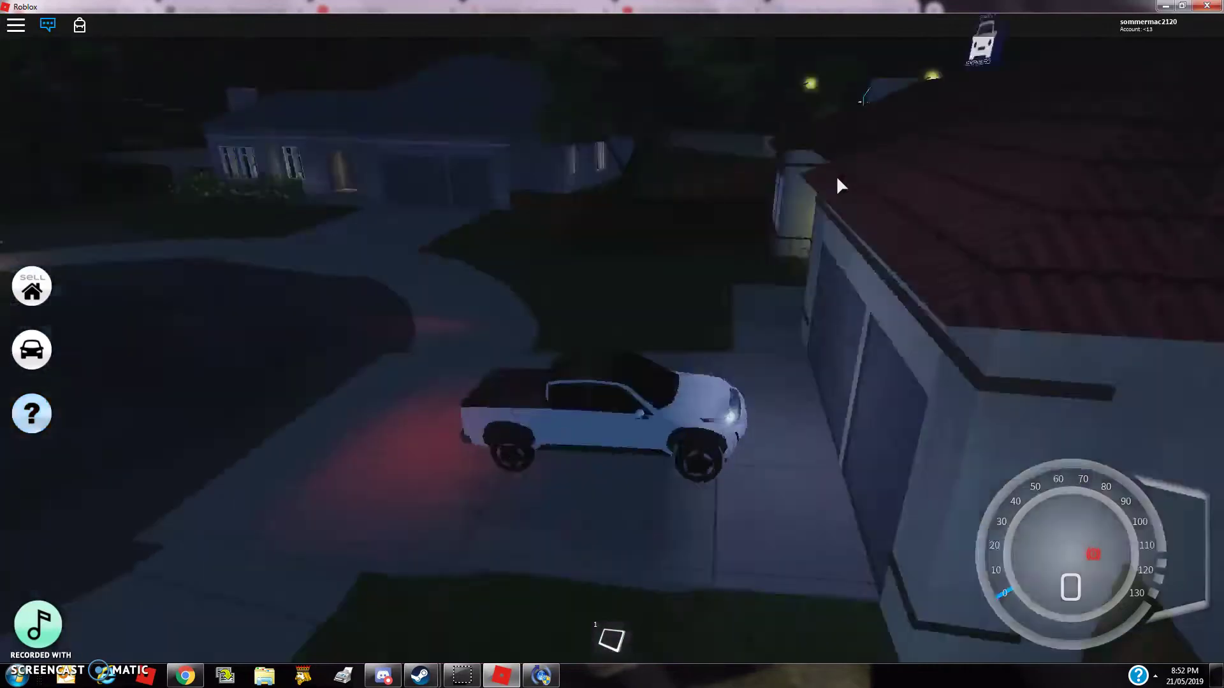
pyautogui.rightClick(835, 175)
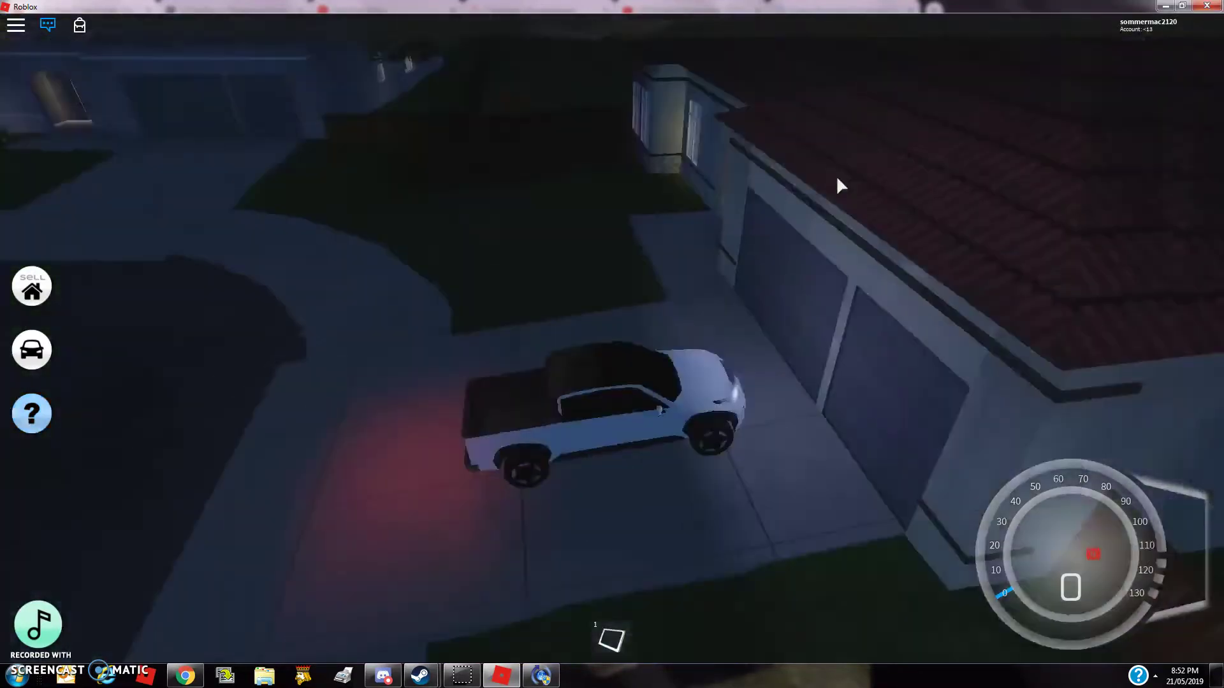
pyautogui.press('space')
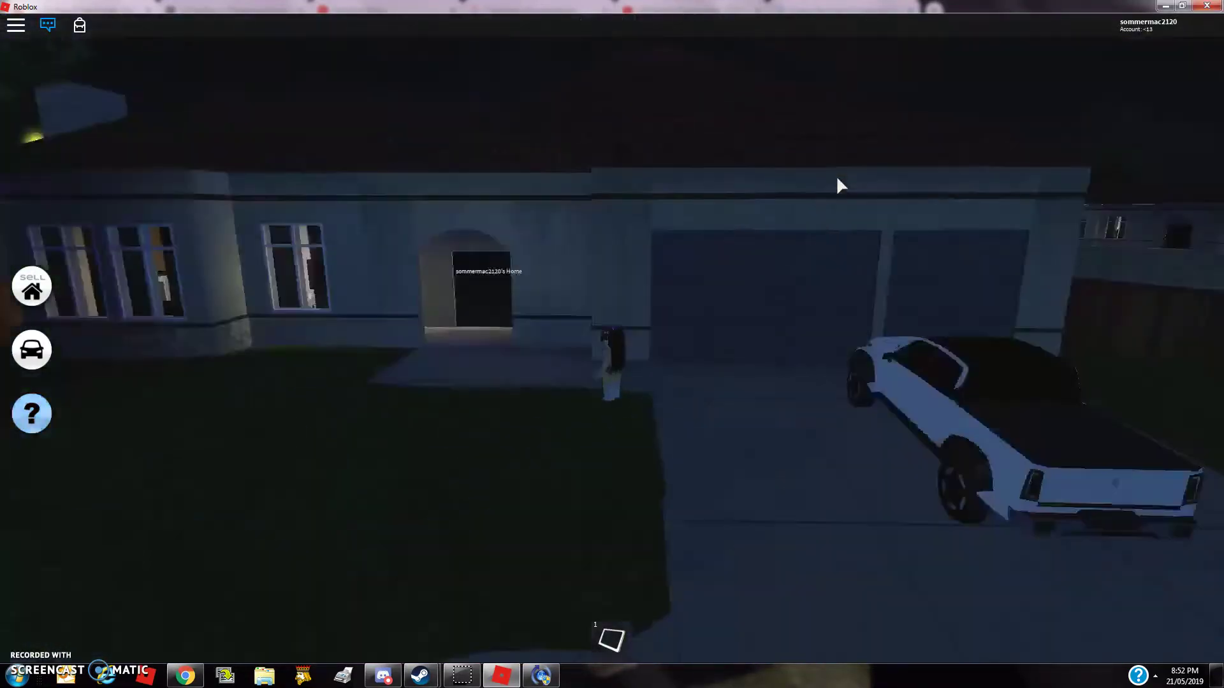
# Walk the avatar up to the front door and enter the house.
pyautogui.moveTo(836, 175); pyautogui.dragTo(836, 175)
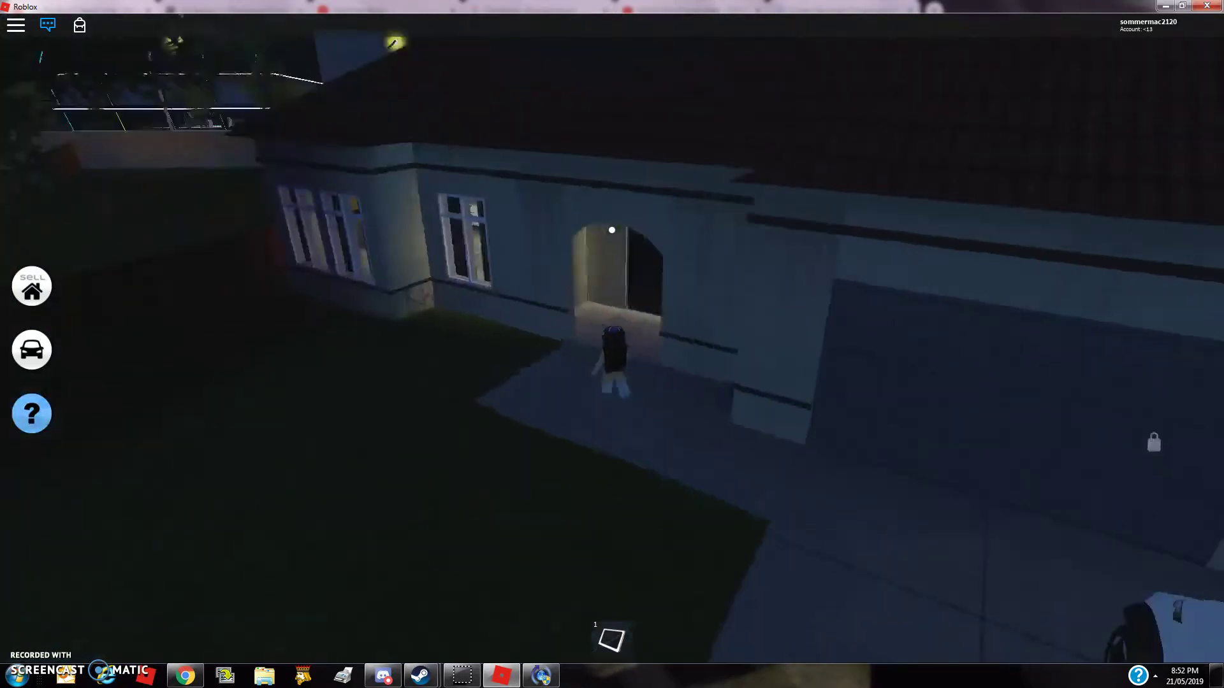
pyautogui.press('w')
pyautogui.scroll(5, 613, 344)
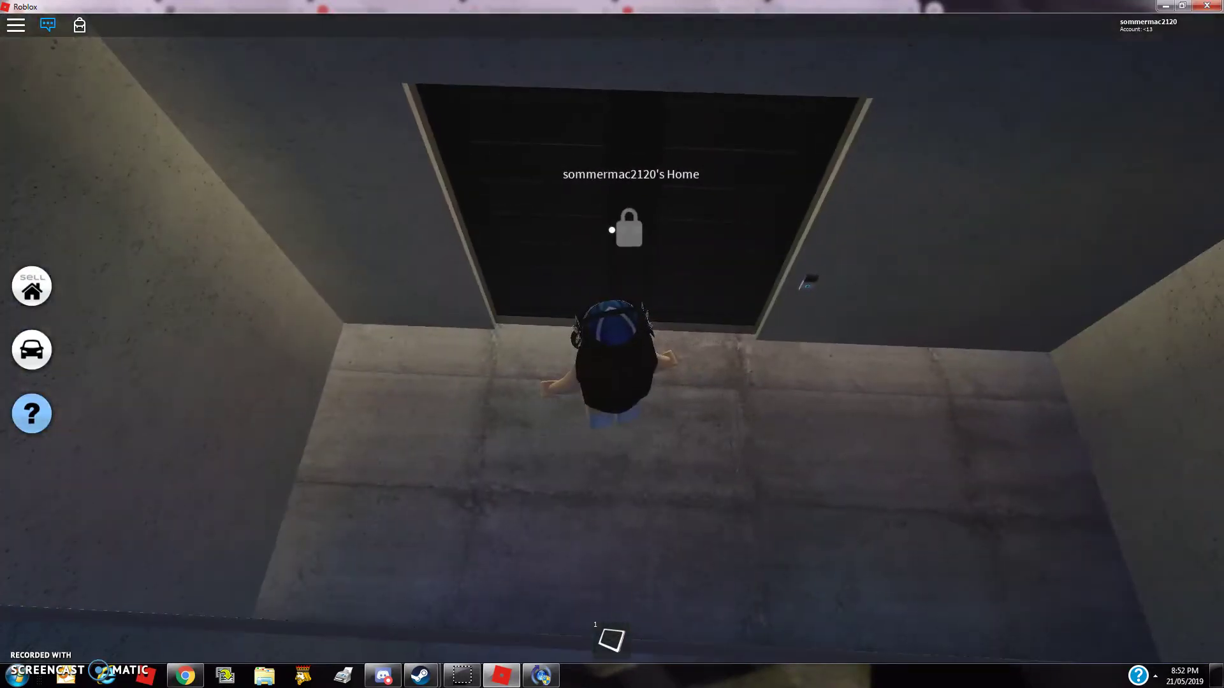
pyautogui.moveTo(835, 175); pyautogui.dragTo(822, 175)
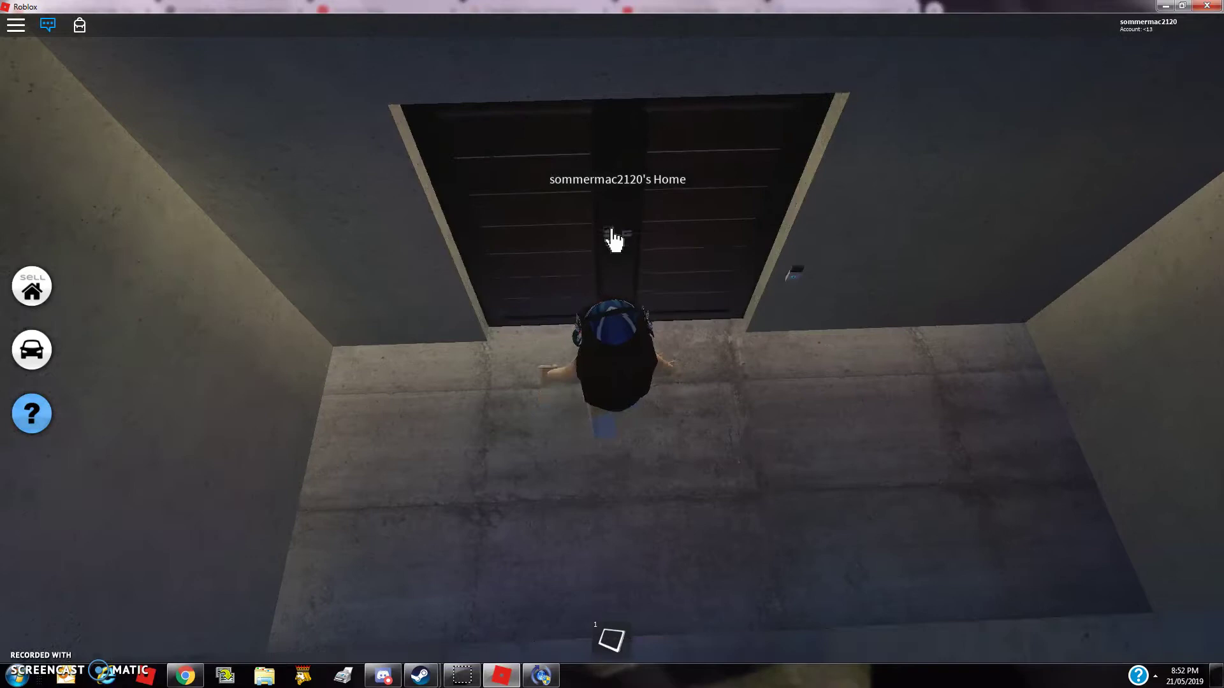
pyautogui.click(614, 239)
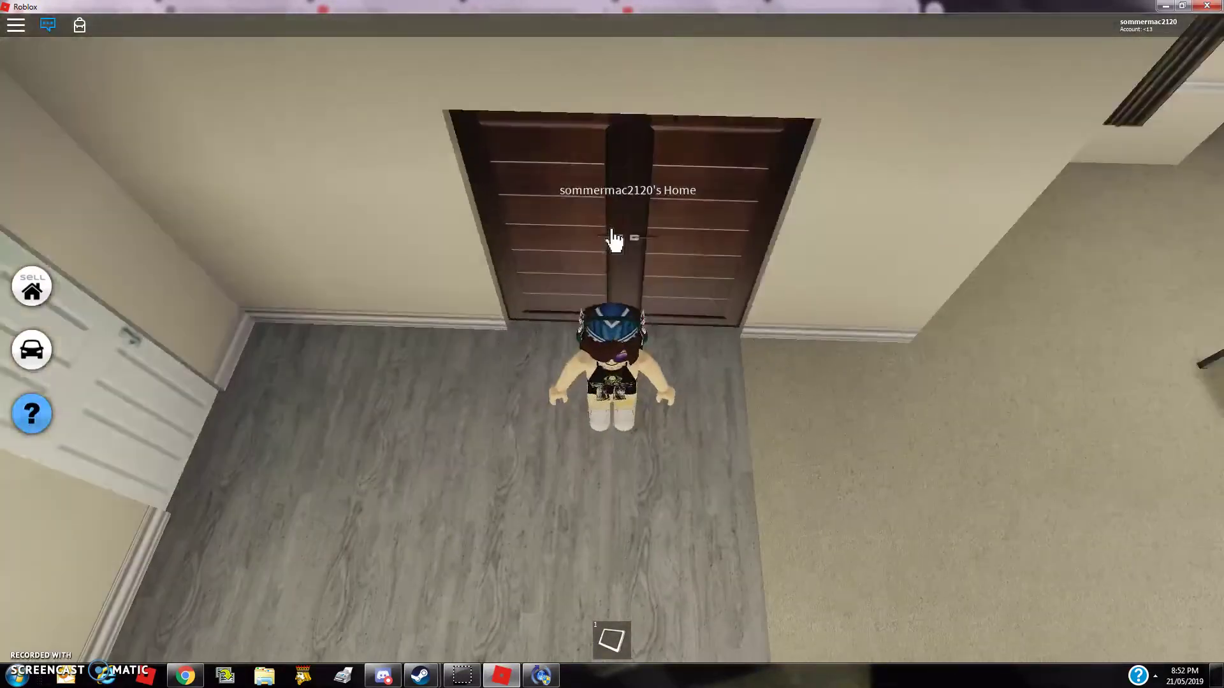
# Walk down the hallway and into the dark room toward the window.
pyautogui.press('s')
pyautogui.rightClick(614, 239)
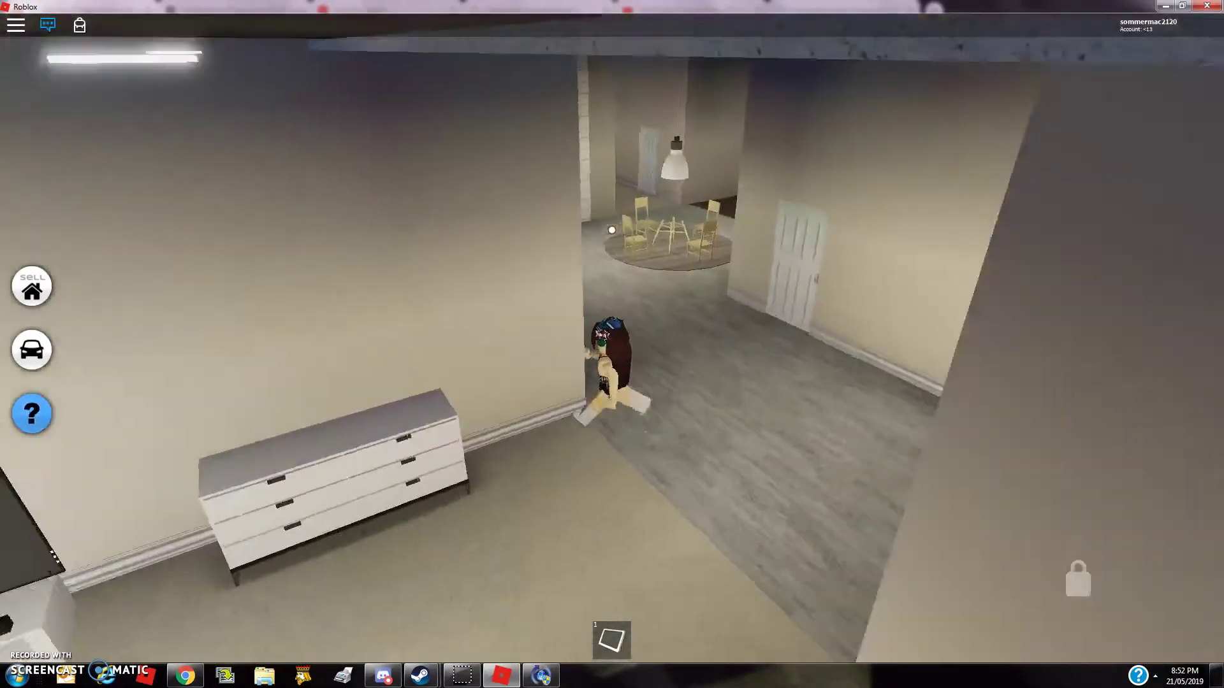
pyautogui.press('w')
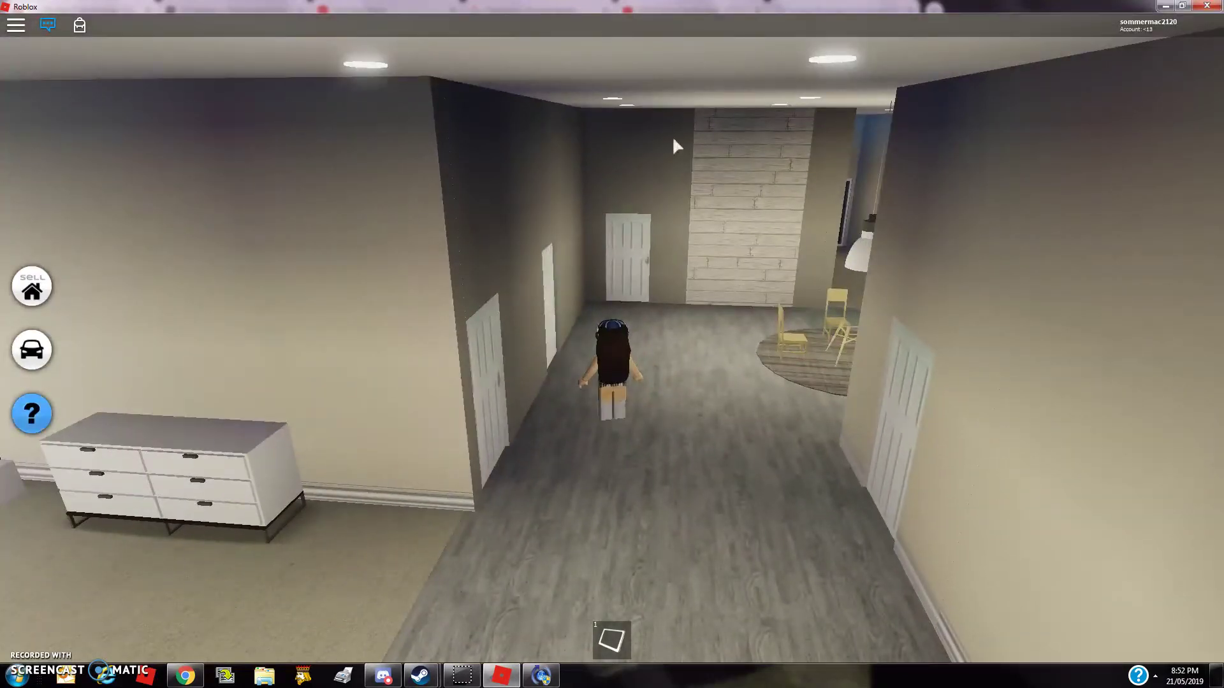
pyautogui.scroll(6, 778, 188)
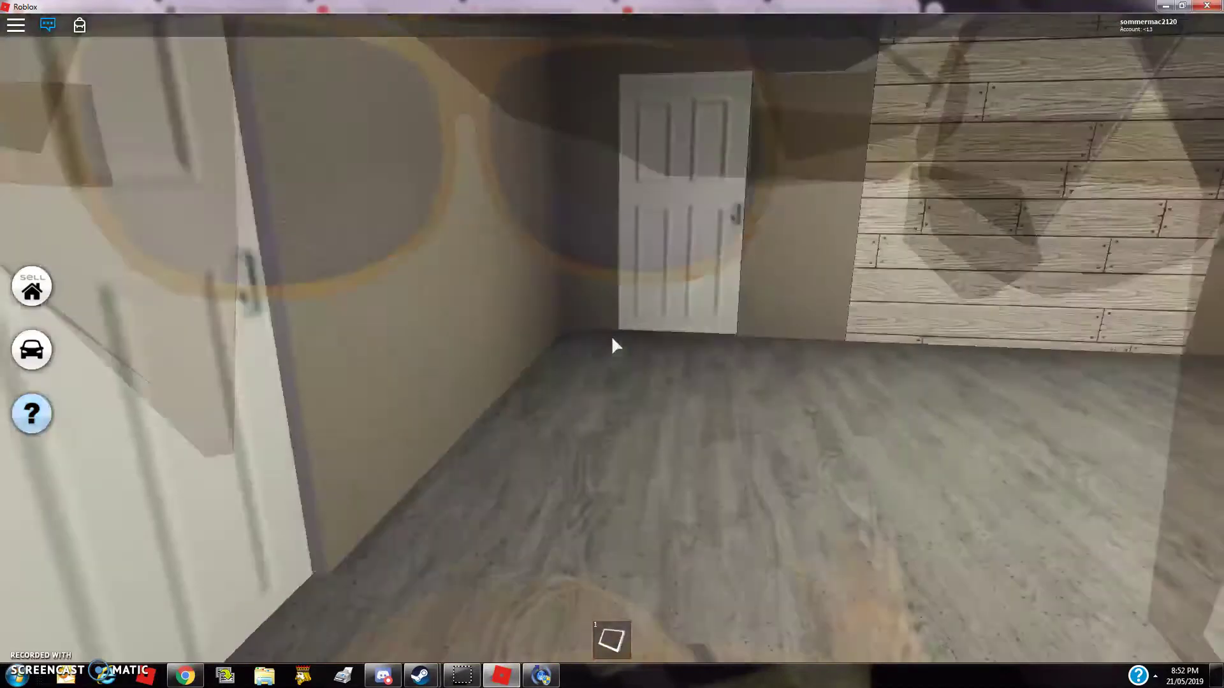
pyautogui.press('w')
pyautogui.moveTo(611, 336); pyautogui.dragTo(610, 336)
pyautogui.press('w')
# Walk forward through the lit doorway into the bedroom with the bed and tall window.
pyautogui.press('w')
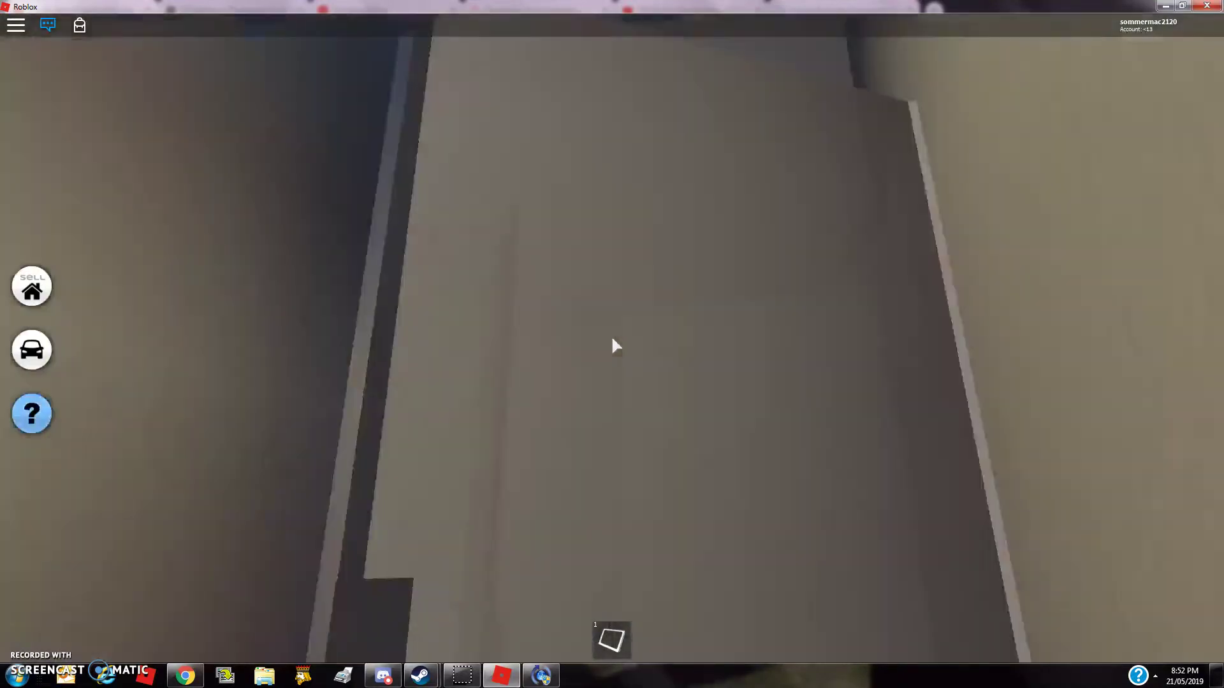
pyautogui.press('w')
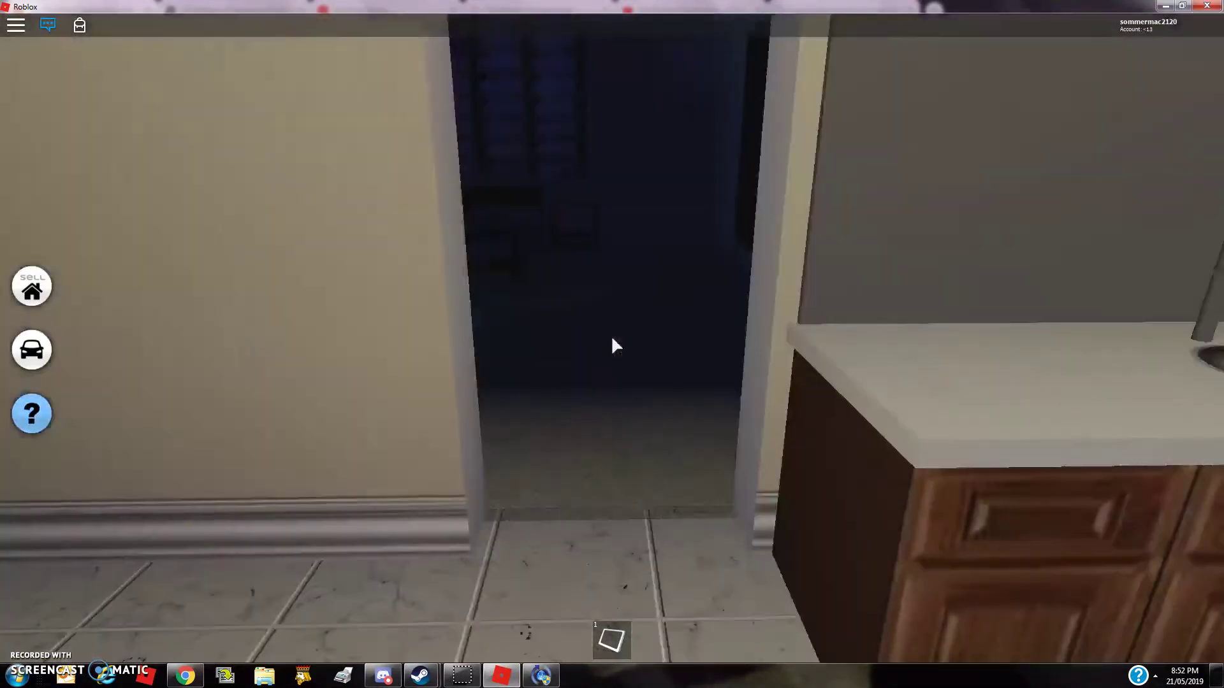
pyautogui.press('w')
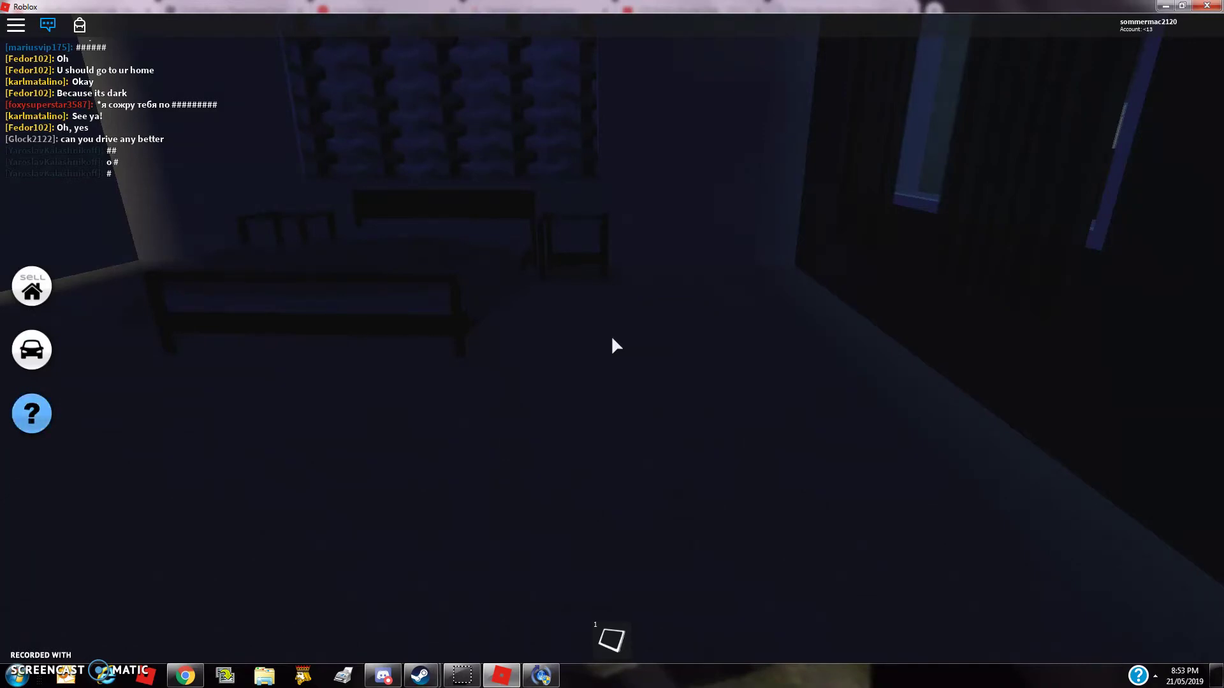
# Leave the dark bedroom through the double door and walk to the living-room desk chair.
pyautogui.press('w')
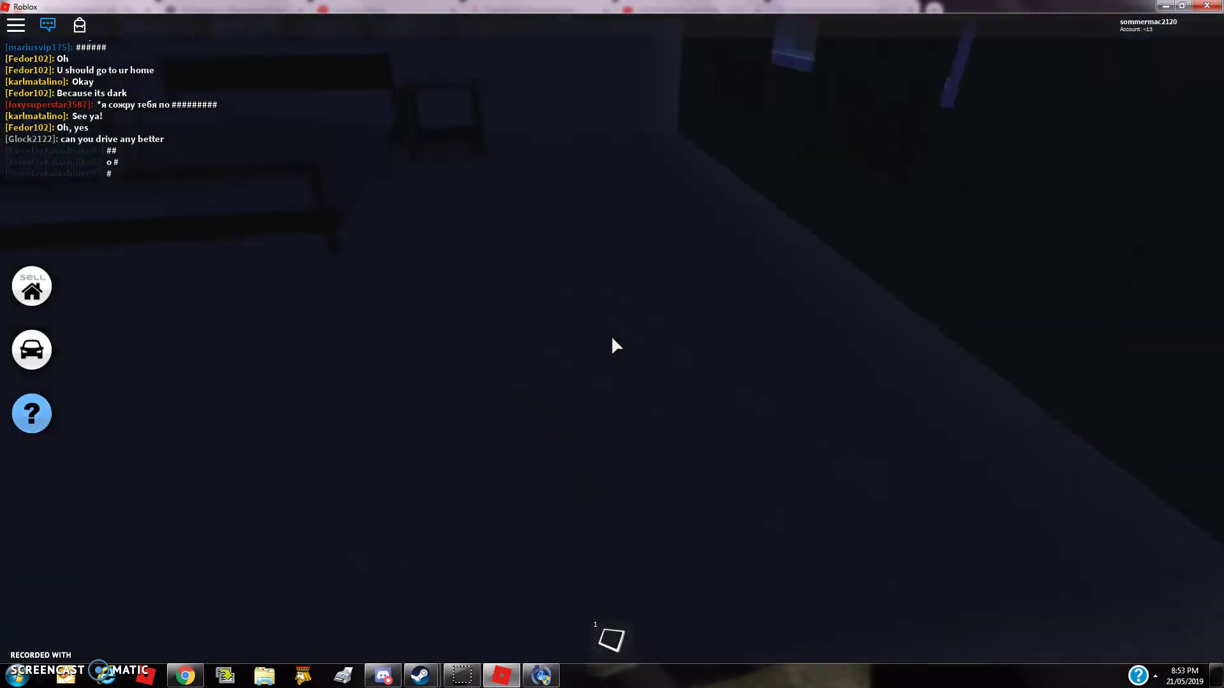
pyautogui.press('w')
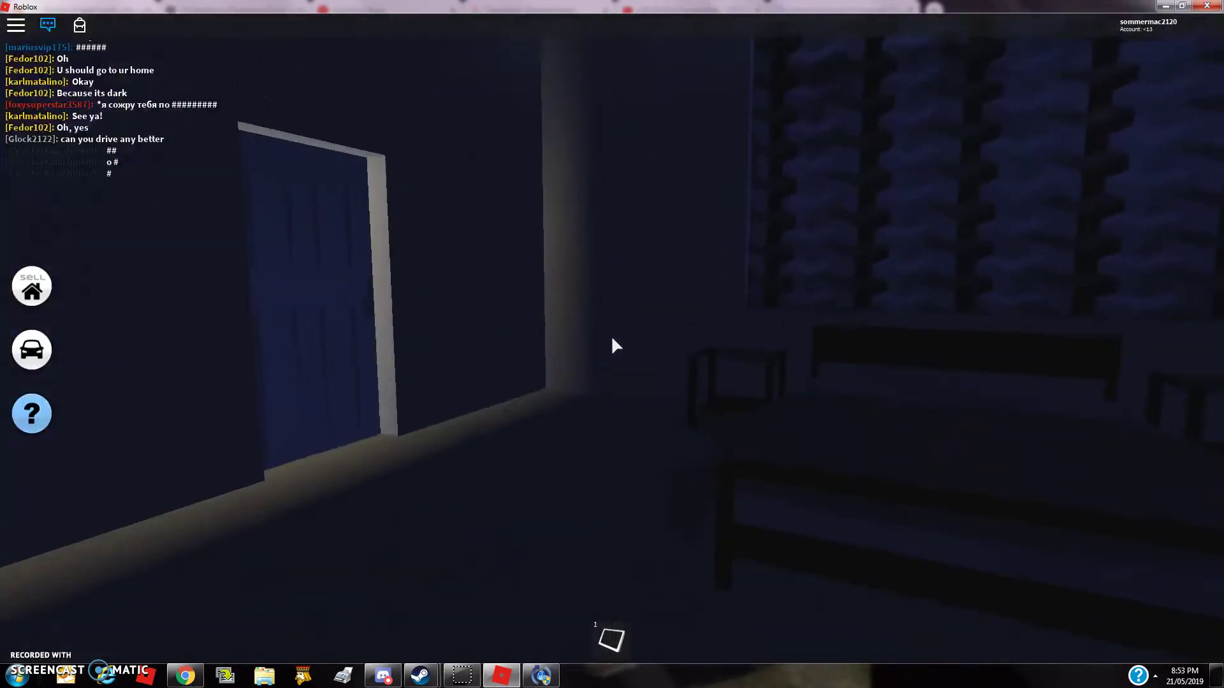
pyautogui.rightClick(611, 335)
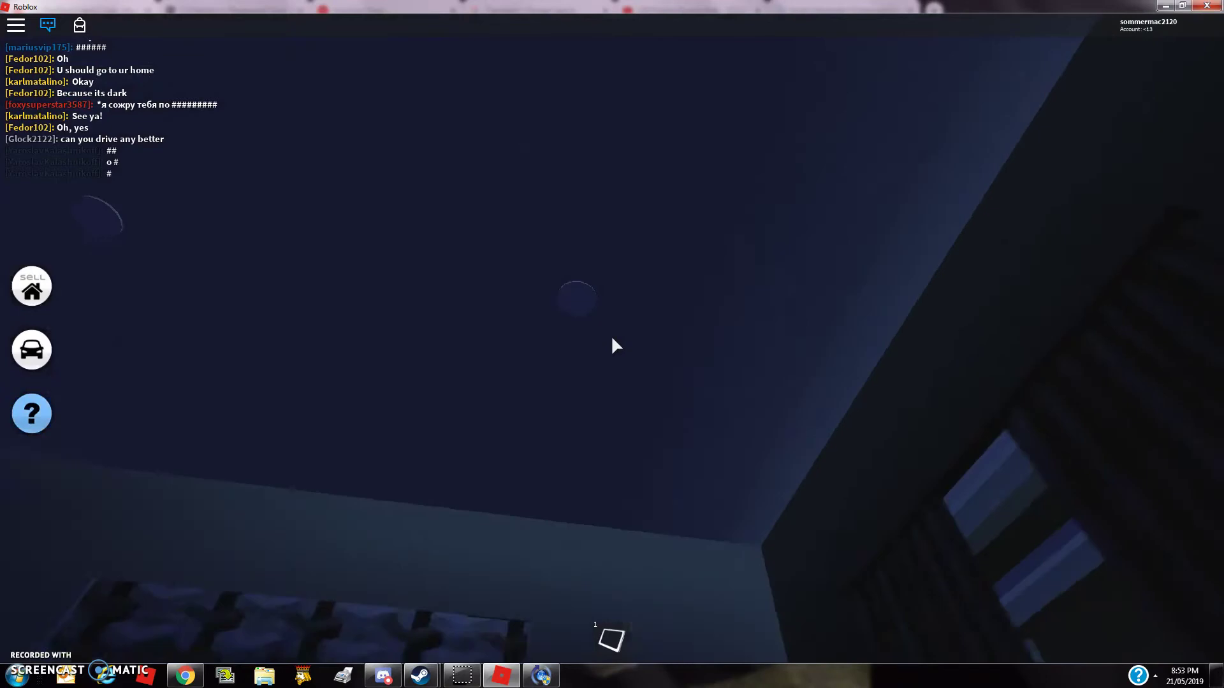
pyautogui.press('w')
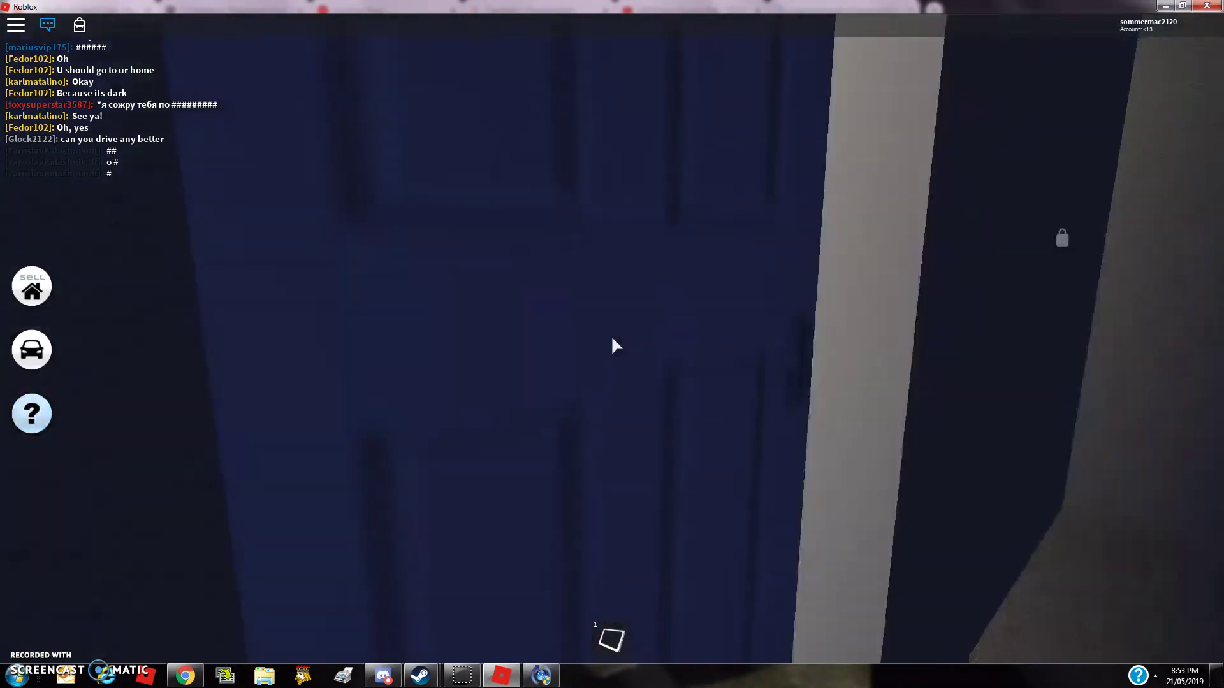
pyautogui.press('w')
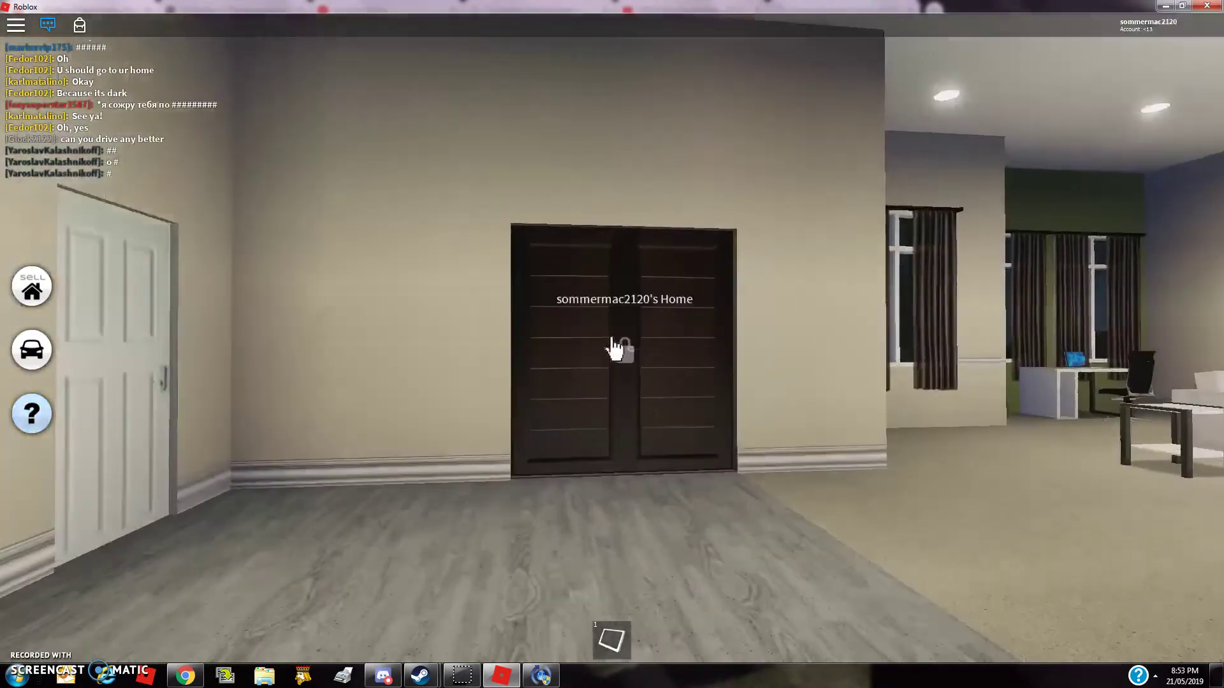
pyautogui.click(615, 348)
pyautogui.press('w')
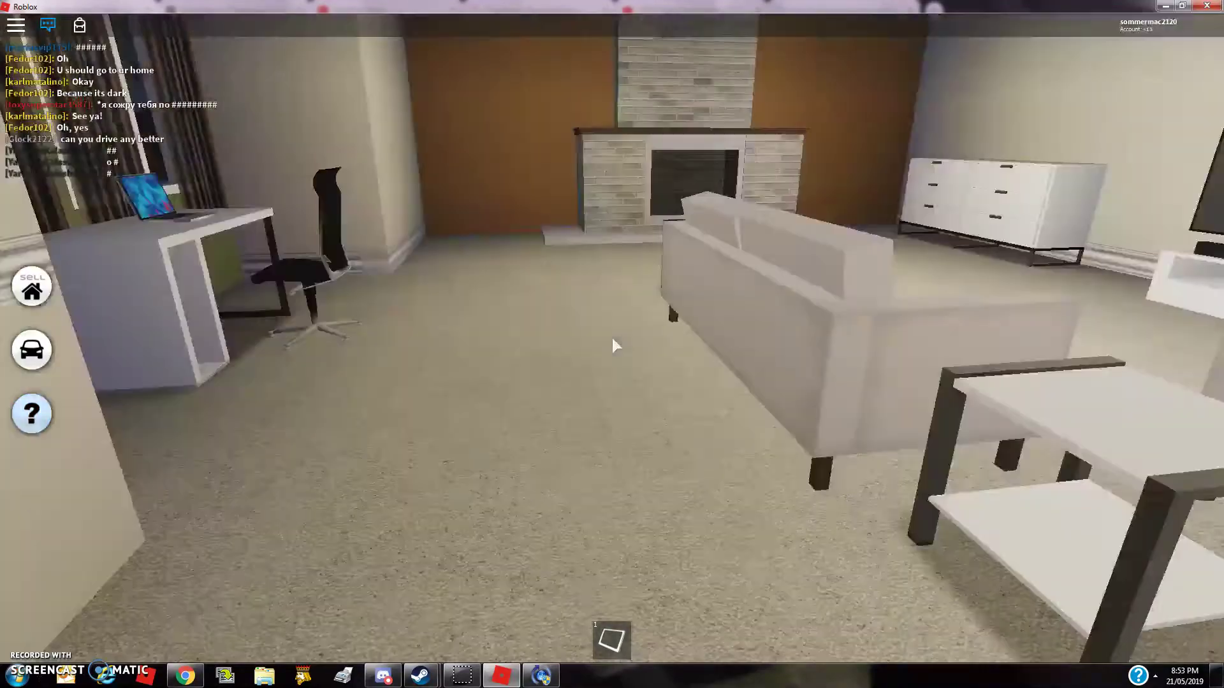
pyautogui.press('w')
# Sit at the laptop desk, stand up with Space, and walk into the hallway.
pyautogui.click(611, 335)
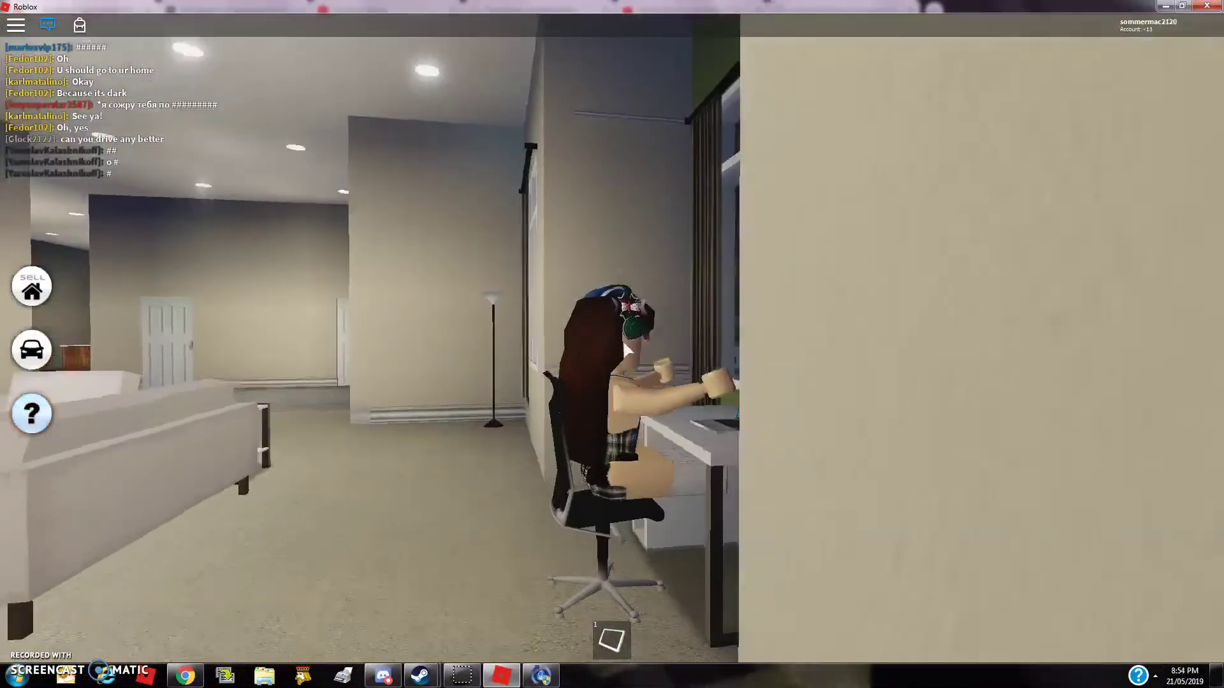
pyautogui.moveTo(623, 340); pyautogui.dragTo(622, 340)
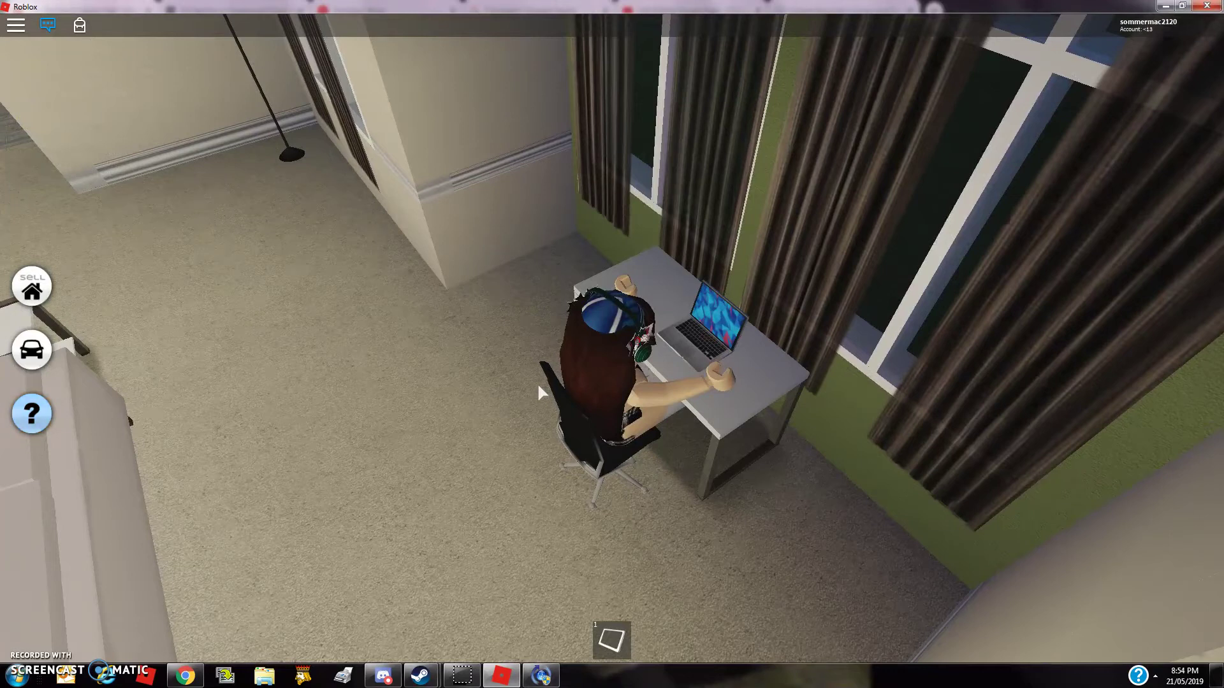
pyautogui.press('space')
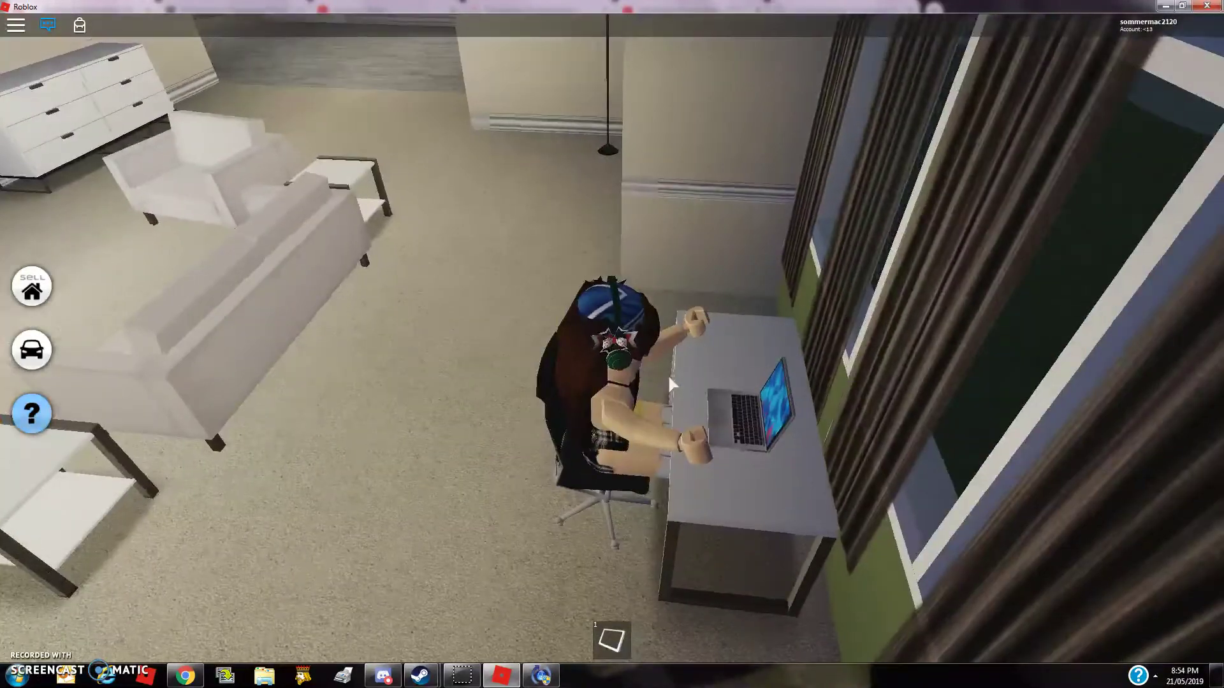
pyautogui.rightClick(667, 374)
pyautogui.press('w')
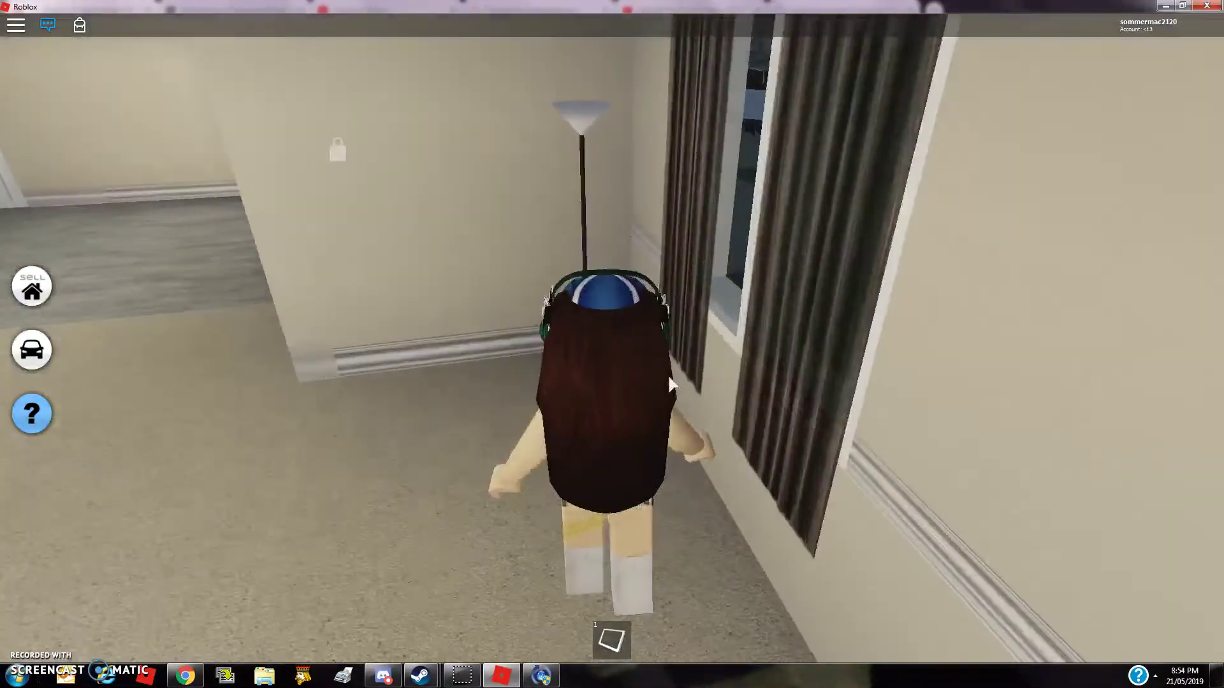
pyautogui.moveTo(611, 336); pyautogui.dragTo(613, 345)
pyautogui.press('w')
pyautogui.press('w')
pyautogui.press('w')
pyautogui.press('w')
# Walk to the double front door, open it, step outside, and face the pickup.
pyautogui.press('w')
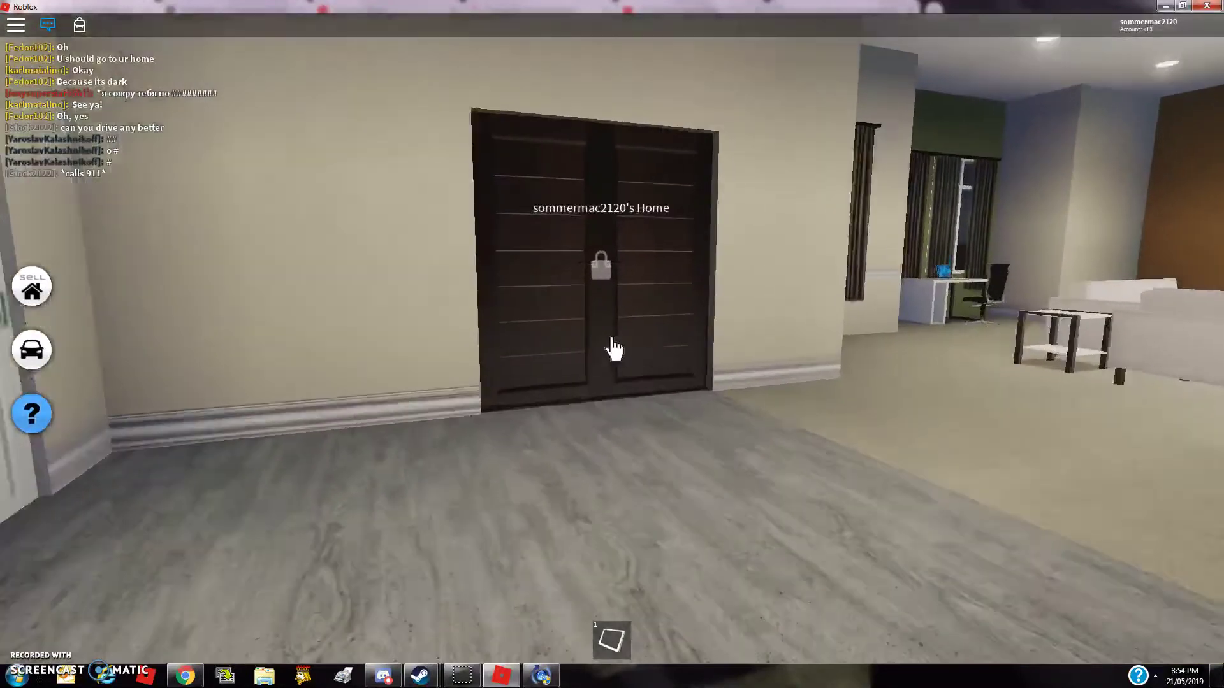
pyautogui.press('w')
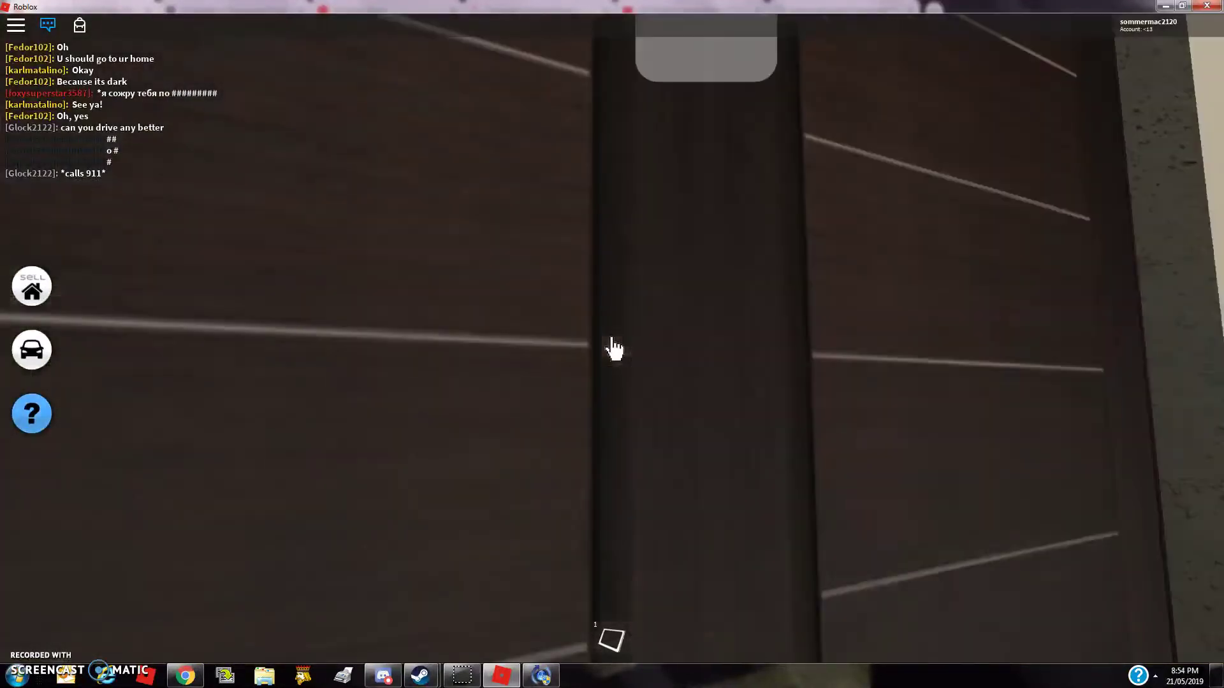
pyautogui.moveTo(613, 347); pyautogui.dragTo(613, 347)
pyautogui.press('w')
pyautogui.press('w')
pyautogui.press('w')
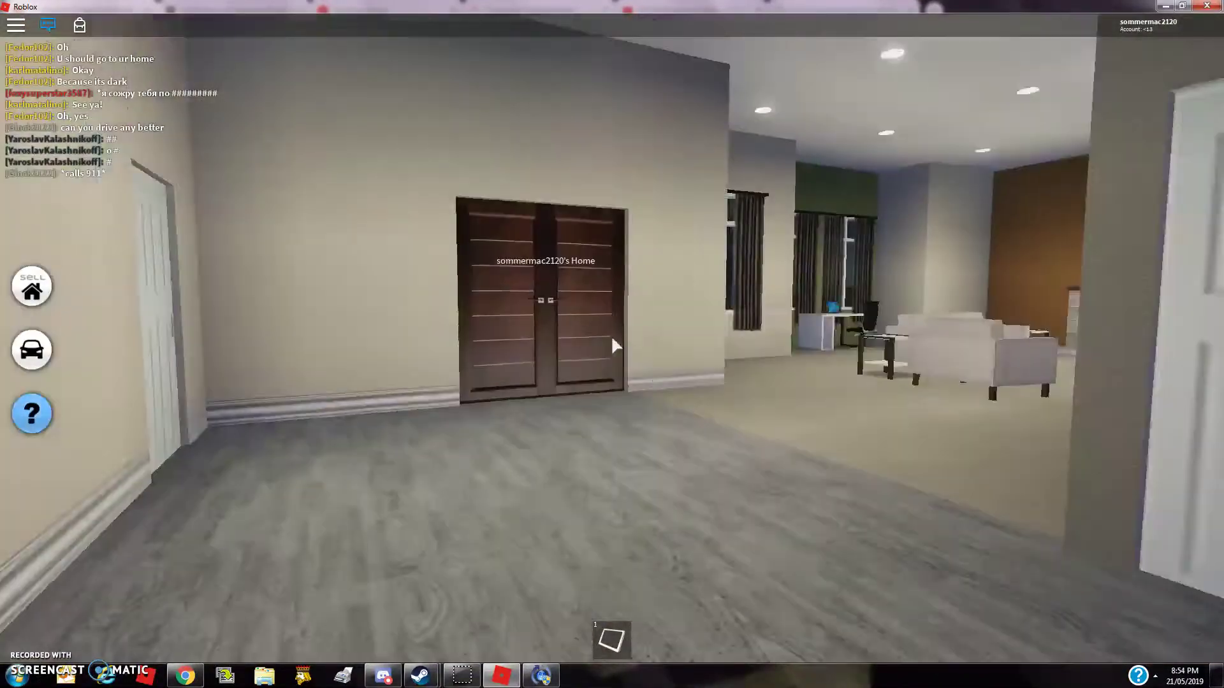
pyautogui.press('w')
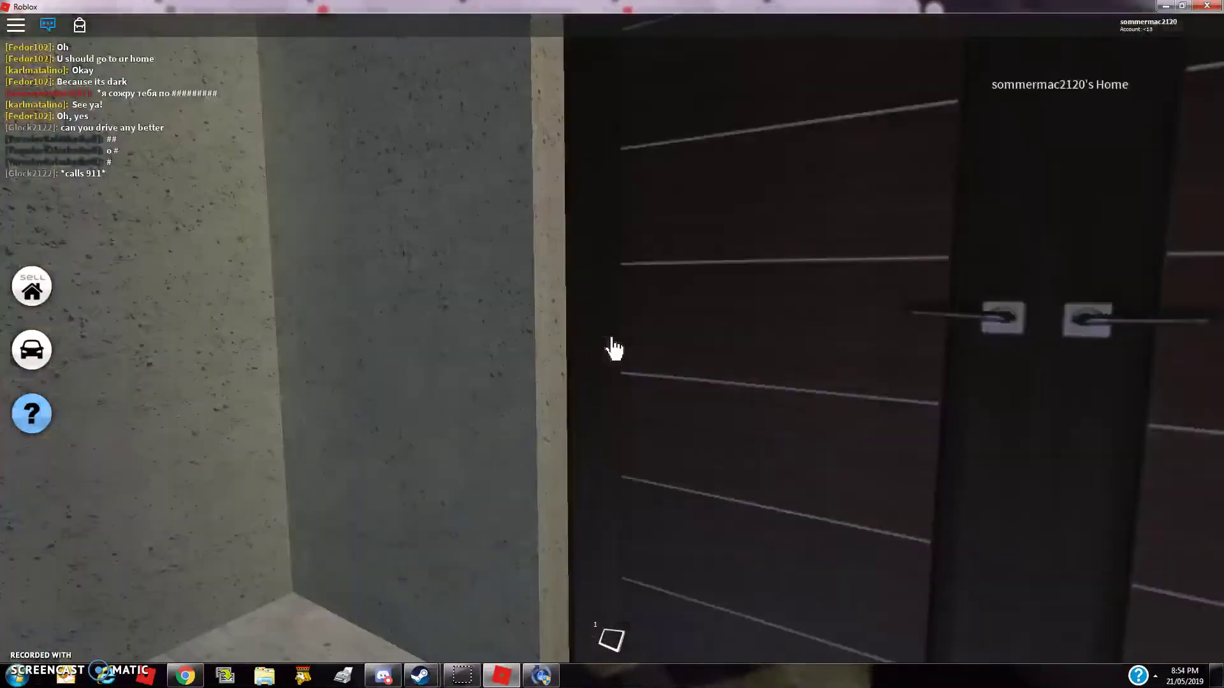
pyautogui.click(612, 347)
pyautogui.press('w')
pyautogui.moveTo(613, 347); pyautogui.dragTo(719, 345)
pyautogui.press('w')
# Board the pickup with E and reverse it out of the driveway onto the road.
pyautogui.press('e')
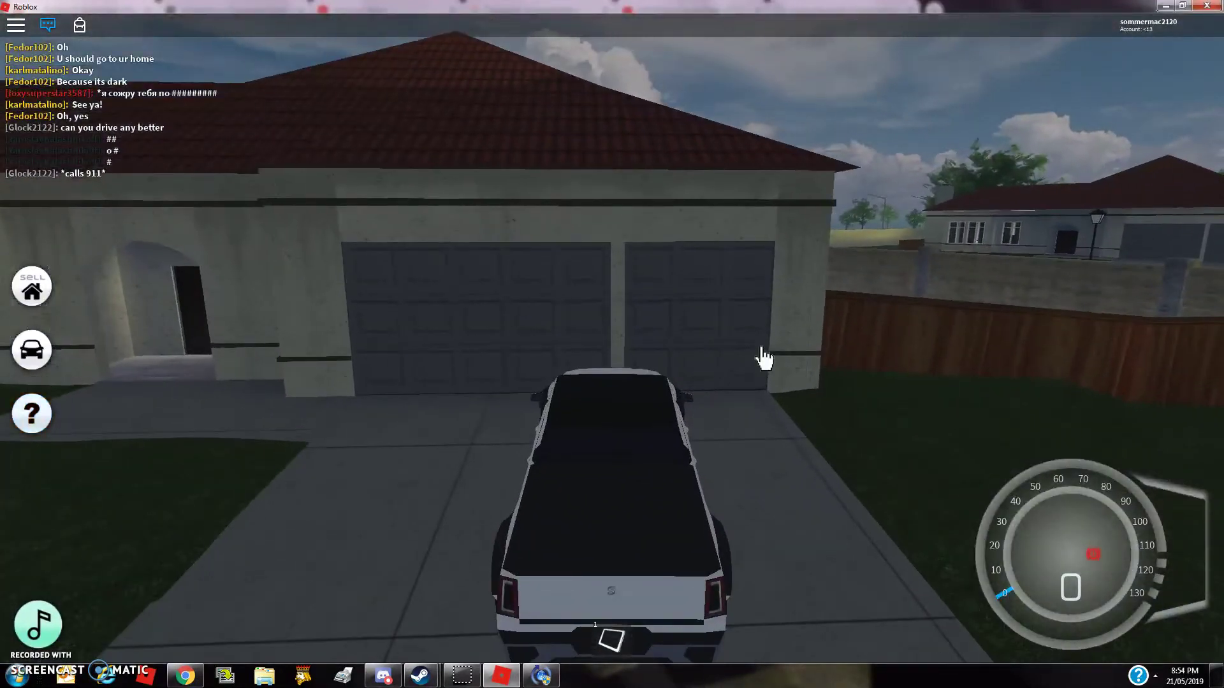
pyautogui.press('s')
pyautogui.moveTo(764, 359); pyautogui.dragTo(613, 230)
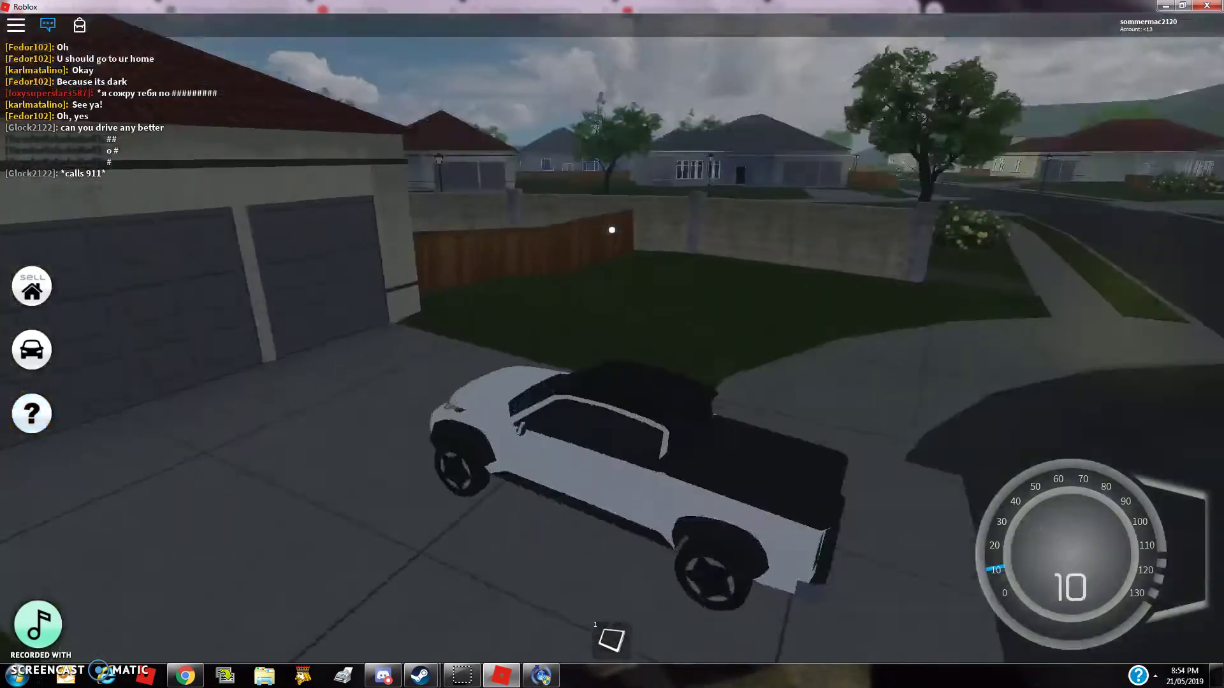
pyautogui.press('s')
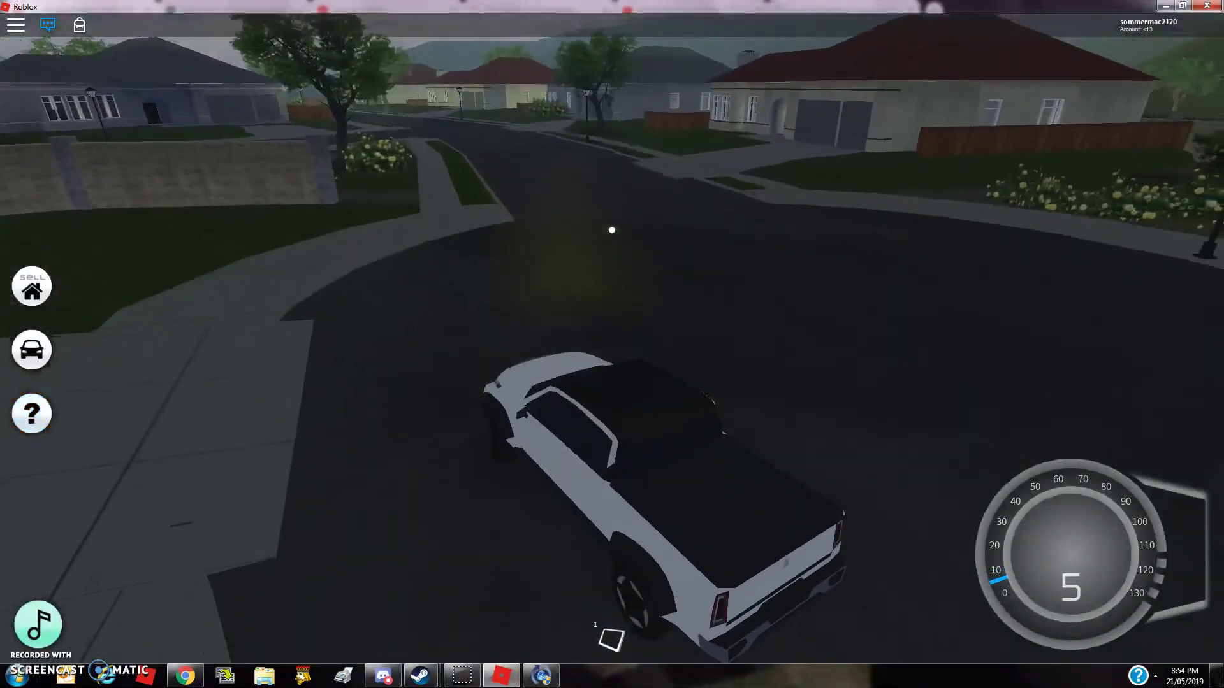
# Drive down the street, steering right, then turning left through the intersection.
pyautogui.press('w')
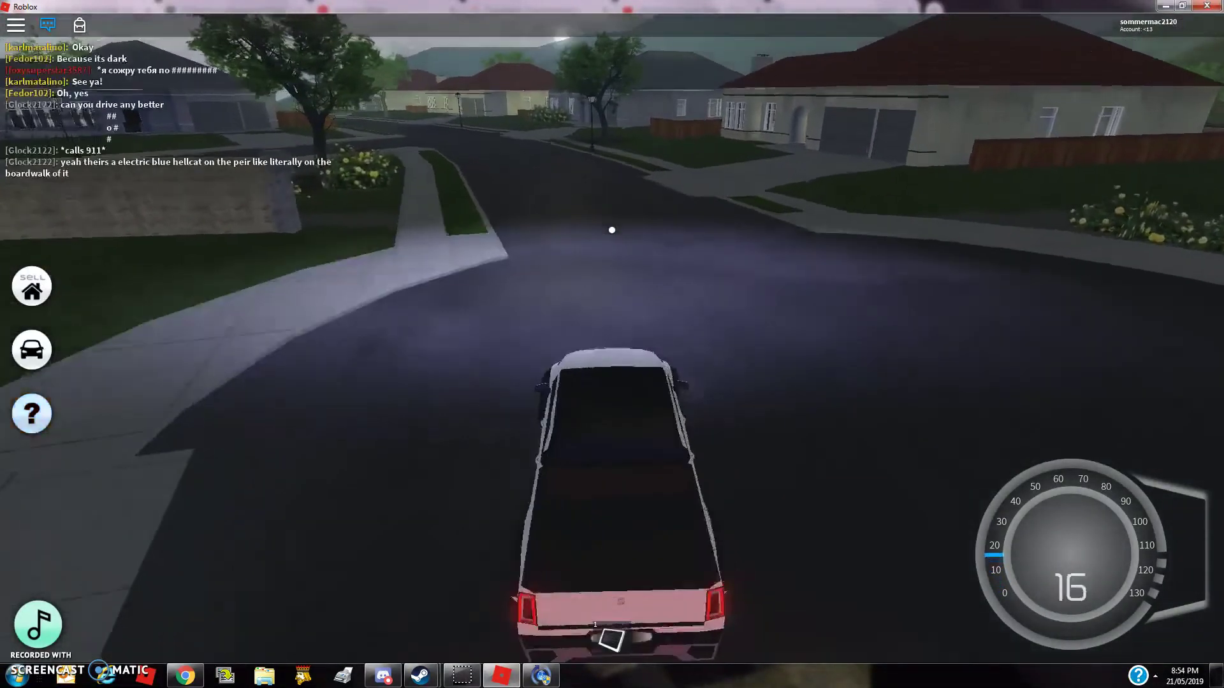
pyautogui.press('w')
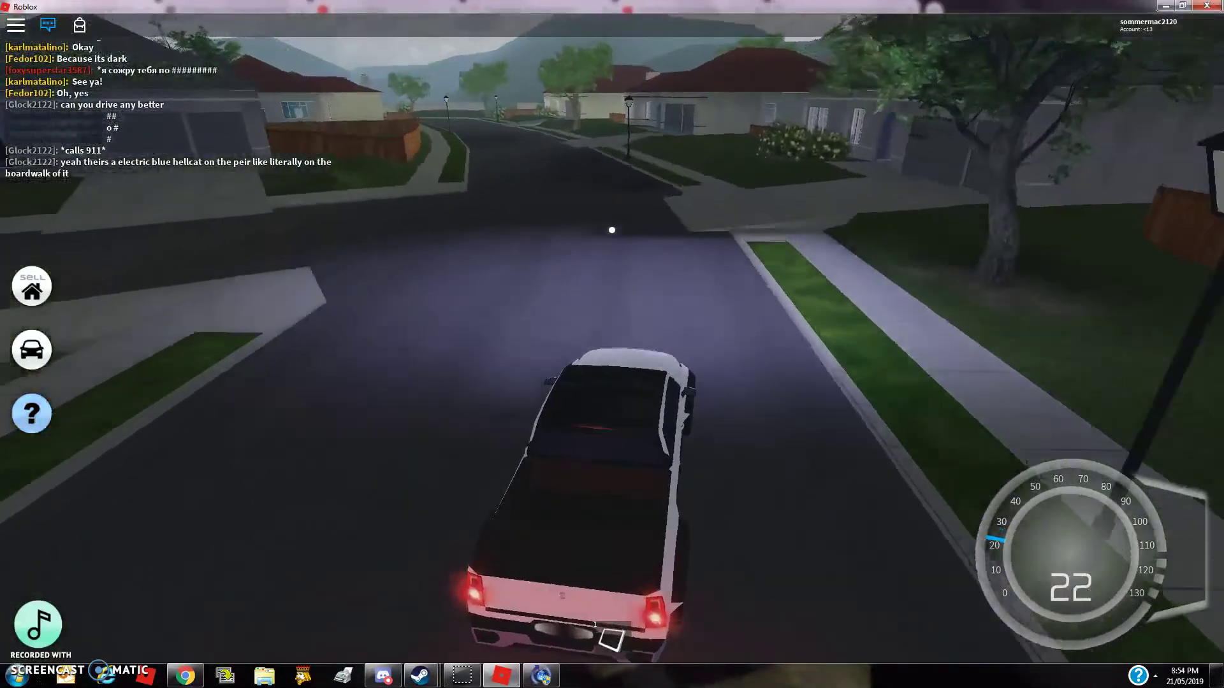
pyautogui.press('d')
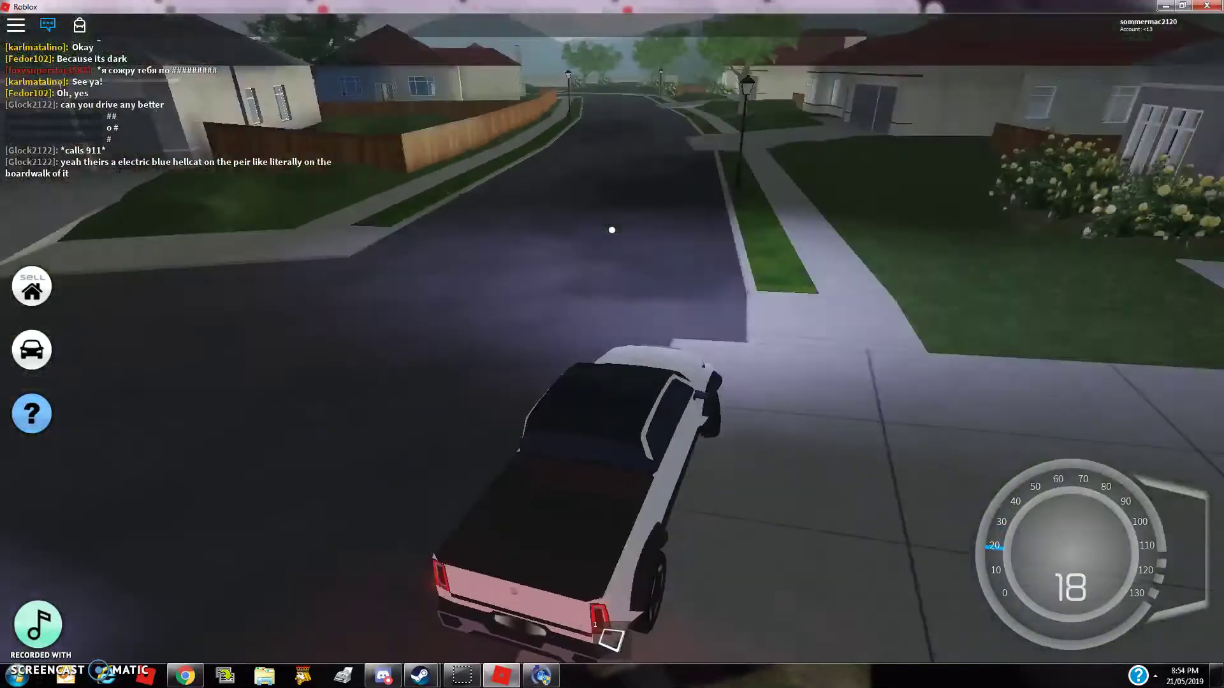
pyautogui.press('a')
pyautogui.press('w')
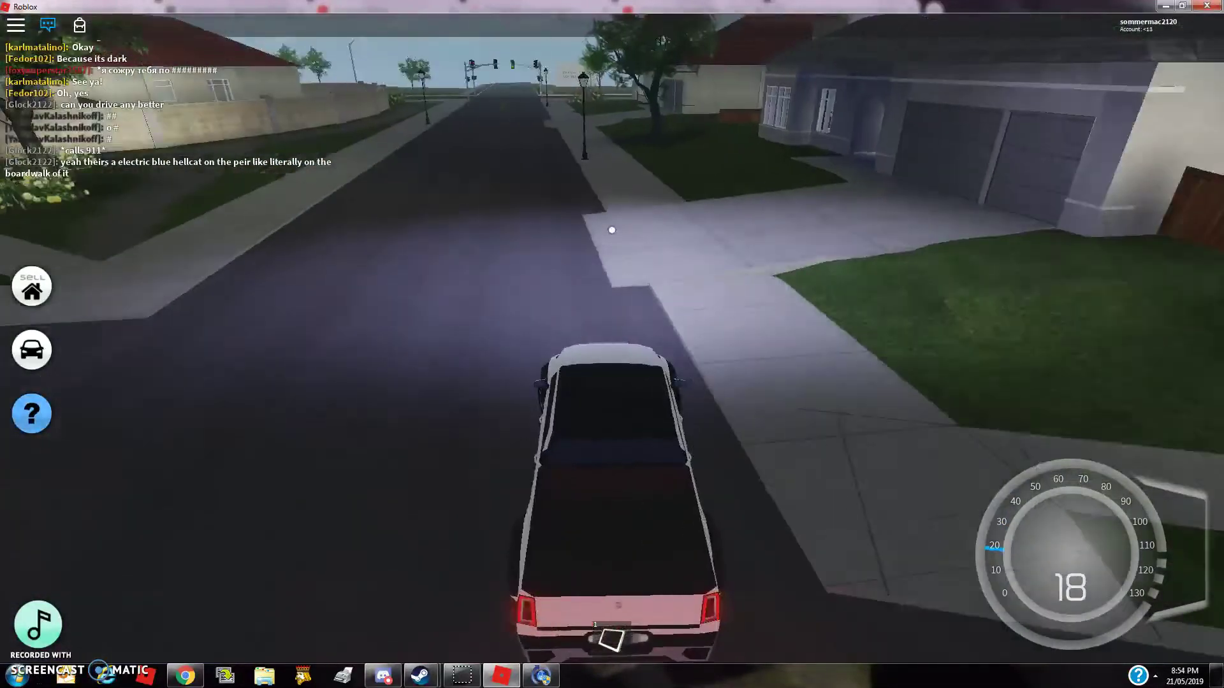
pyautogui.press('w')
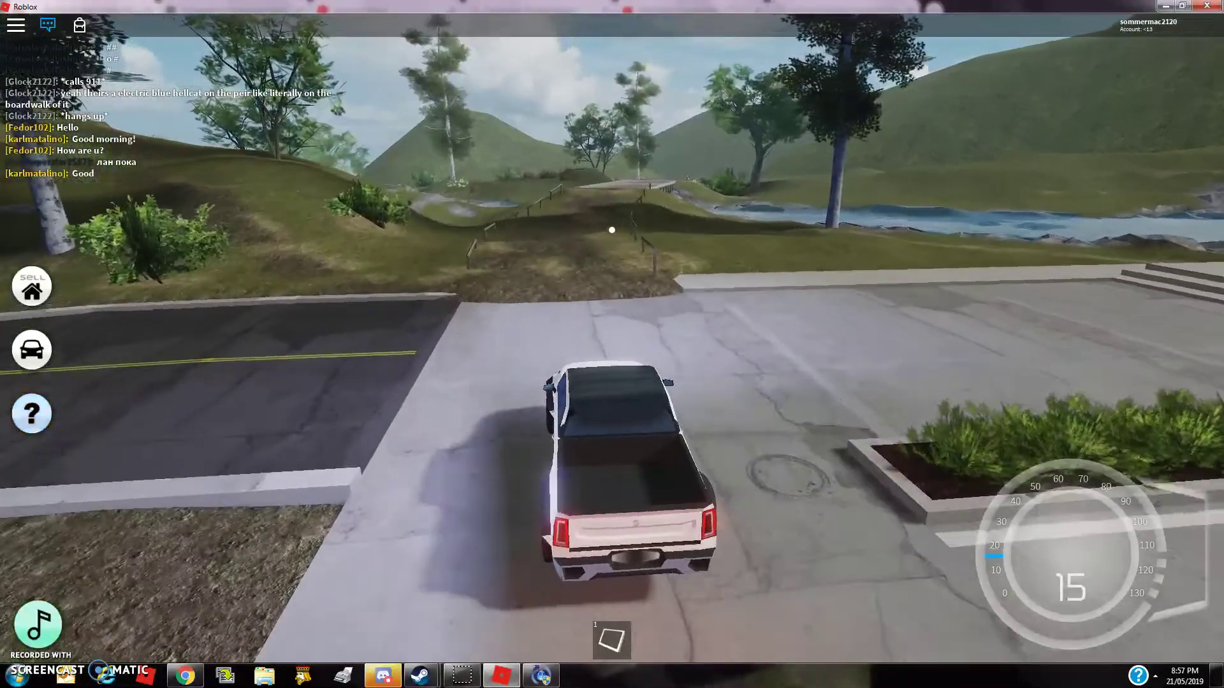
# Drive the pickup off the pavement, up the dirt ramp and across the stream bridge.
pyautogui.press('w')
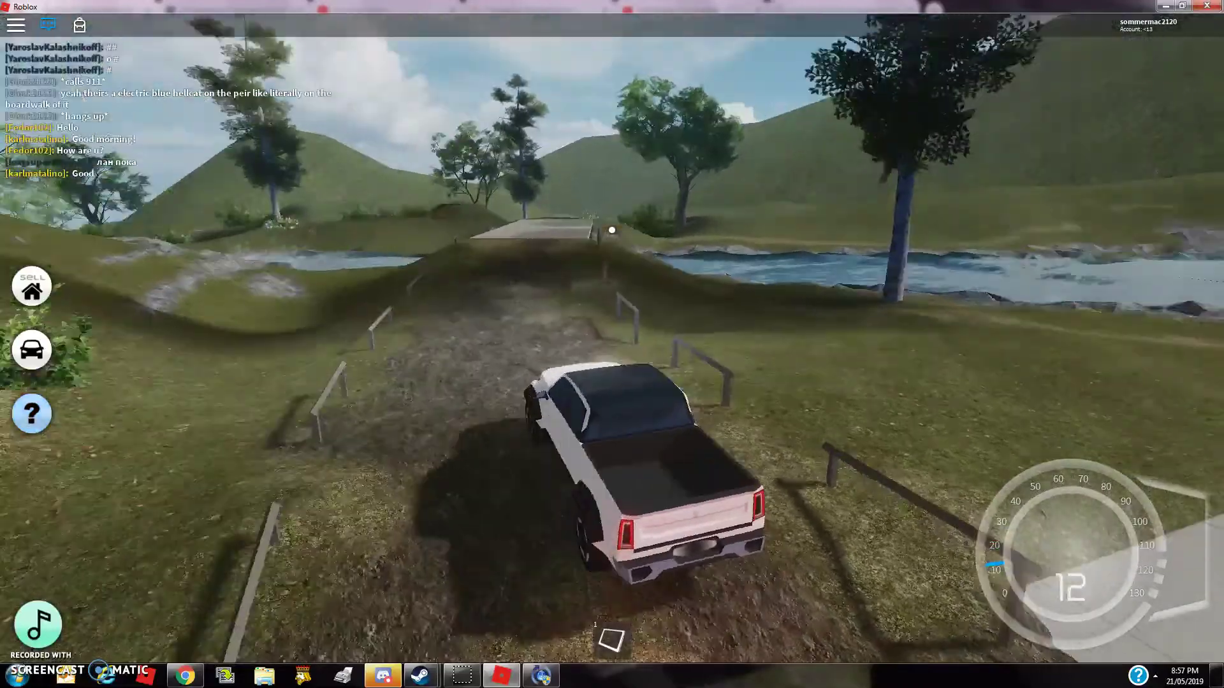
pyautogui.press('w')
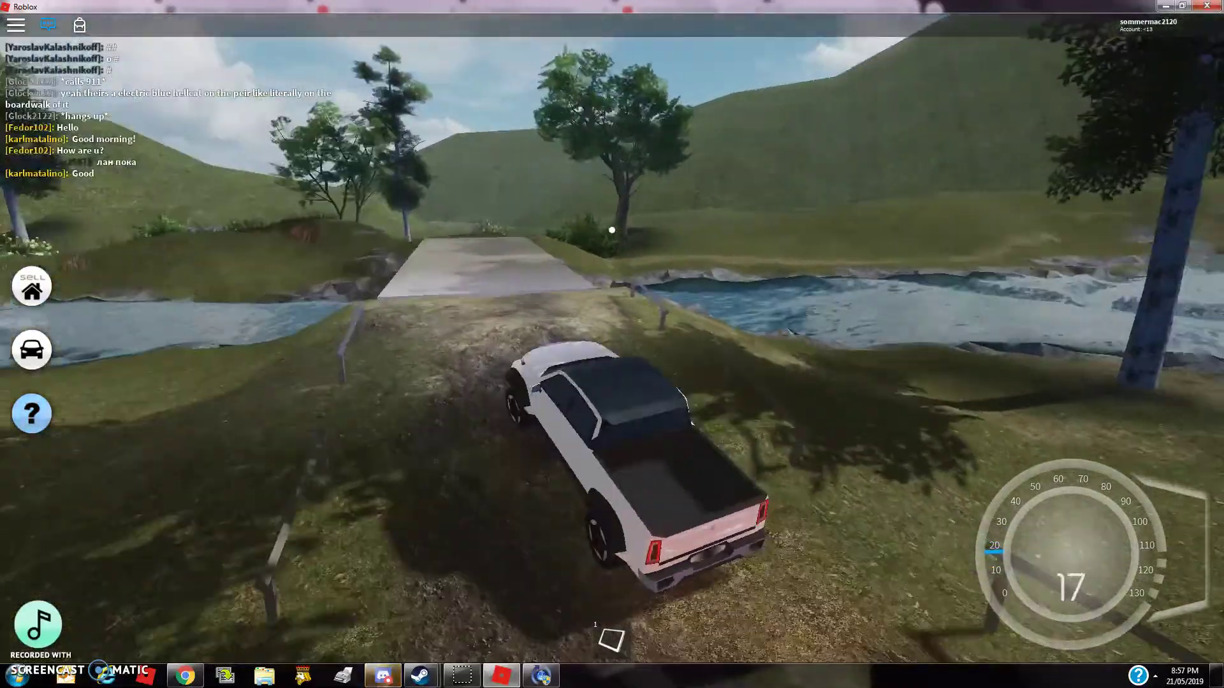
pyautogui.press('w')
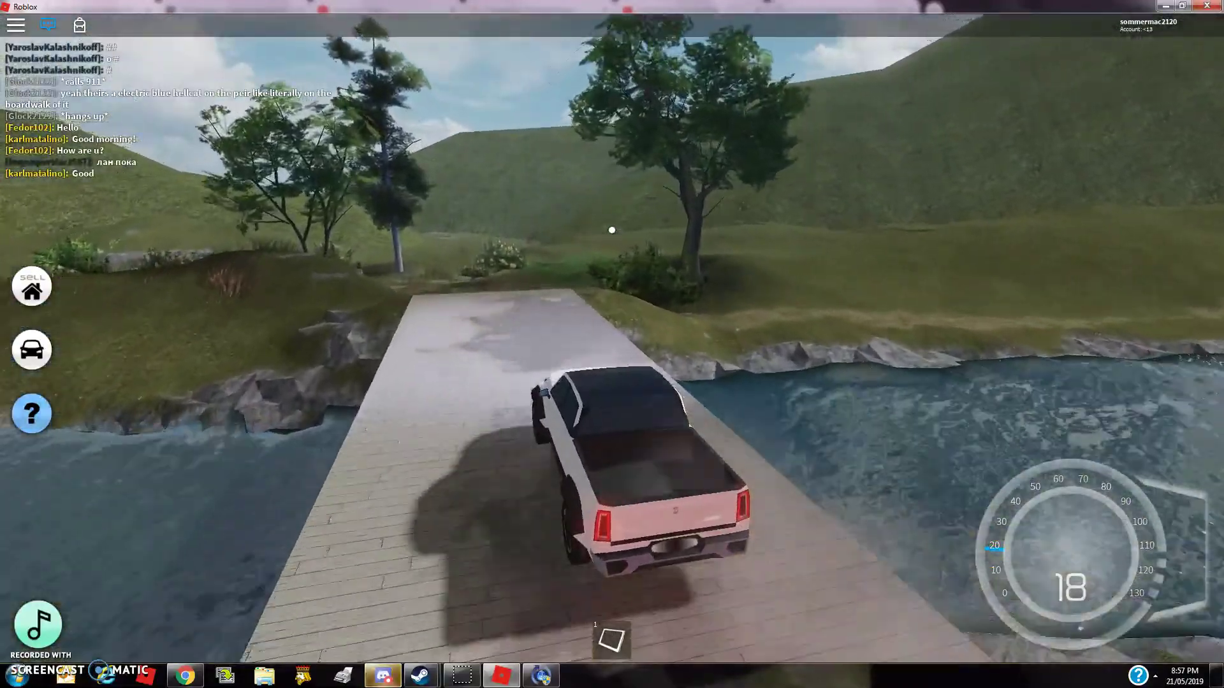
pyautogui.press('w')
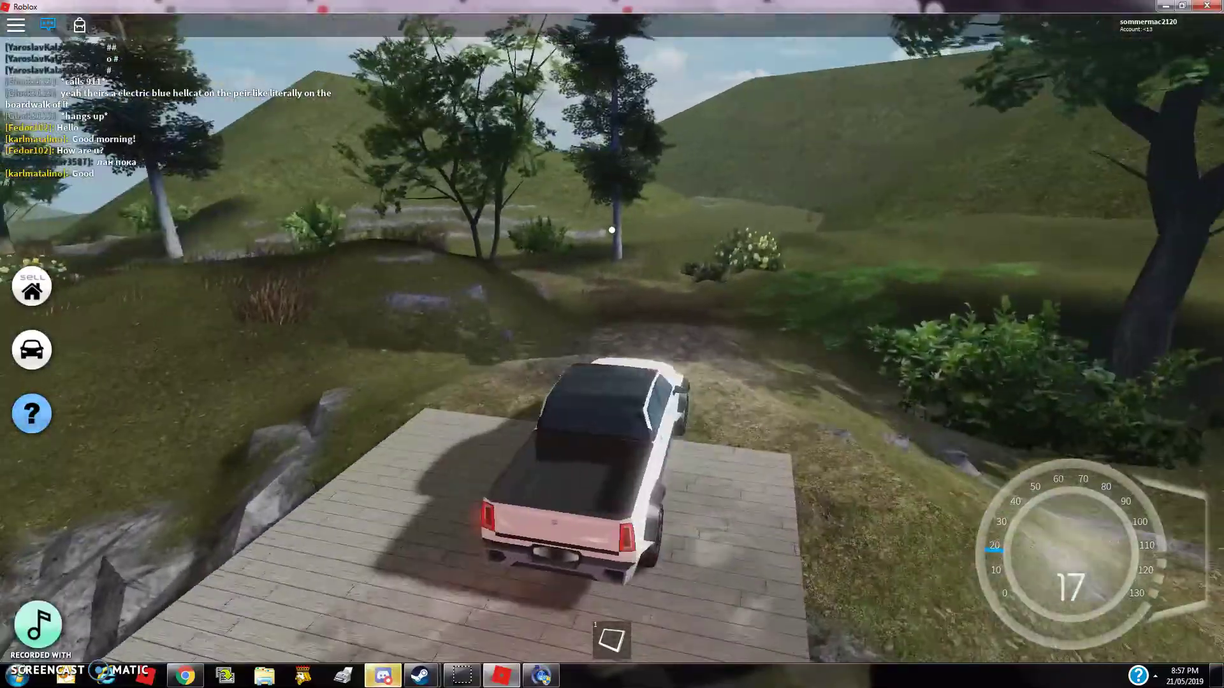
# Follow the winding dirt trail uphill and stop the truck at the ravine bridge edge.
pyautogui.press('w')
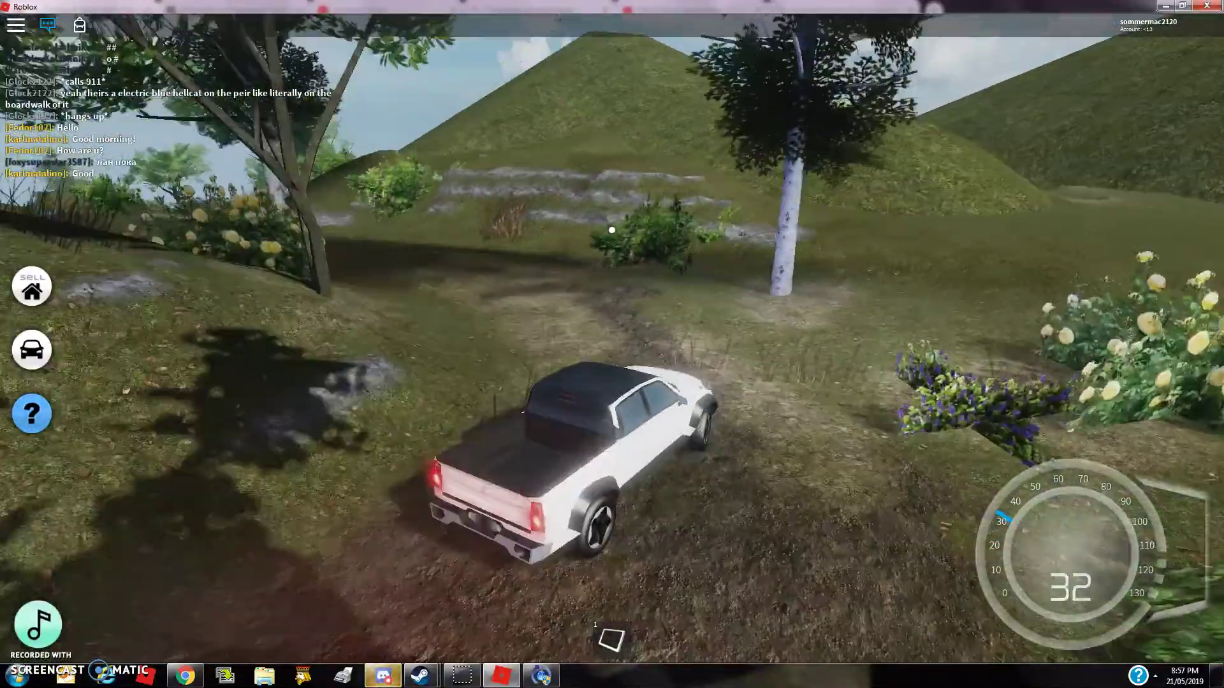
pyautogui.press('w')
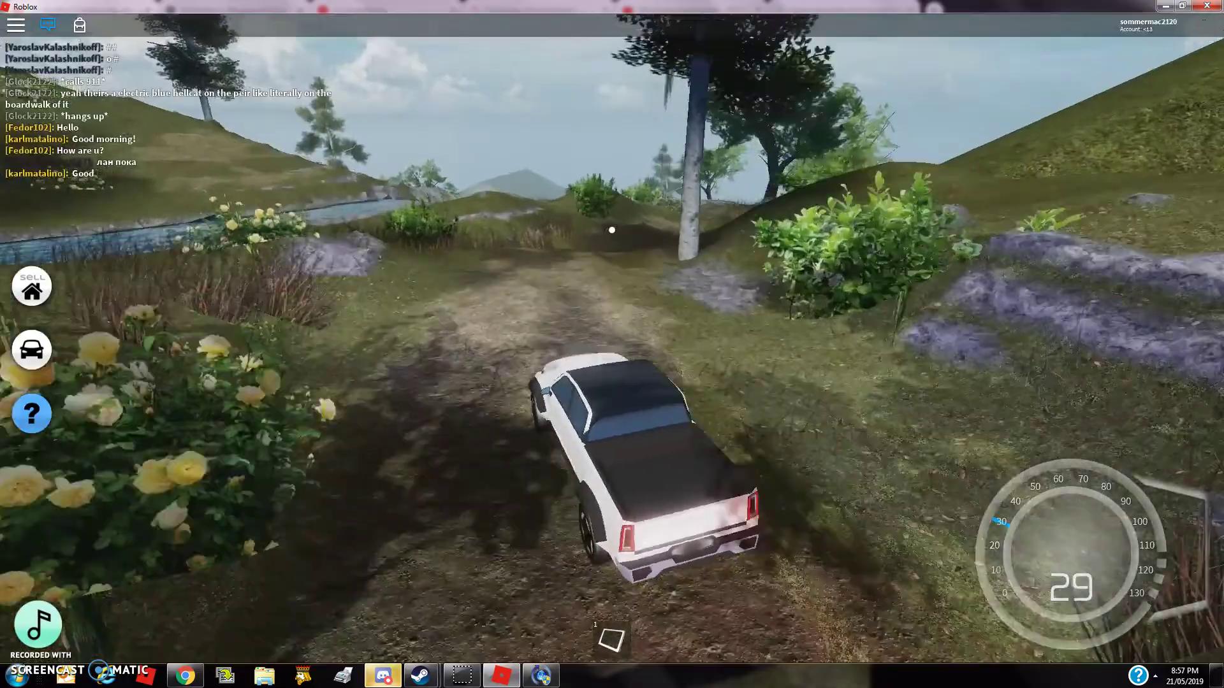
pyautogui.press('w')
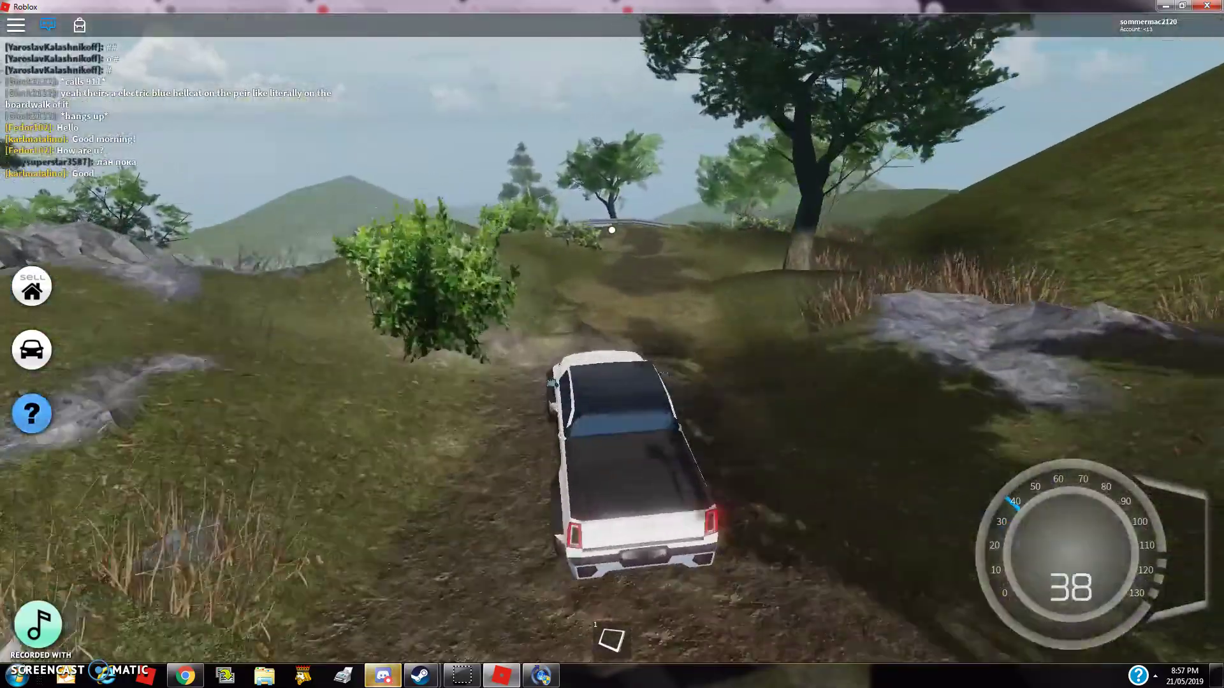
pyautogui.press('w')
pyautogui.press('d')
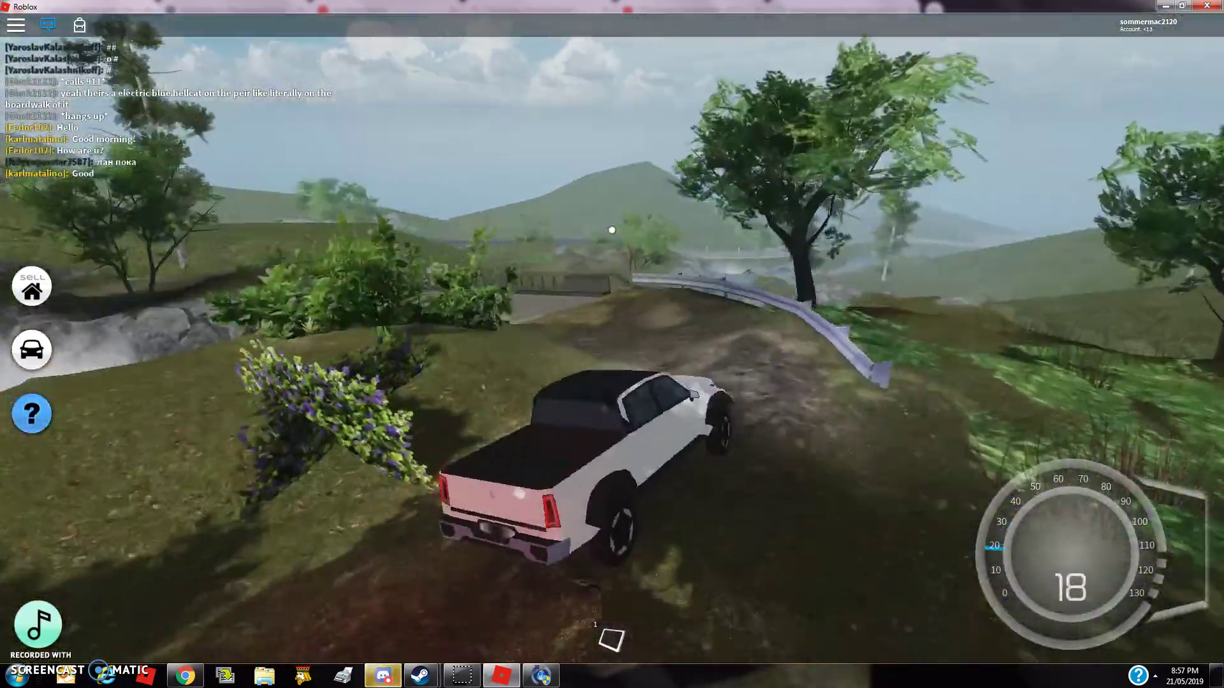
pyautogui.press('w')
pyautogui.press('a')
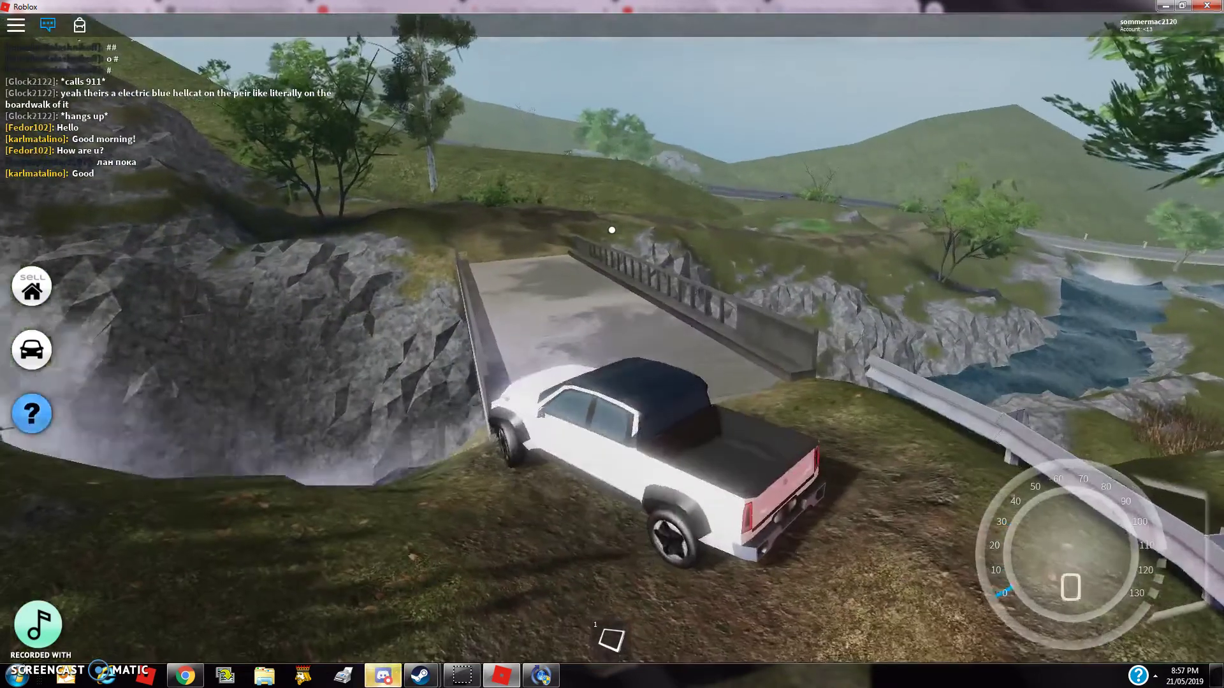
# Orbit the camera around the stopped truck, then exit onto the bridge.
pyautogui.moveTo(382, 344); pyautogui.dragTo(765, 345)
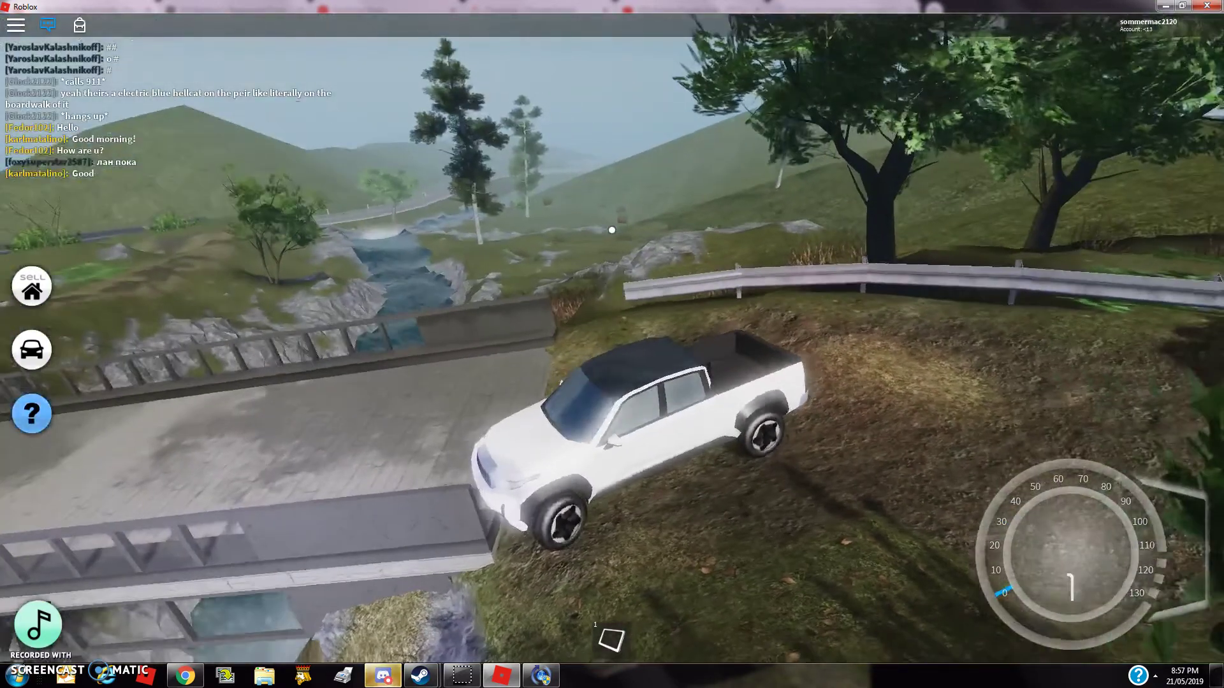
pyautogui.moveTo(478, 344); pyautogui.dragTo(670, 345)
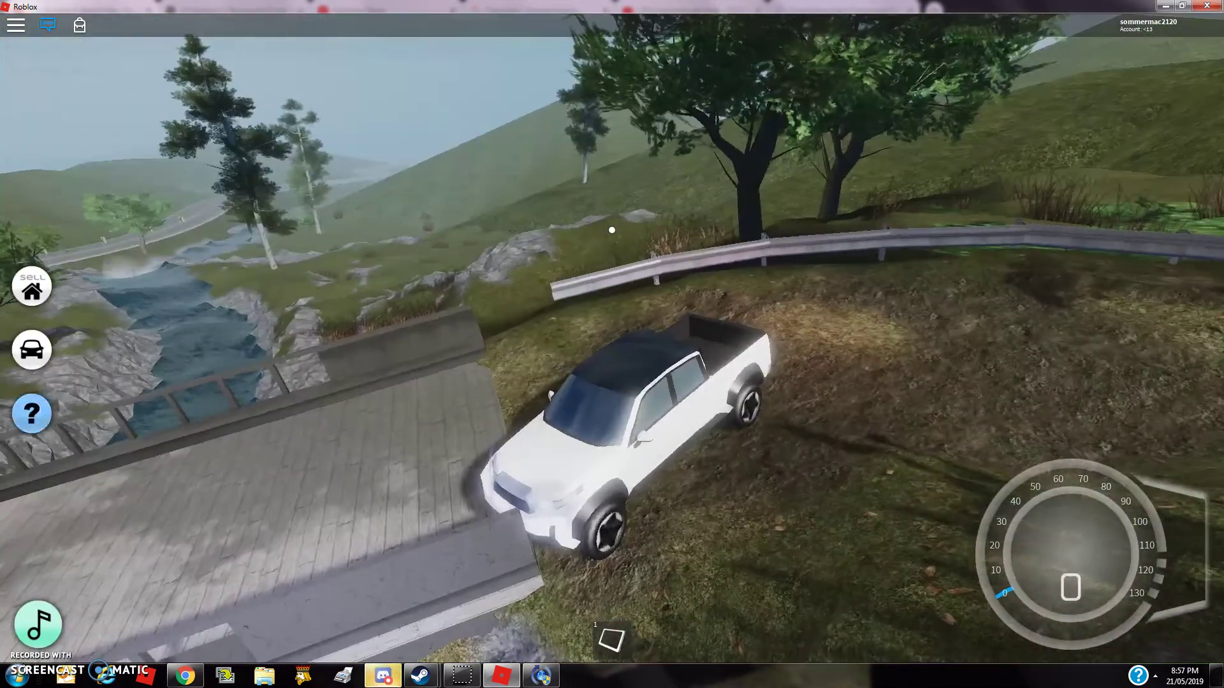
pyautogui.moveTo(383, 345); pyautogui.dragTo(765, 345)
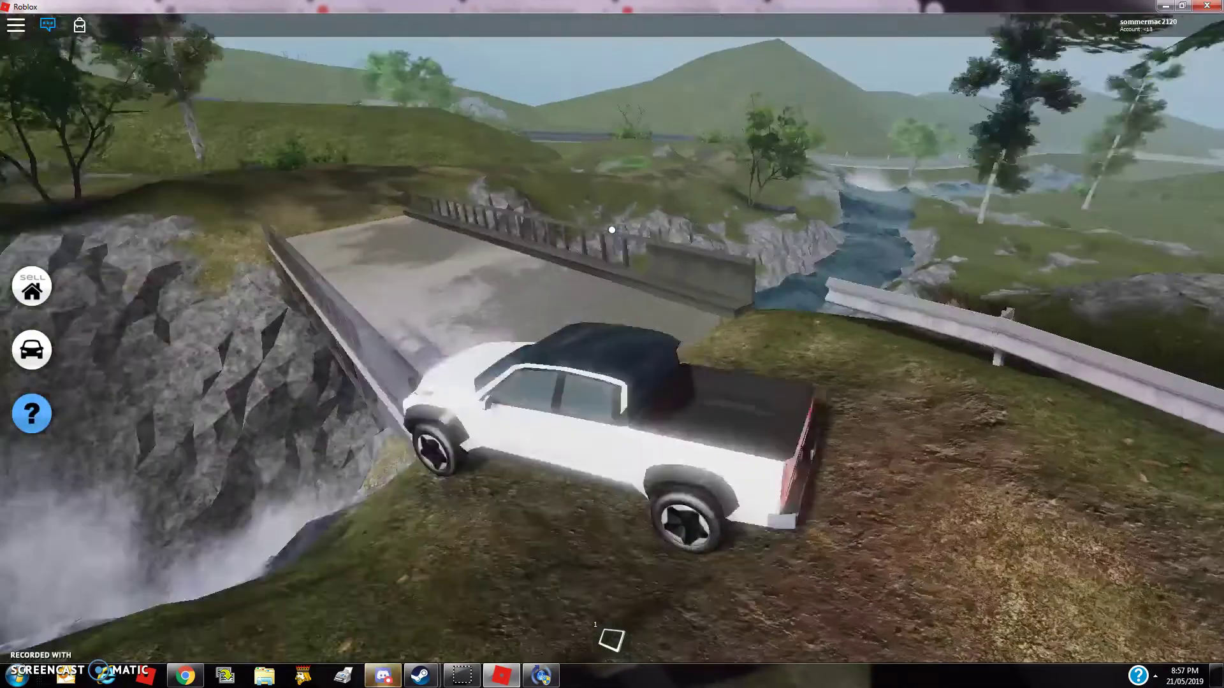
pyautogui.moveTo(383, 345); pyautogui.dragTo(765, 345)
pyautogui.press('space')
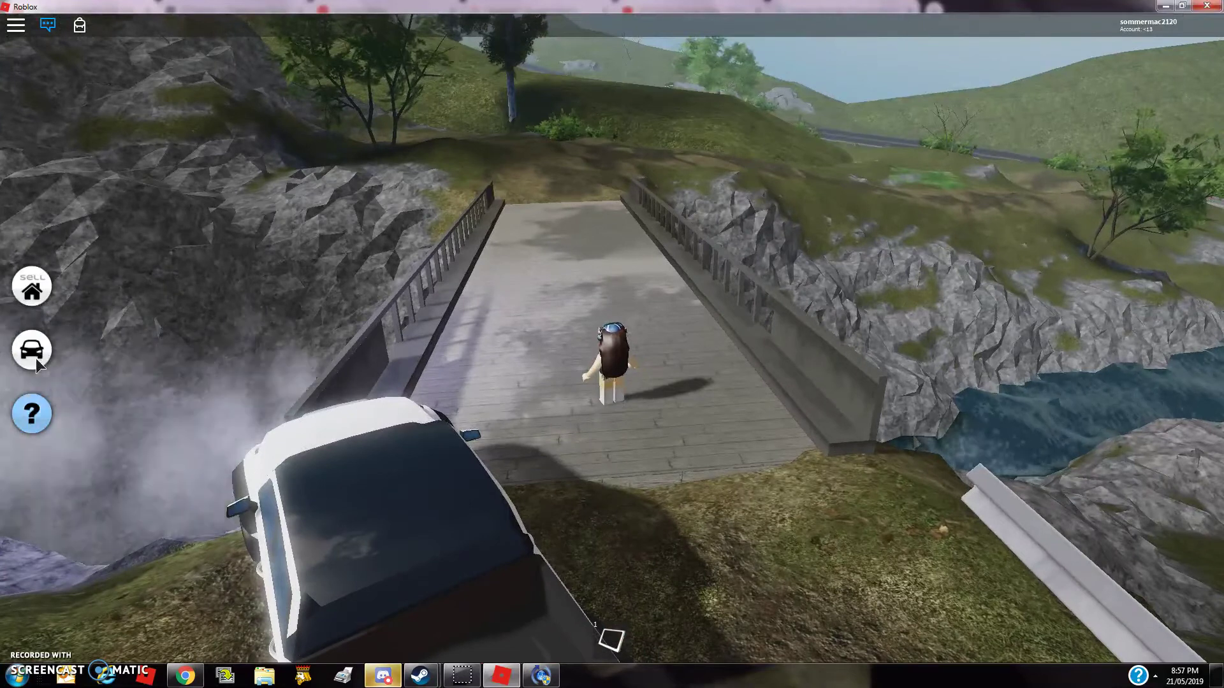
# Open and close the Vehicle Menu, rotate the camera, and walk along the bridge past the debris.
pyautogui.click(32, 350)
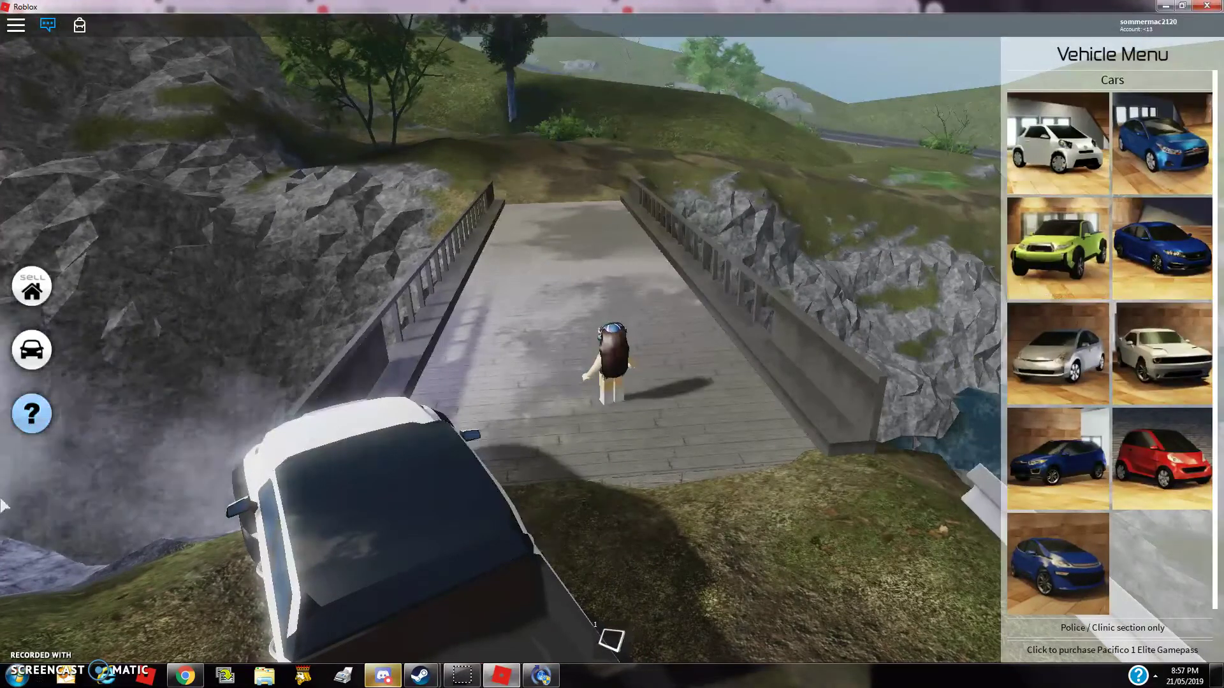
pyautogui.click(32, 349)
pyautogui.press('/')
pyautogui.moveTo(477, 105); pyautogui.dragTo(612, 229)
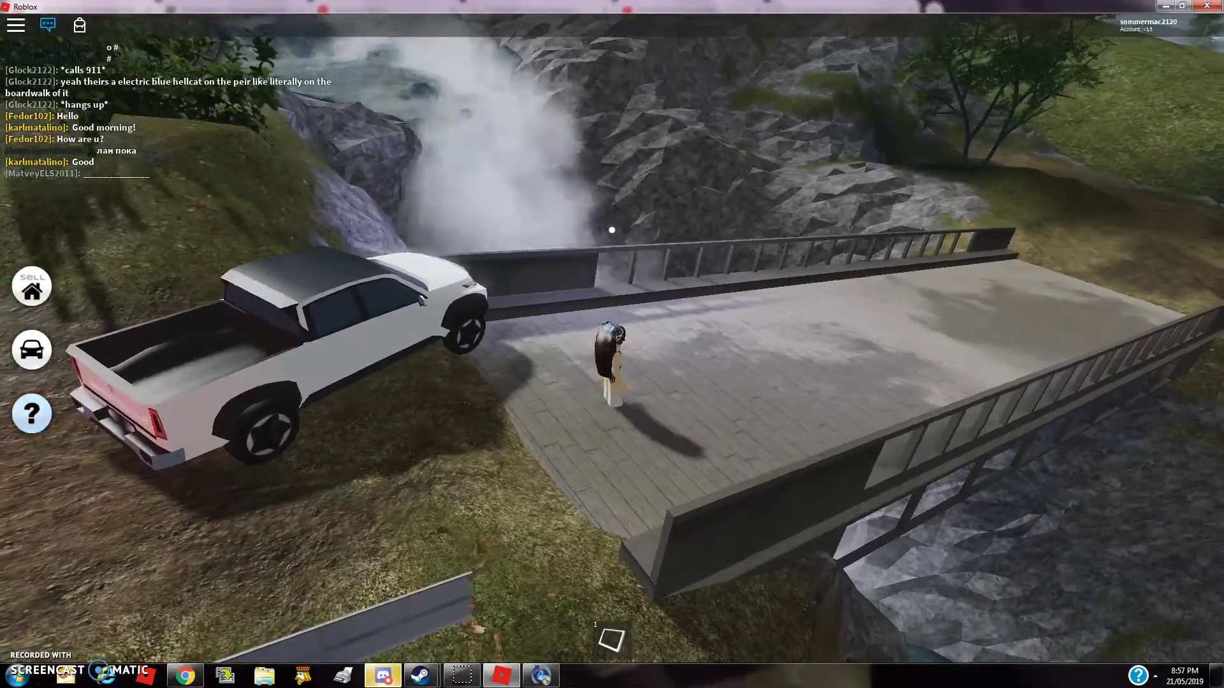
pyautogui.moveTo(612, 230); pyautogui.dragTo(574, 239)
pyautogui.press('w')
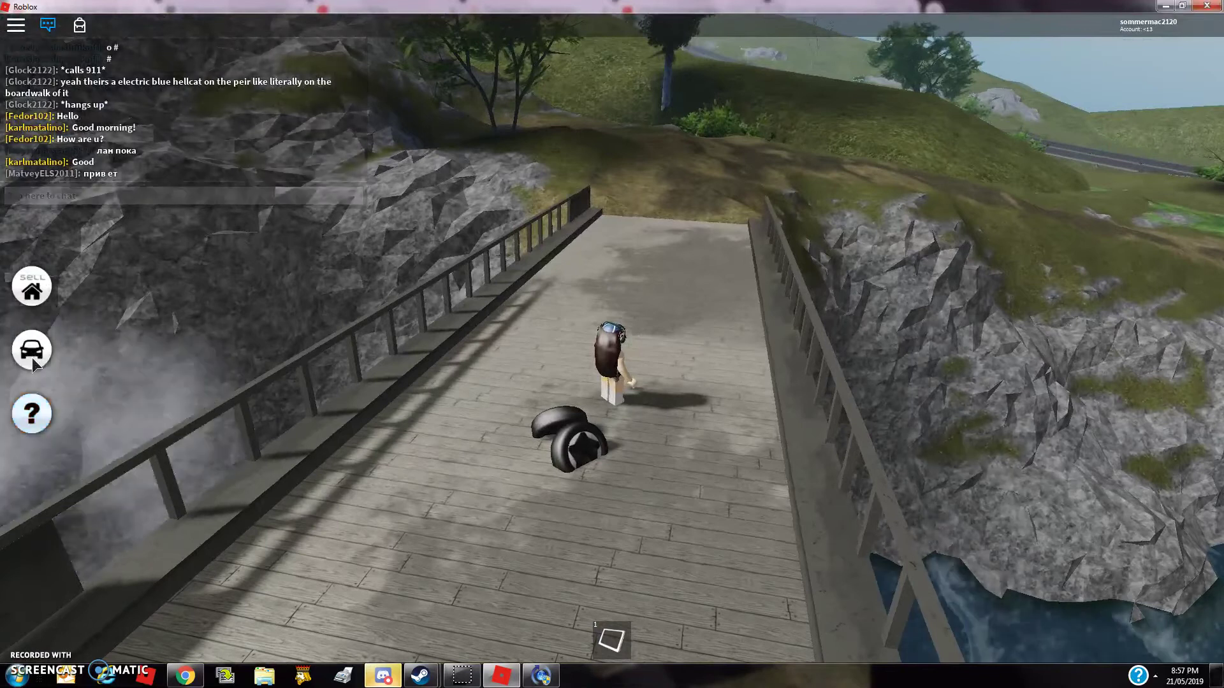
# Spawn a white SUV, then the white pickup truck, from the Vehicle Menu and view it from behind.
pyautogui.click(32, 351)
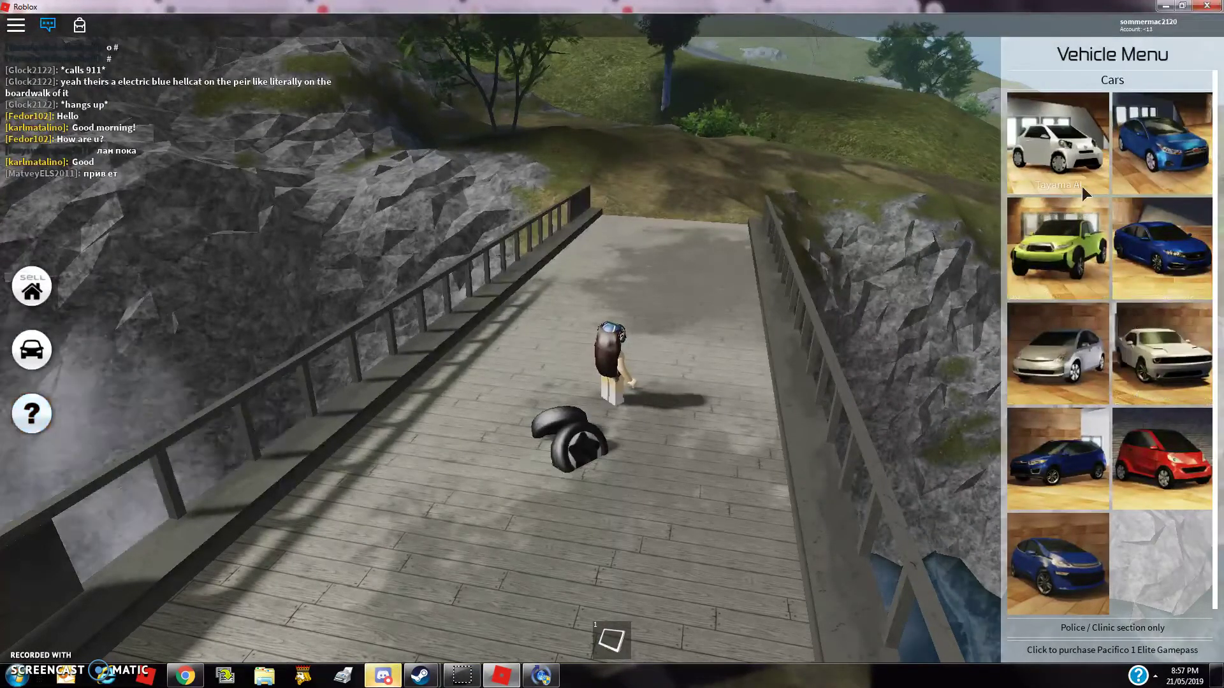
pyautogui.click(1070, 468)
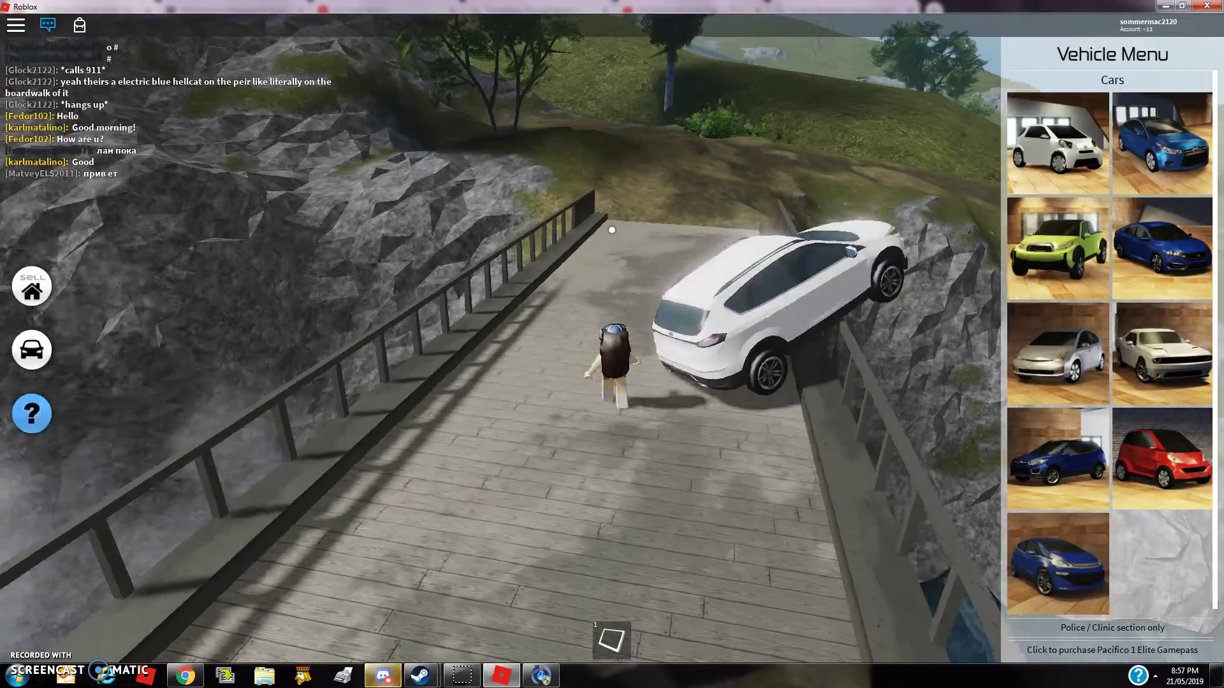
pyautogui.moveTo(335, 383); pyautogui.dragTo(668, 458)
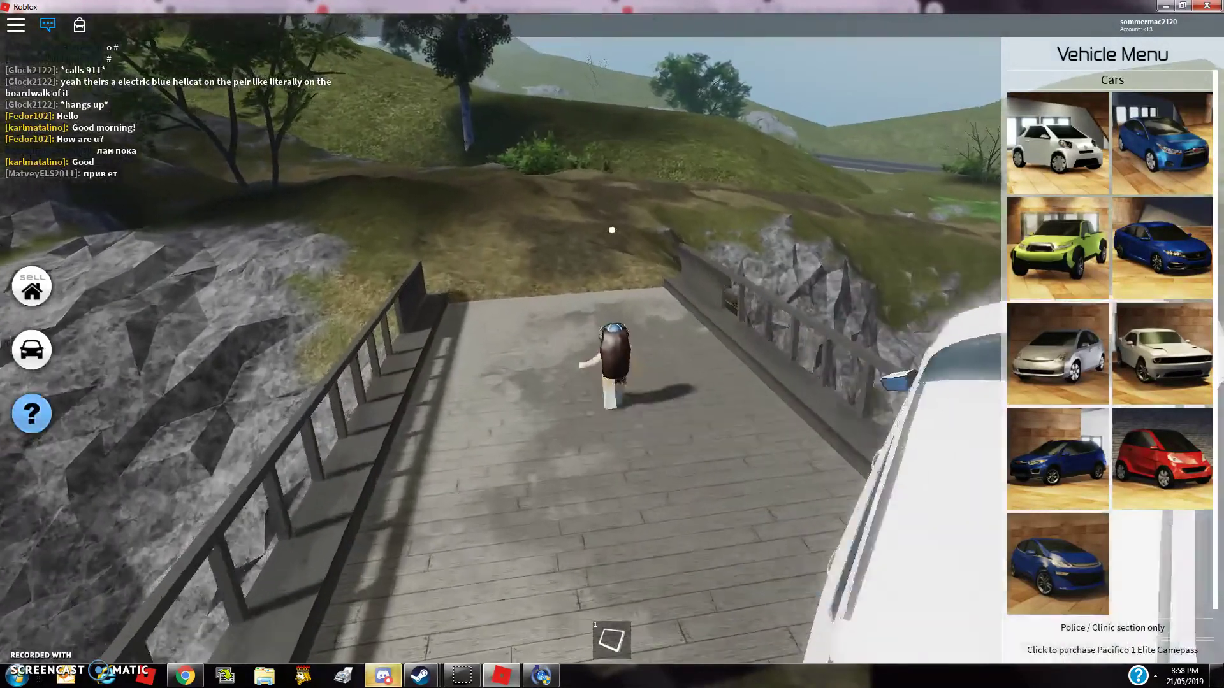
pyautogui.moveTo(612, 230); pyautogui.dragTo(650, 348)
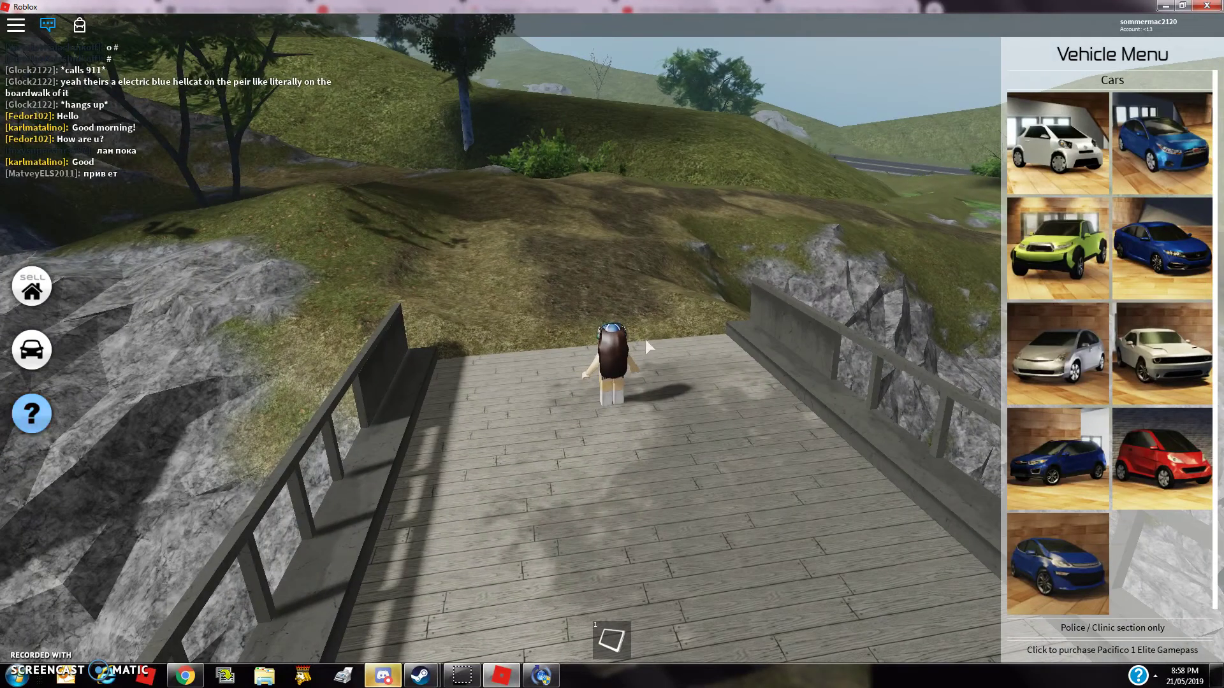
pyautogui.click(1053, 280)
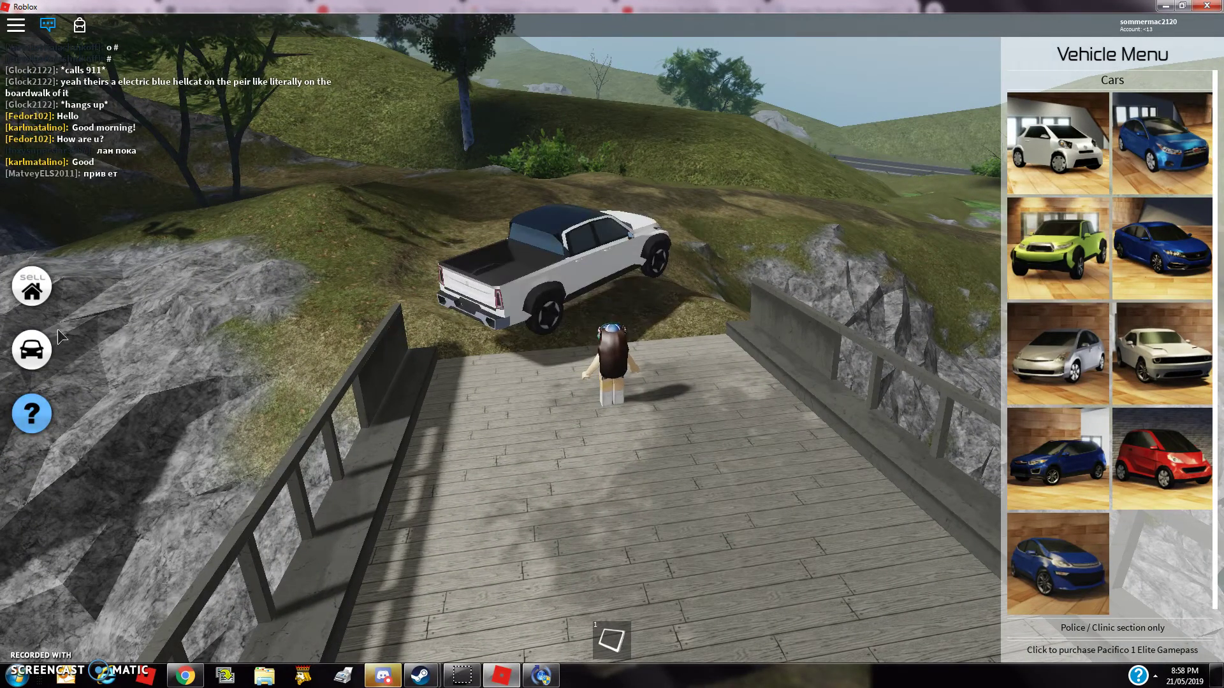
pyautogui.moveTo(612, 231); pyautogui.dragTo(612, 231)
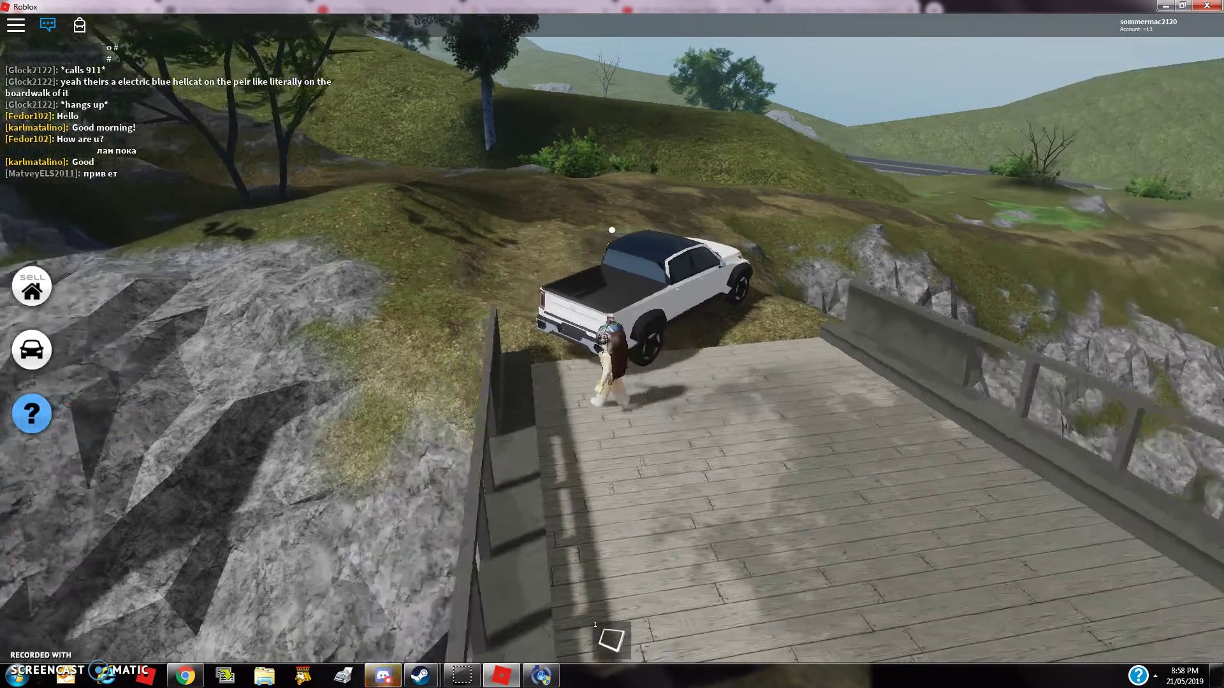
# Board the white pickup, drive it off the cliff into the river ravine, then switch to Chrome.
pyautogui.press('w')
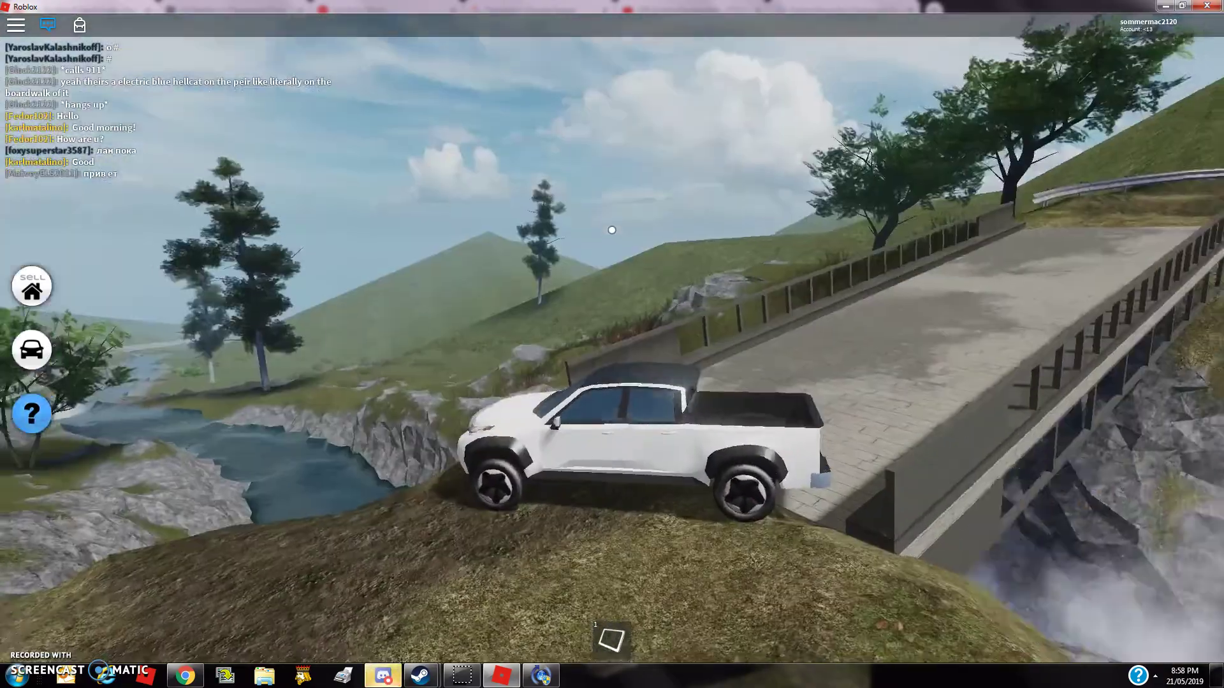
pyautogui.press('e')
pyautogui.press('w')
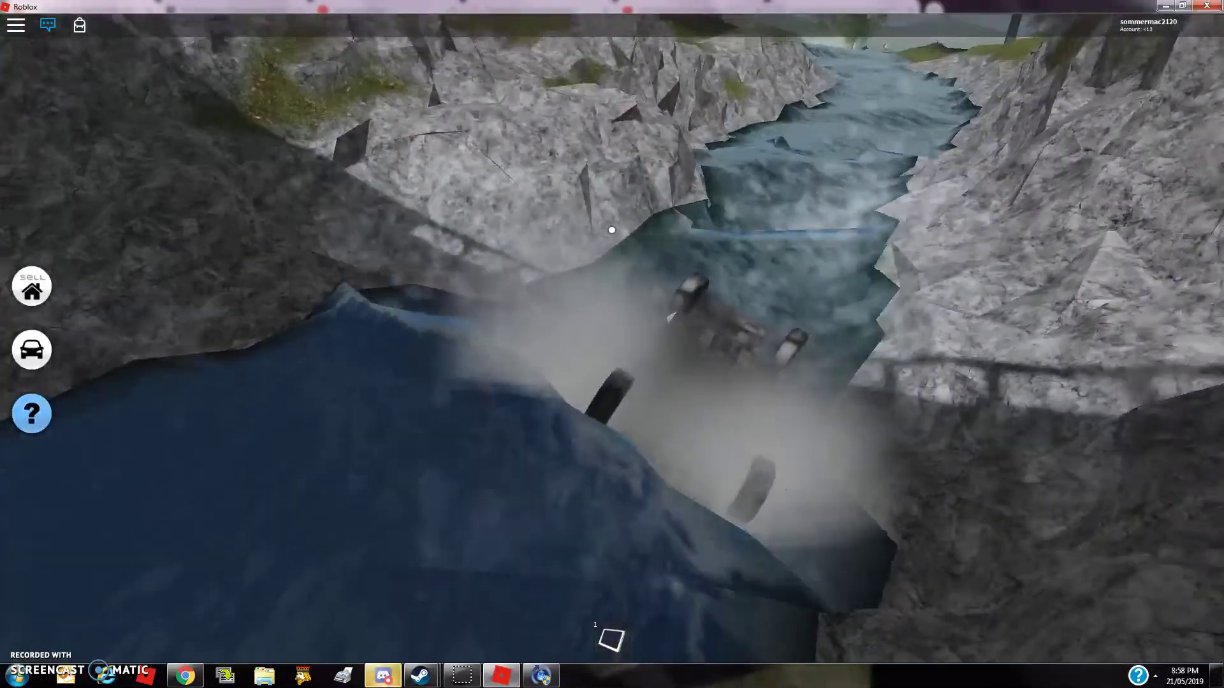
pyautogui.hotkey('alt', 'Tab')
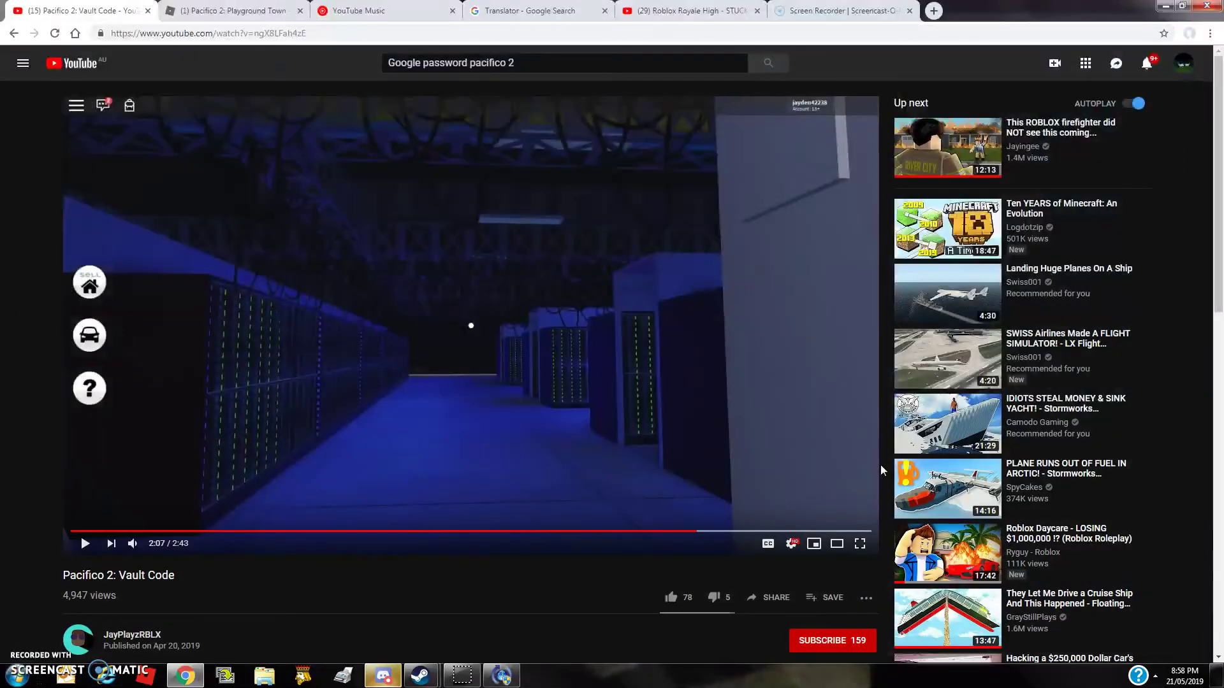
# Bring up the Pacifico 2: Playground Town tab in Chrome, then switch to Discord.
pyautogui.click(240, 11)
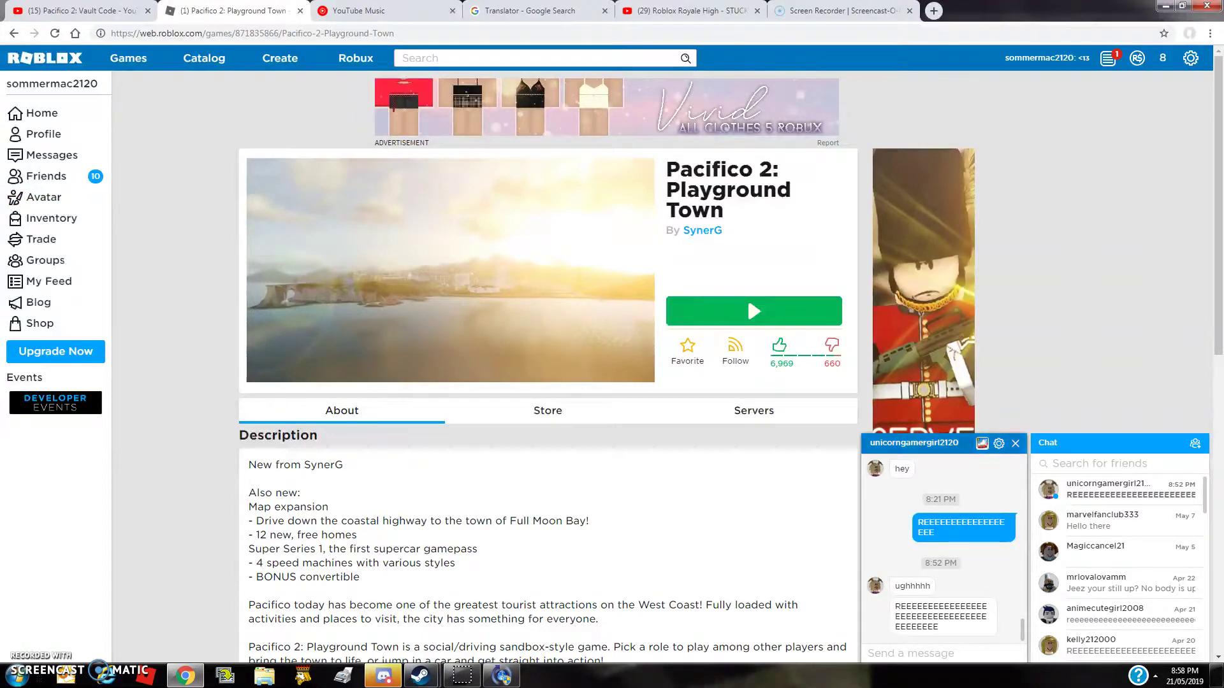
pyautogui.click(384, 676)
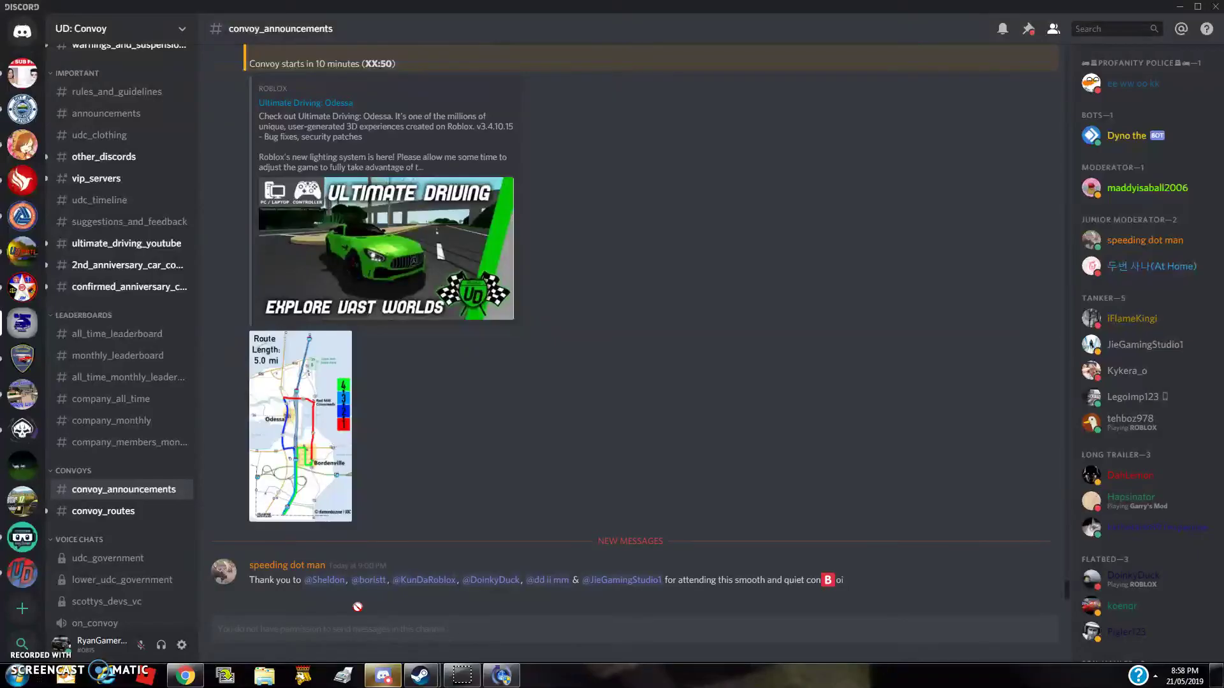
pyautogui.click(22, 465)
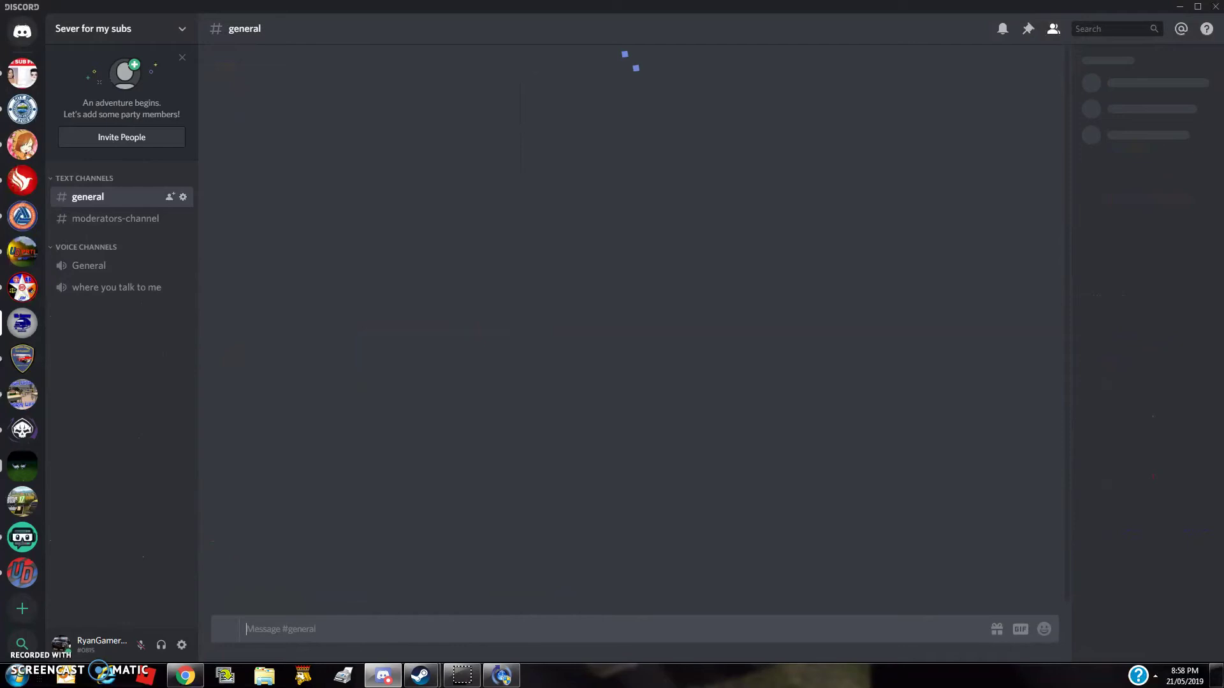
pyautogui.click(116, 219)
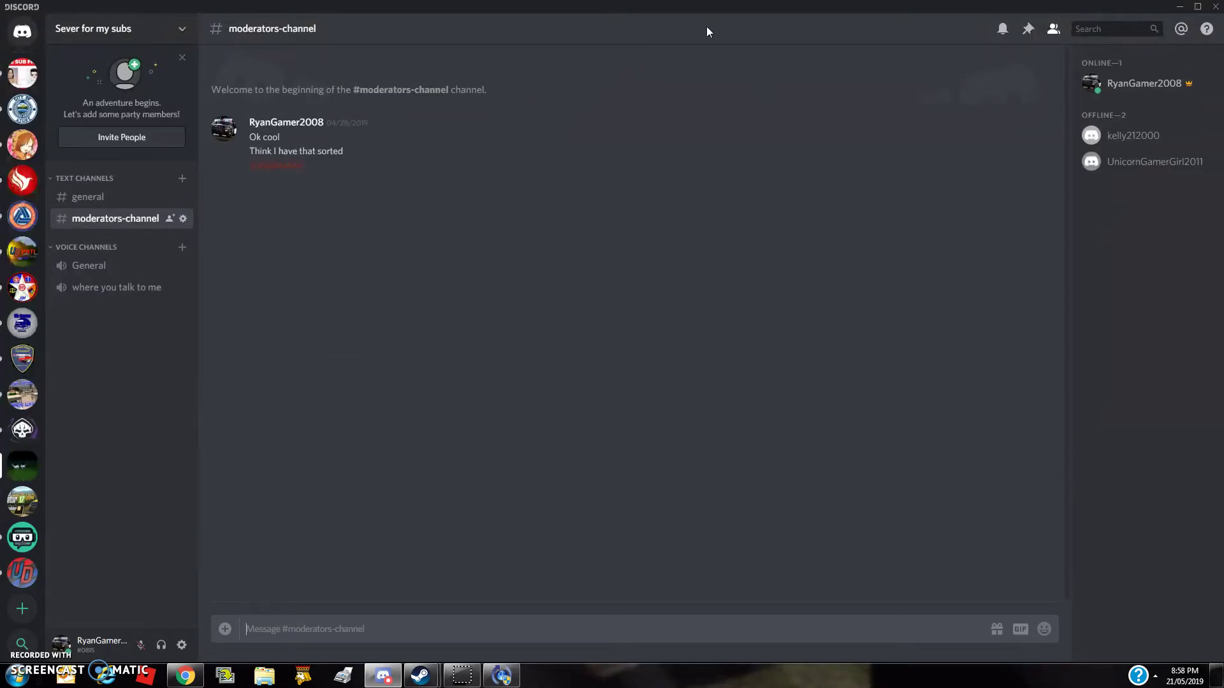
pyautogui.click(286, 123)
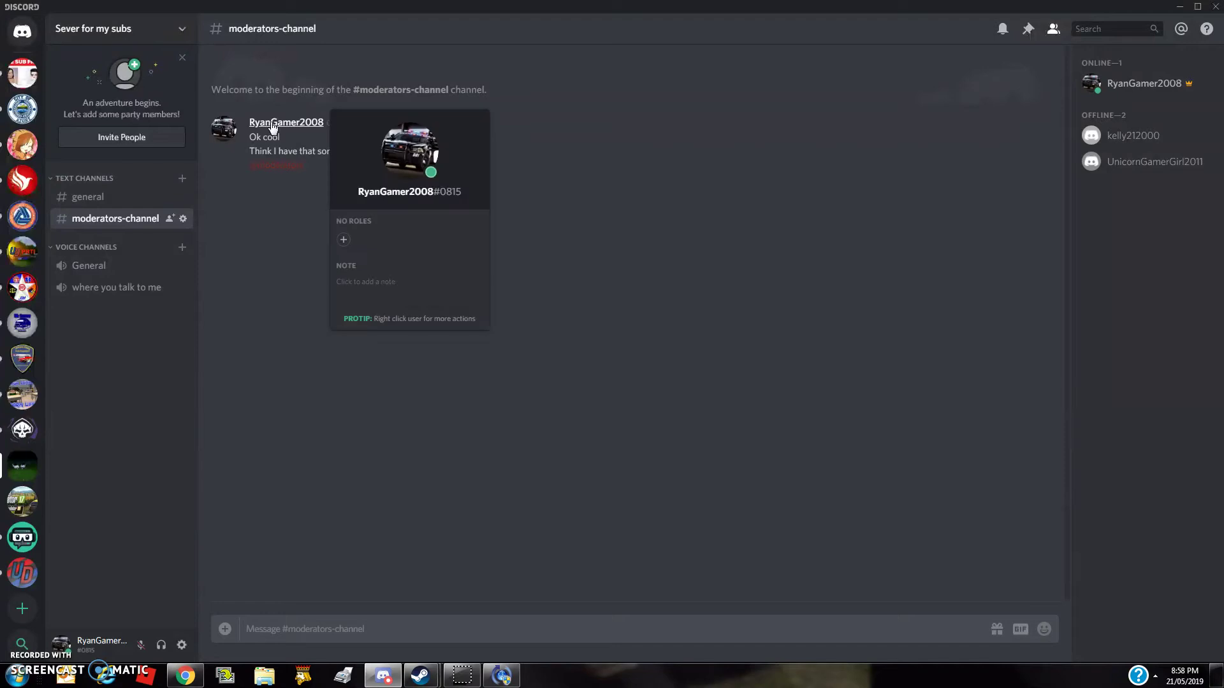
pyautogui.click(343, 240)
pyautogui.click(300, 302)
# Reopen and dismiss the role list twice without adding roles, then close the profile card.
pyautogui.click(401, 239)
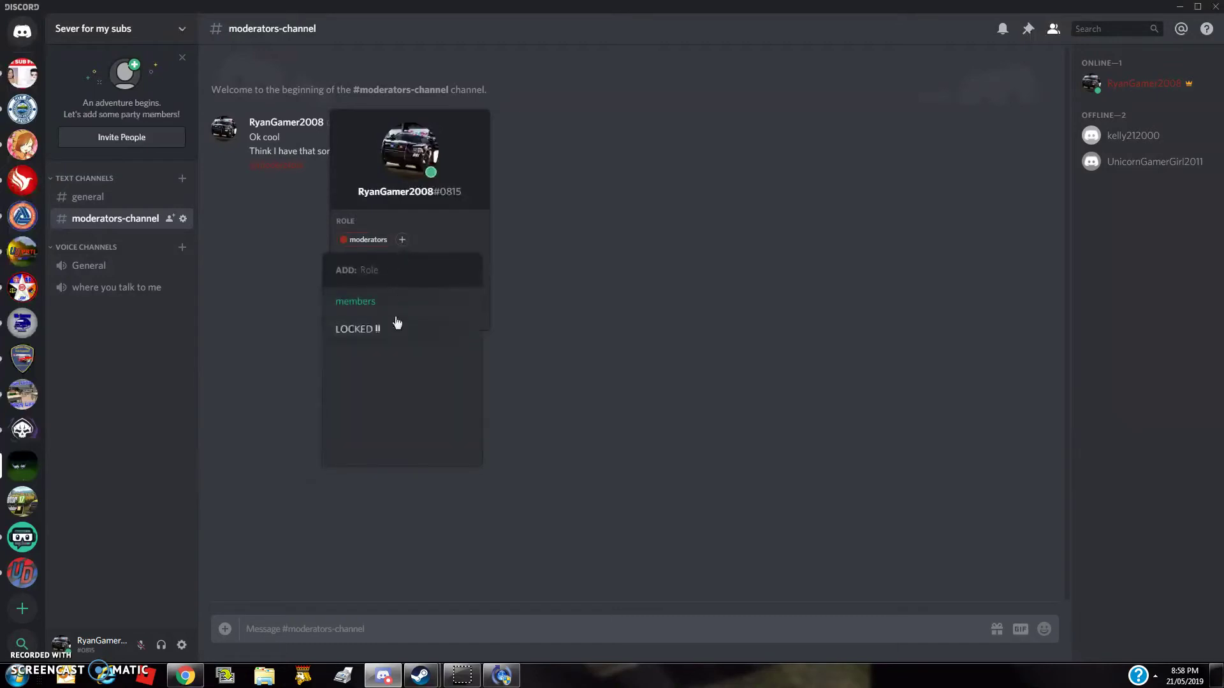
pyautogui.click(577, 302)
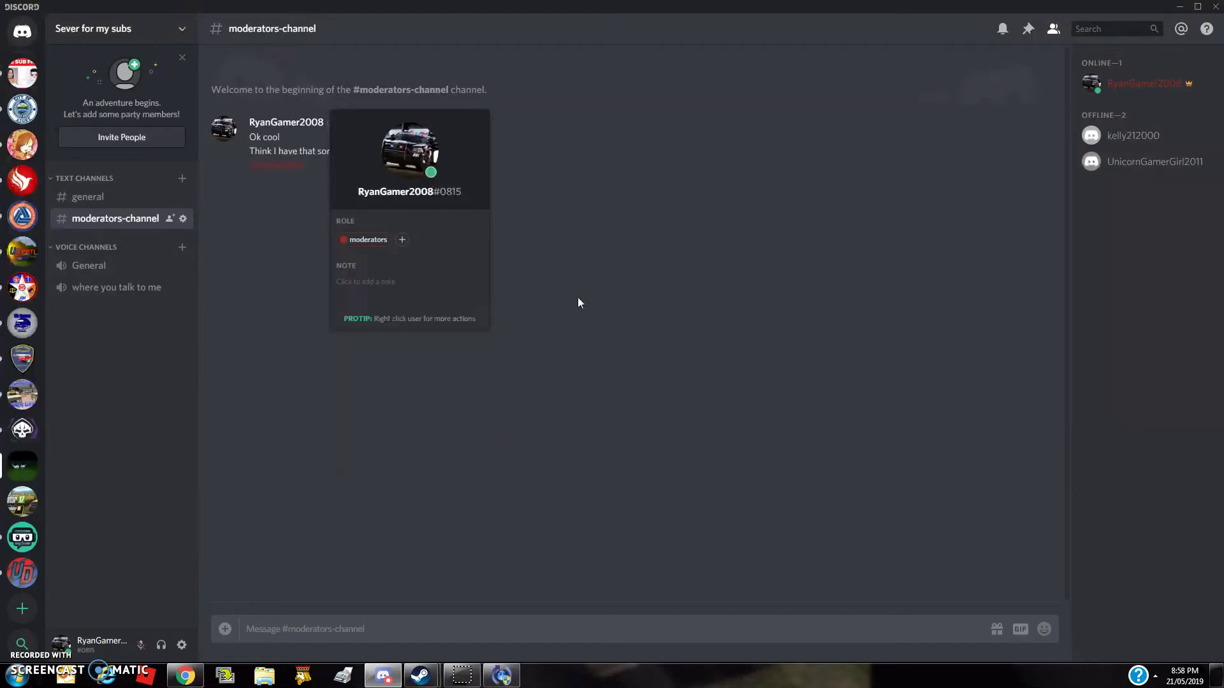
pyautogui.click(402, 239)
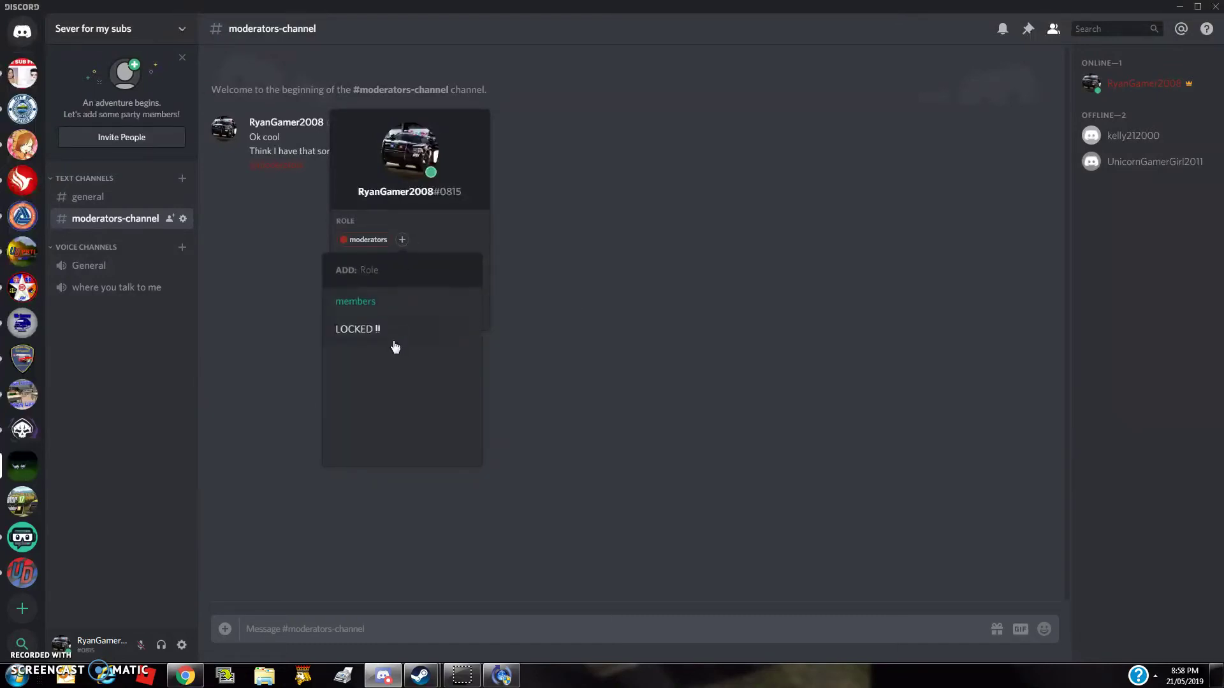
pyautogui.click(682, 288)
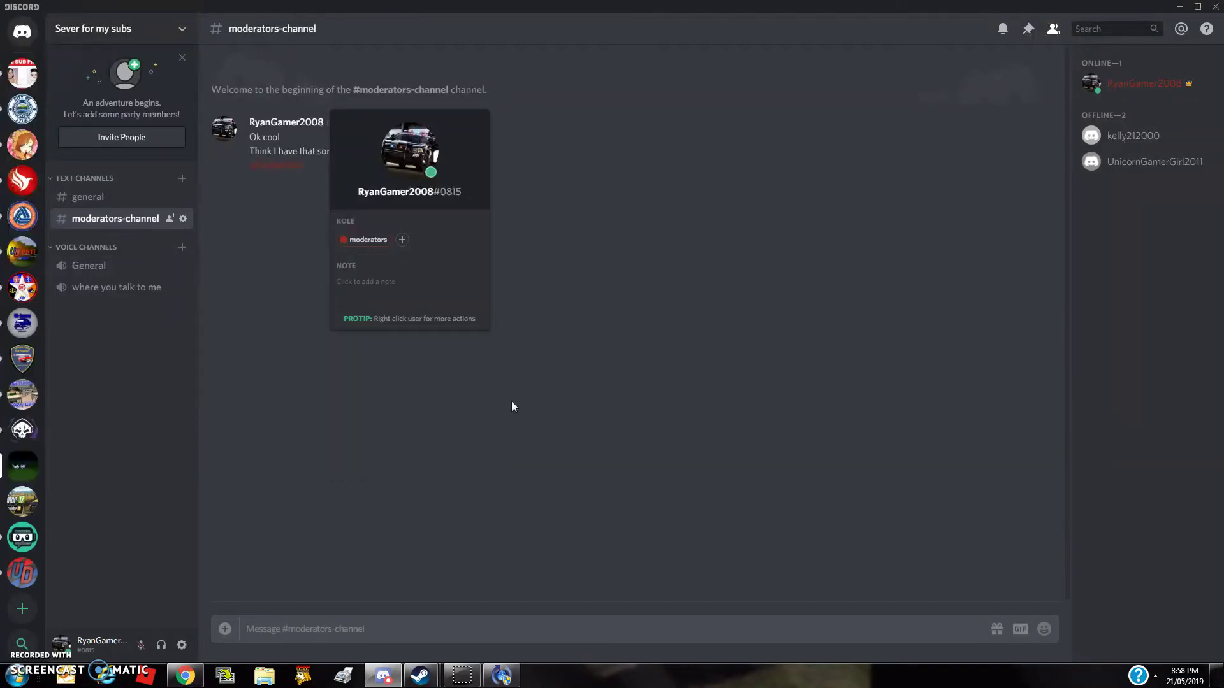
pyautogui.click(763, 156)
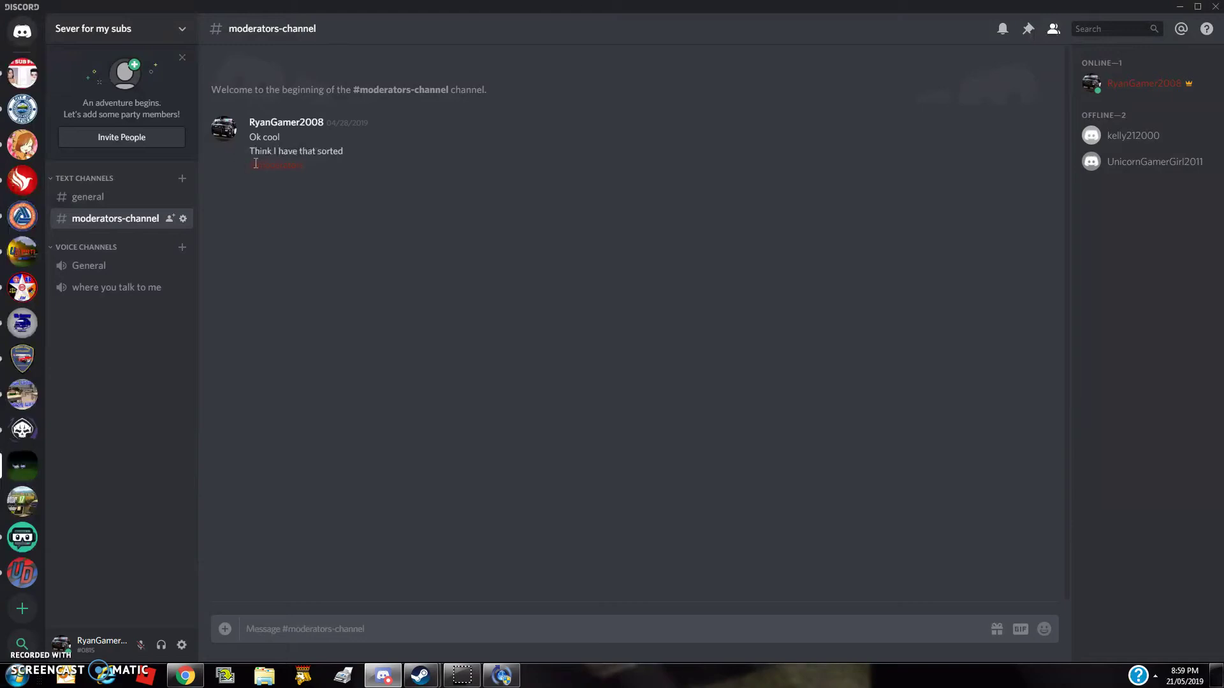
pyautogui.click(304, 628)
pyautogui.write('@')
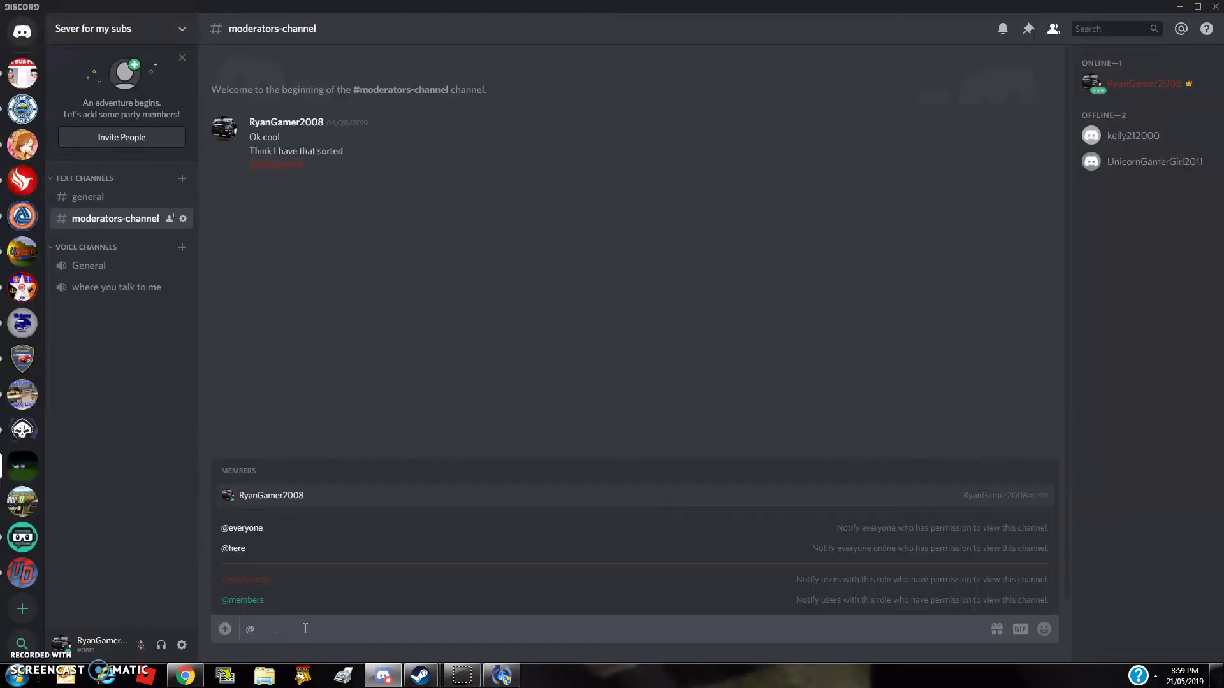
pyautogui.click(280, 580)
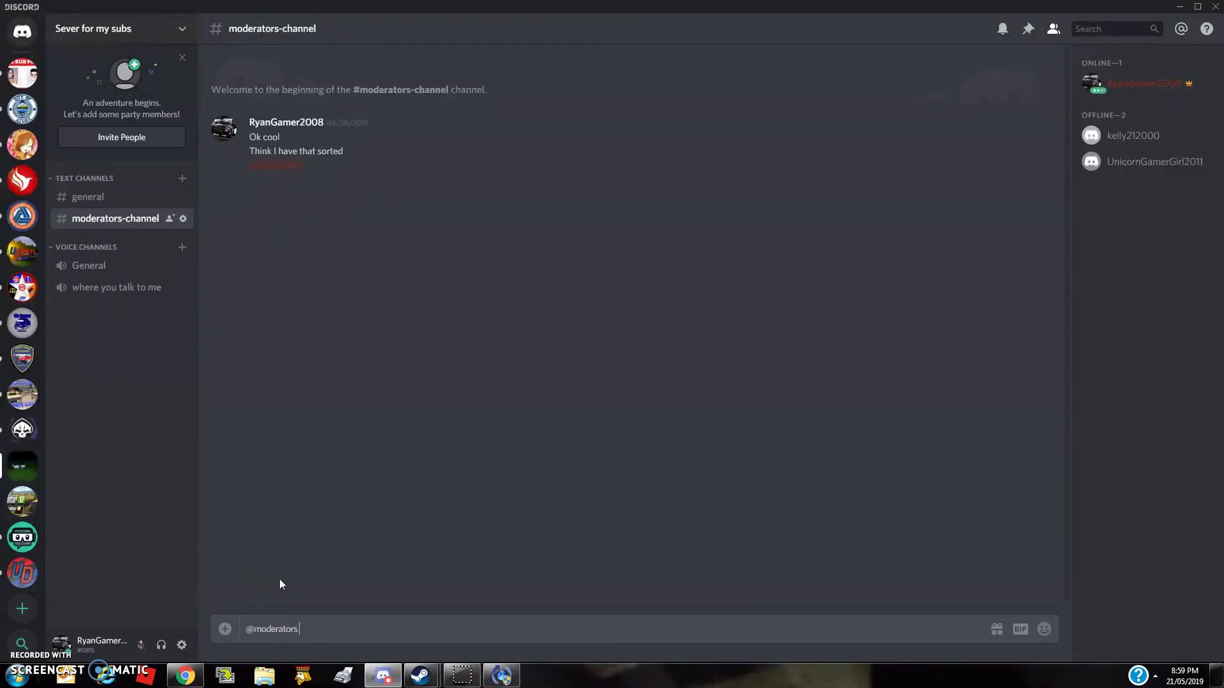
pyautogui.press('Return')
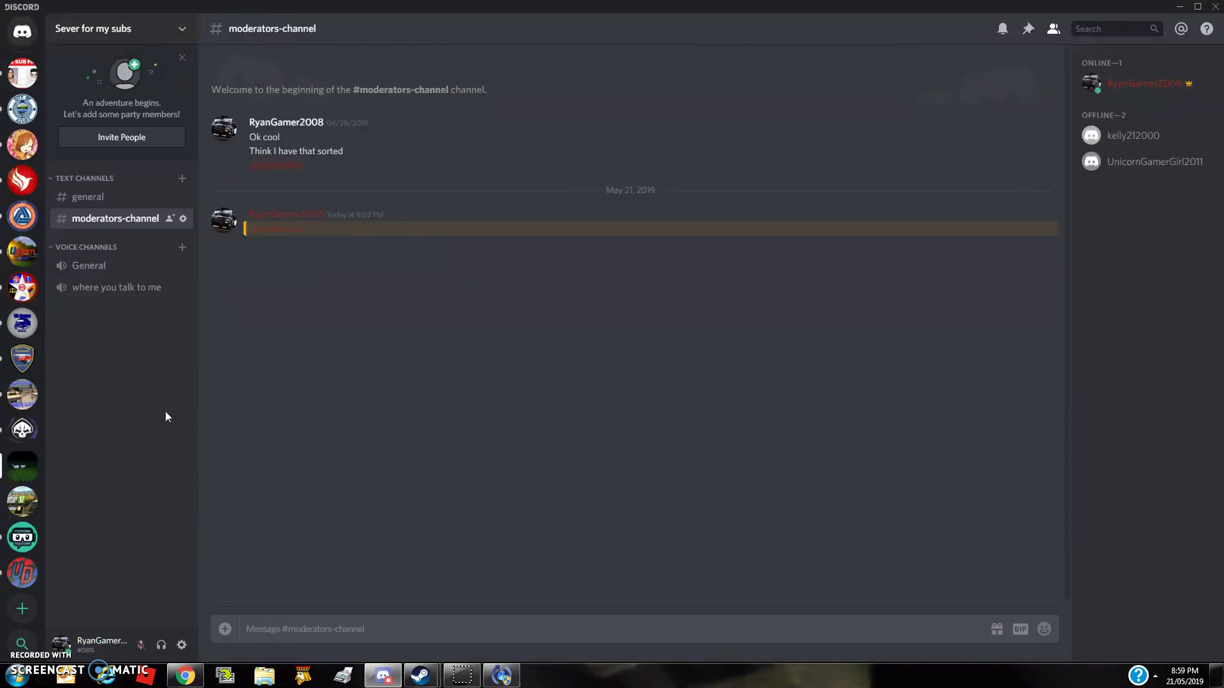
pyautogui.click(308, 216)
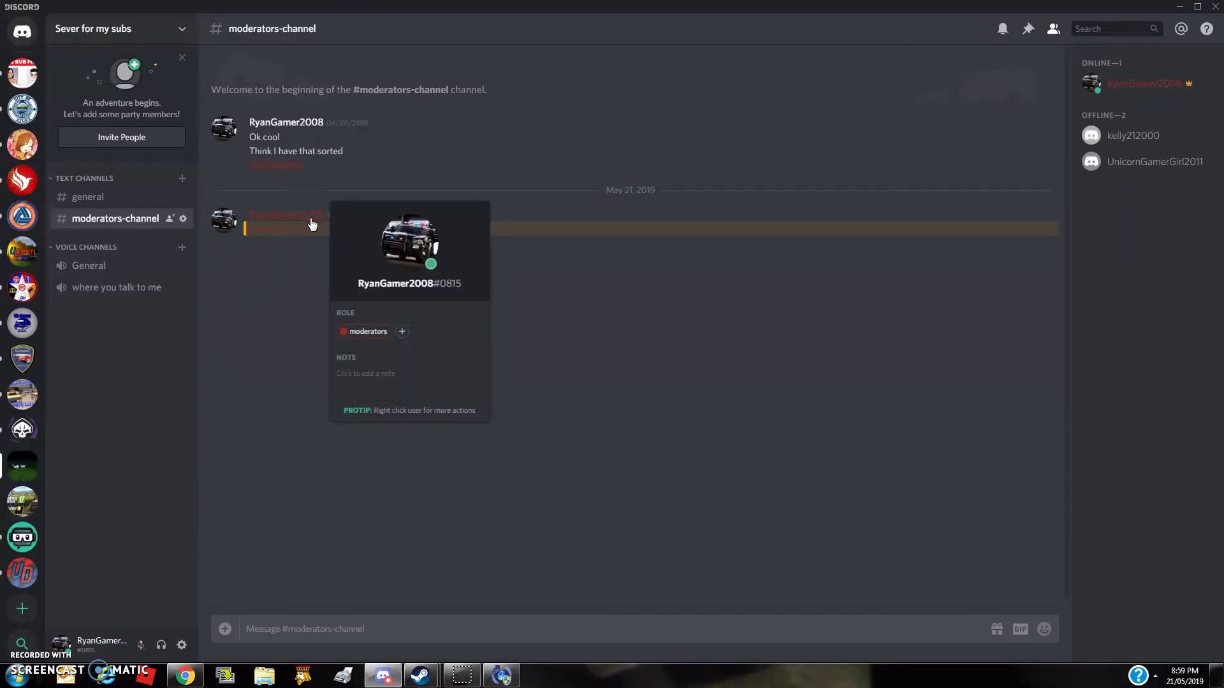
pyautogui.click(604, 372)
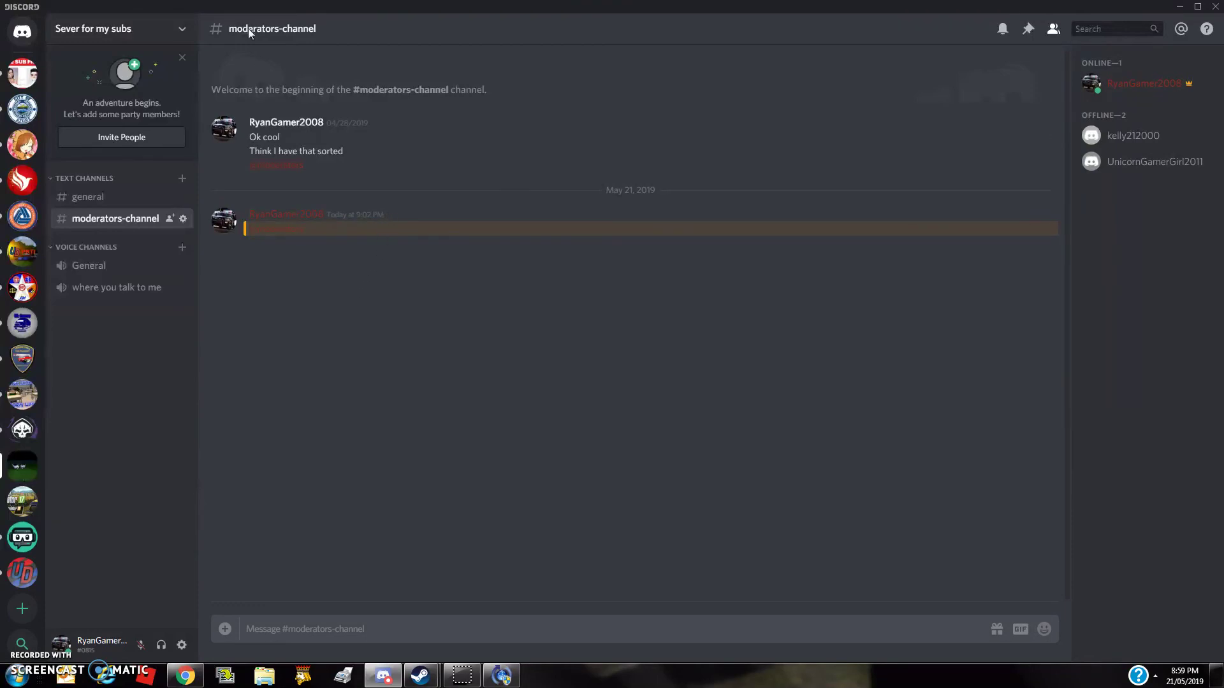
pyautogui.click(1053, 28)
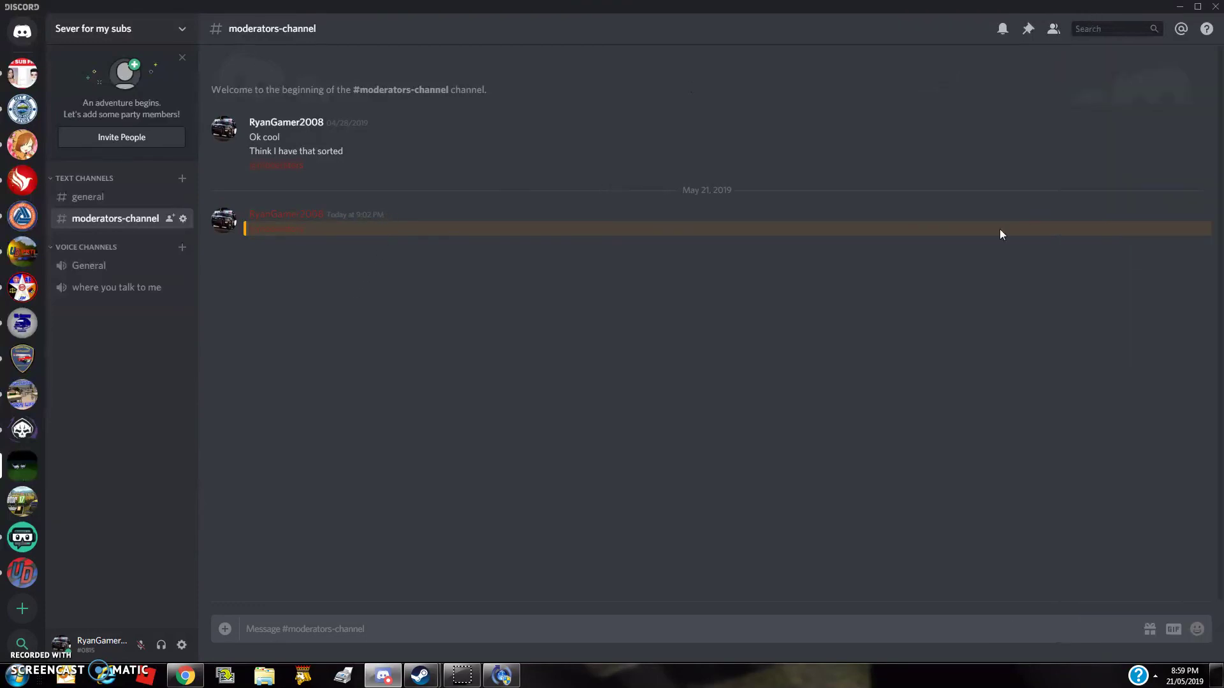